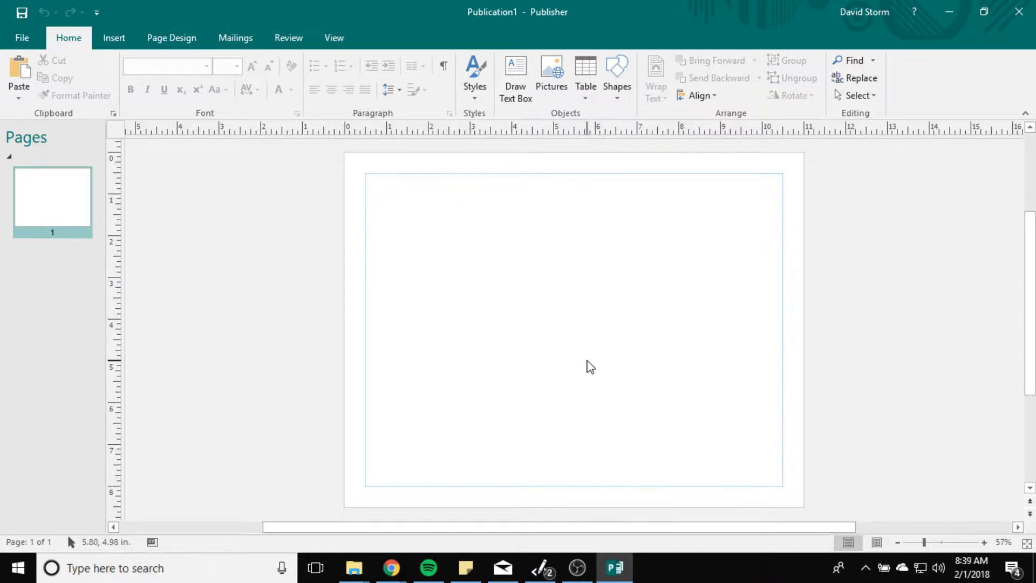
# - Draw a rounded rectangle about 9.82 x 7.39 in across the page, just inside the margin guides
pyautogui.click(622, 100)
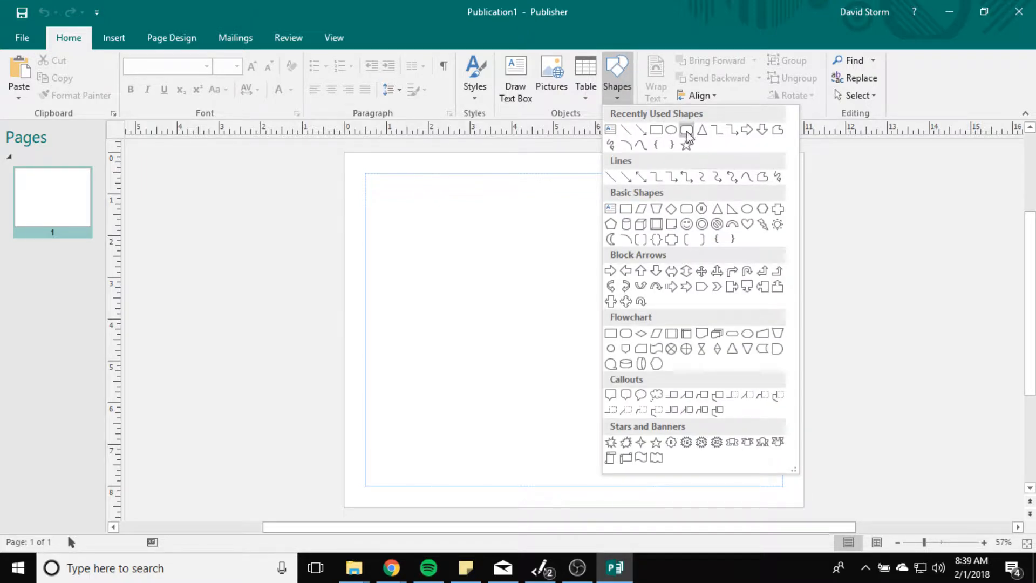
pyautogui.click(686, 130)
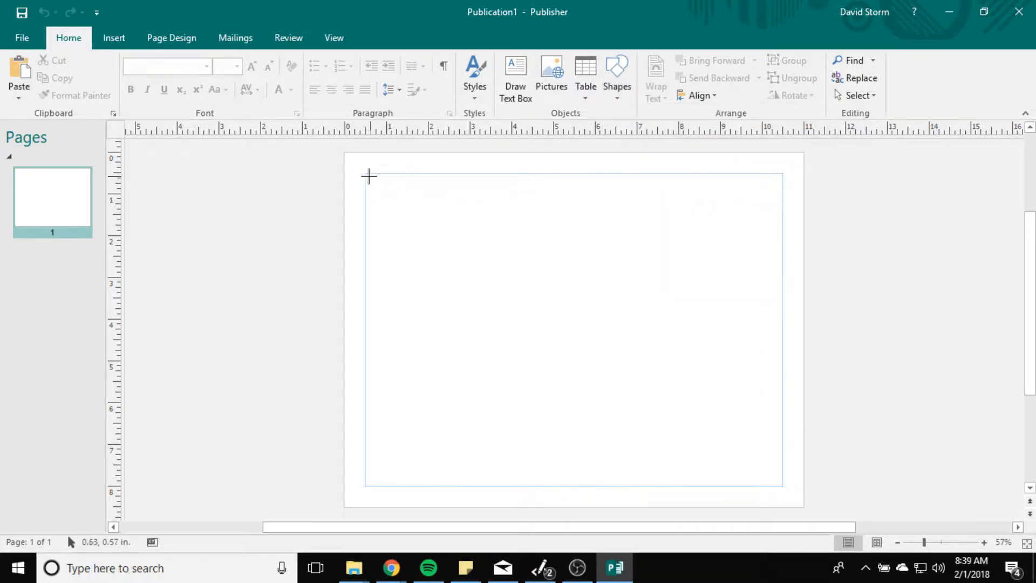
pyautogui.moveTo(368, 176)
pyautogui.mouseDown()
pyautogui.moveTo(562, 377)
pyautogui.moveTo(777, 485)
pyautogui.mouseUp()
pyautogui.press('Escape')
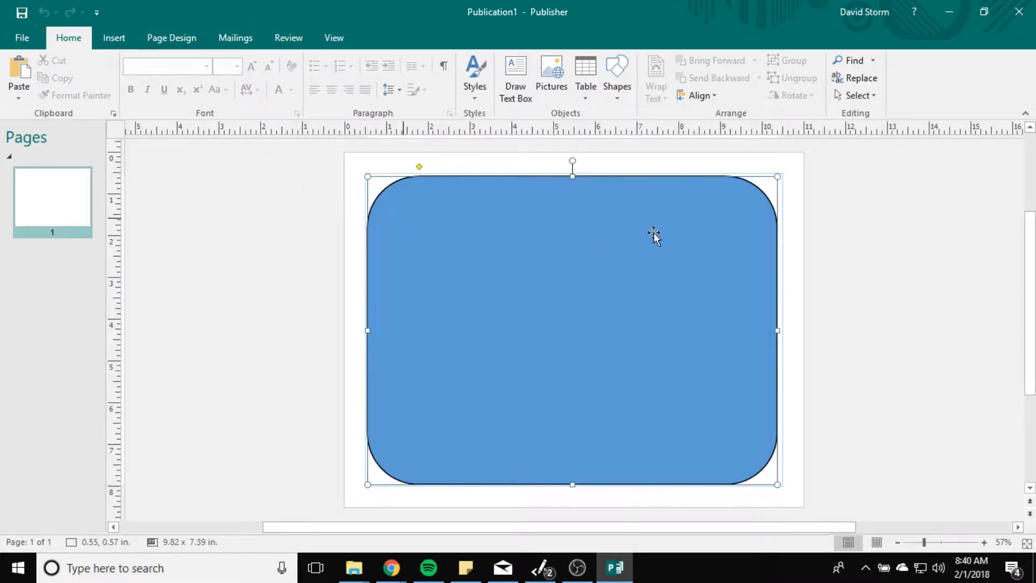
# - Fill the rounded rectangle with white and set its outline weight to 6 pt
pyautogui.click(492, 62)
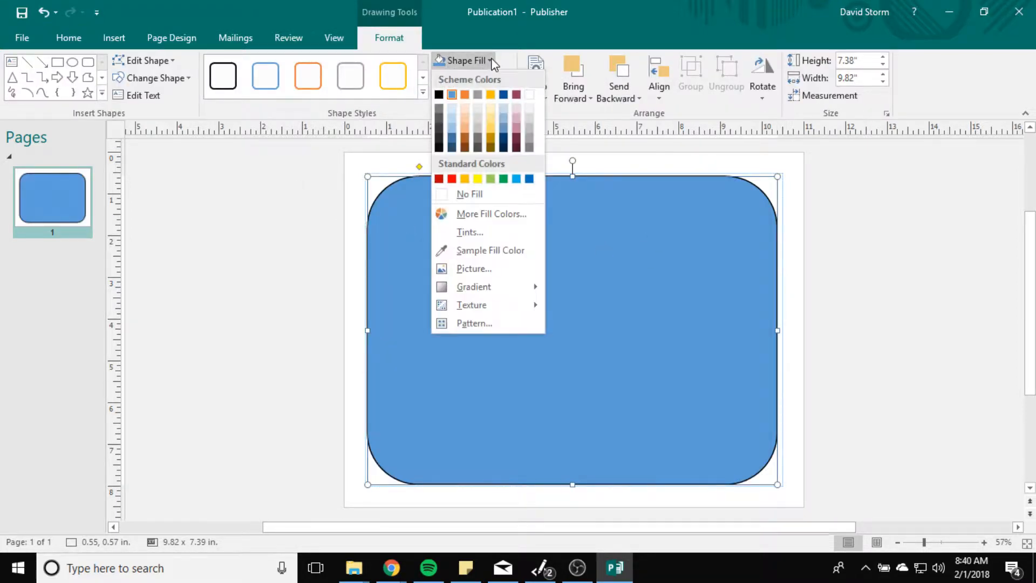
pyautogui.click(529, 95)
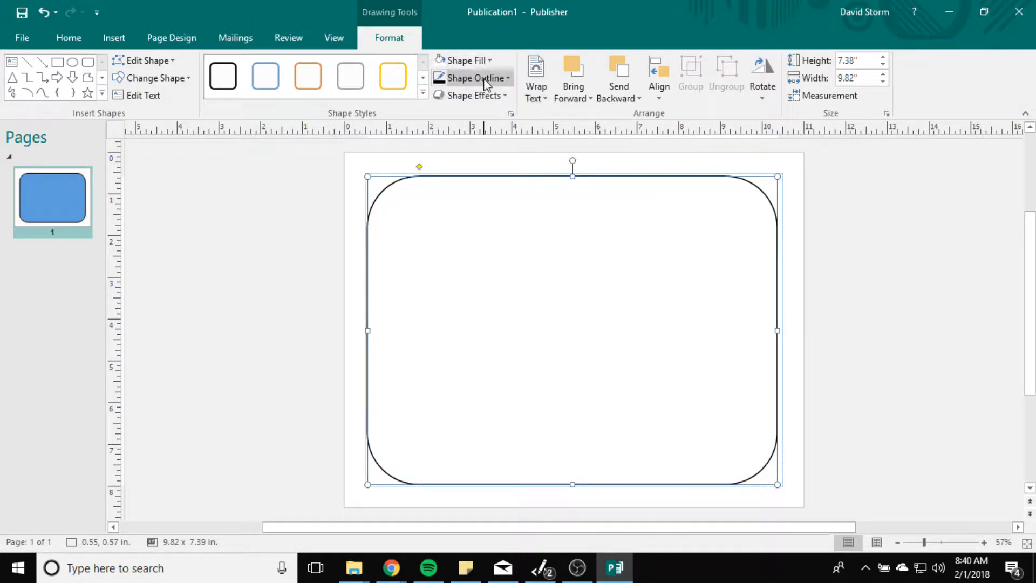
pyautogui.click(508, 78)
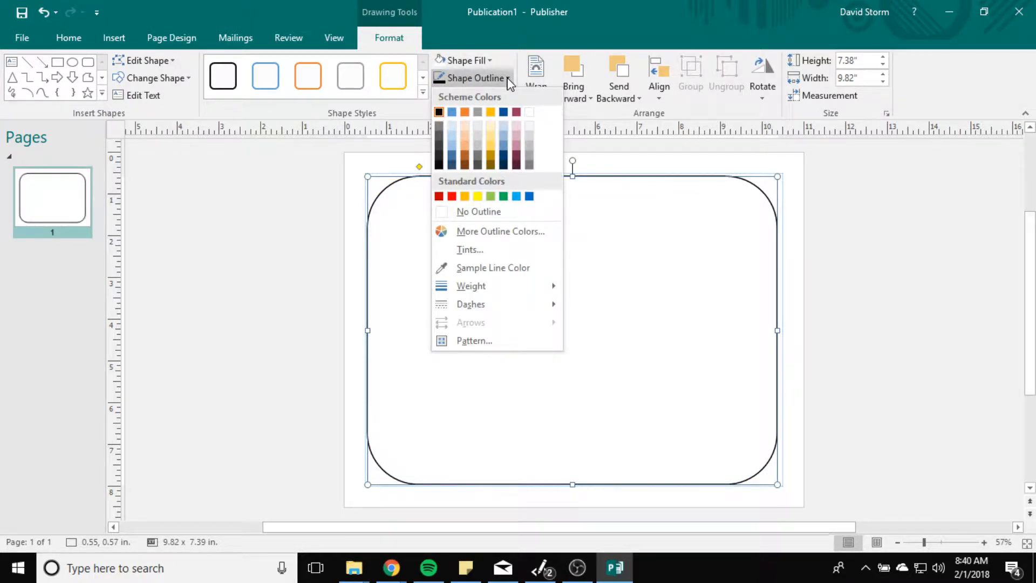
pyautogui.moveTo(476, 279)
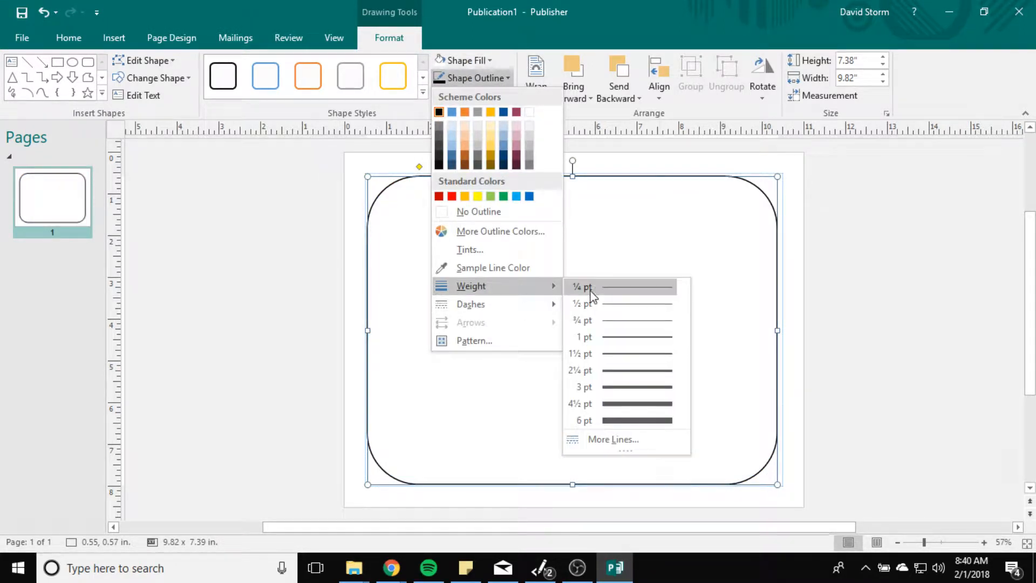
pyautogui.click(629, 387)
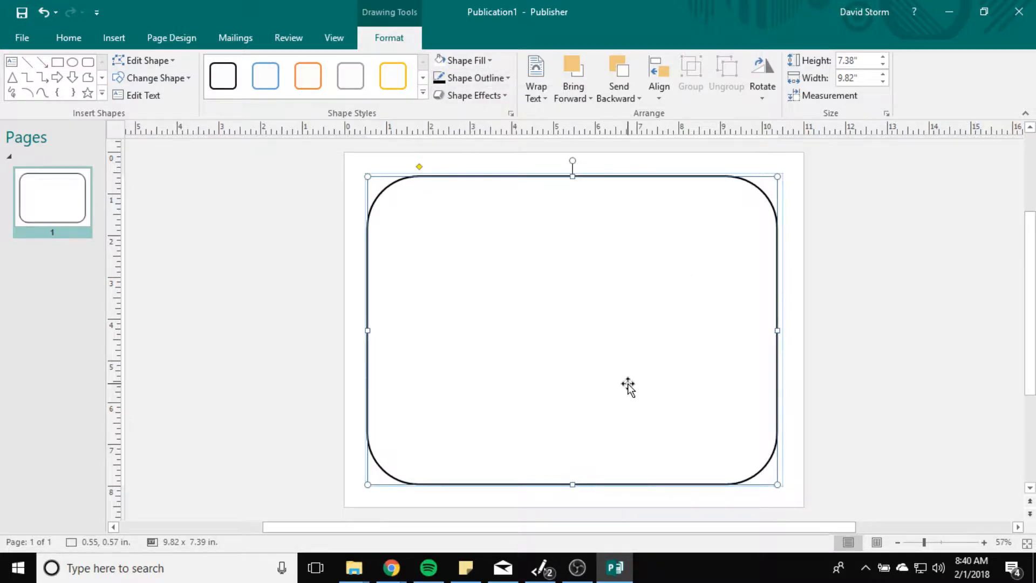
pyautogui.click(507, 81)
pyautogui.moveTo(500, 286)
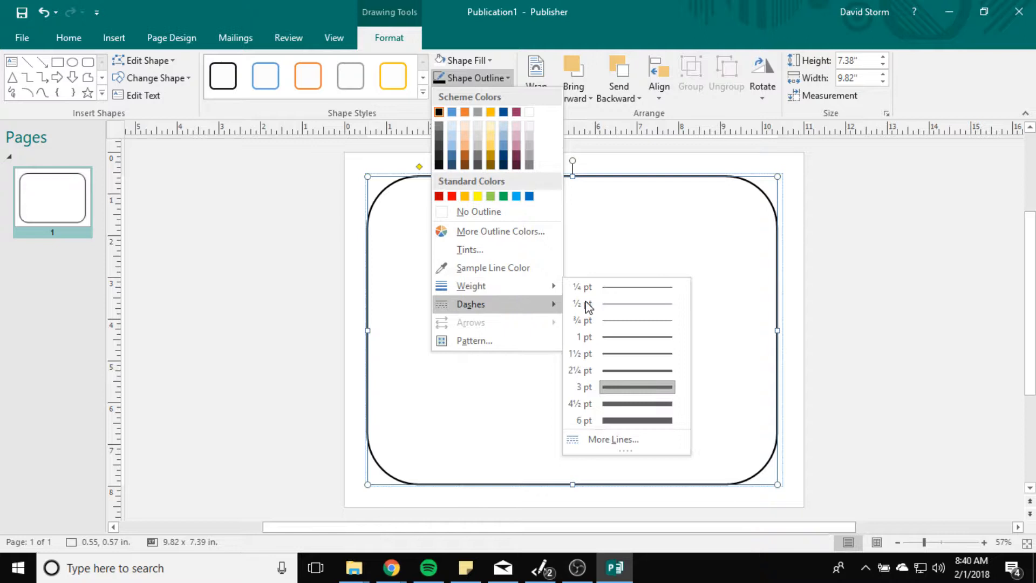
pyautogui.click(620, 421)
pyautogui.click(952, 322)
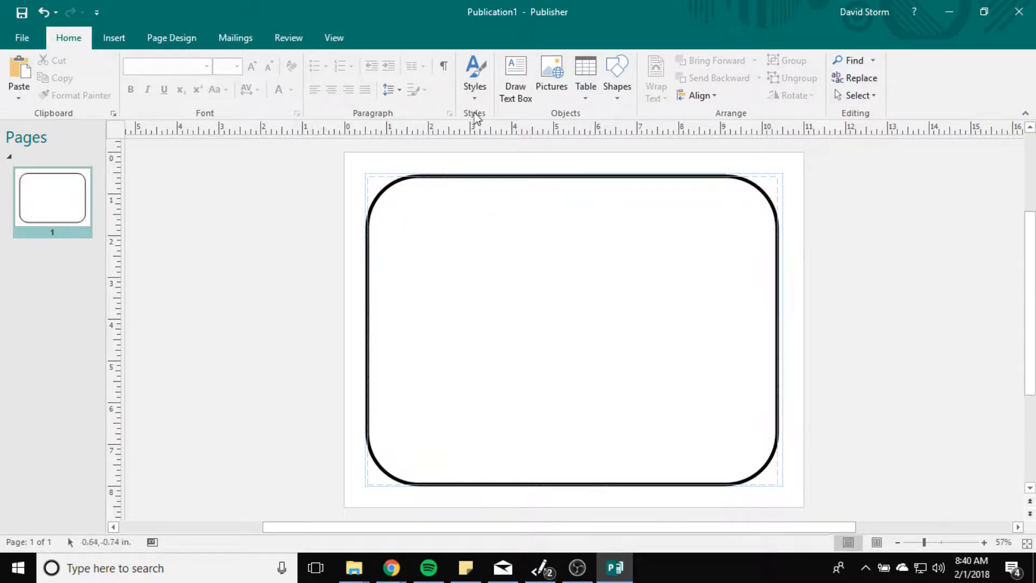
# - Draw a text box about 8.72 x 2.35 in inside the upper part of the rounded rectangle and enter DANGER!
pyautogui.click(515, 78)
pyautogui.moveTo(389, 185); pyautogui.dragTo(755, 286)
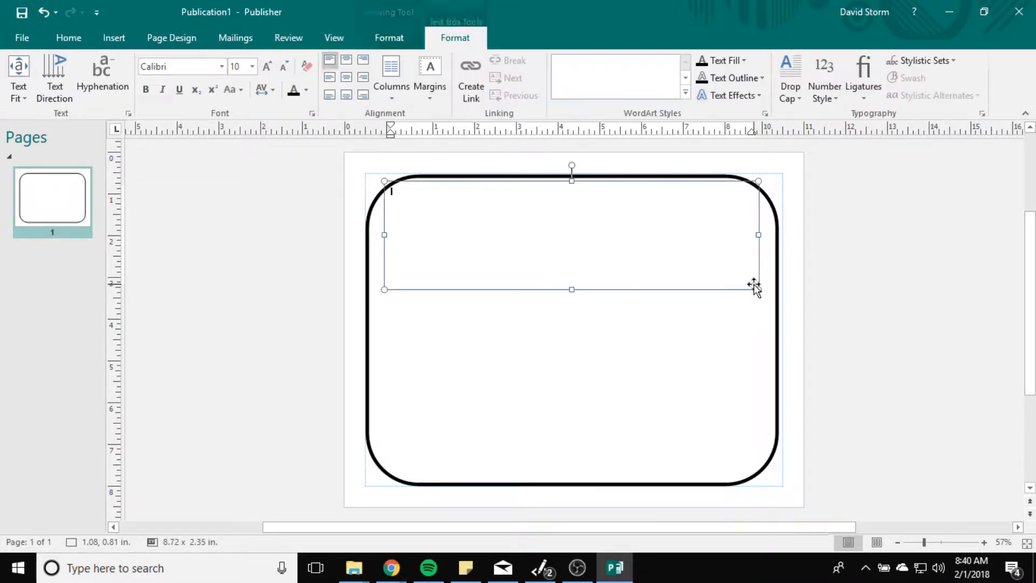
pyautogui.press('capslock')
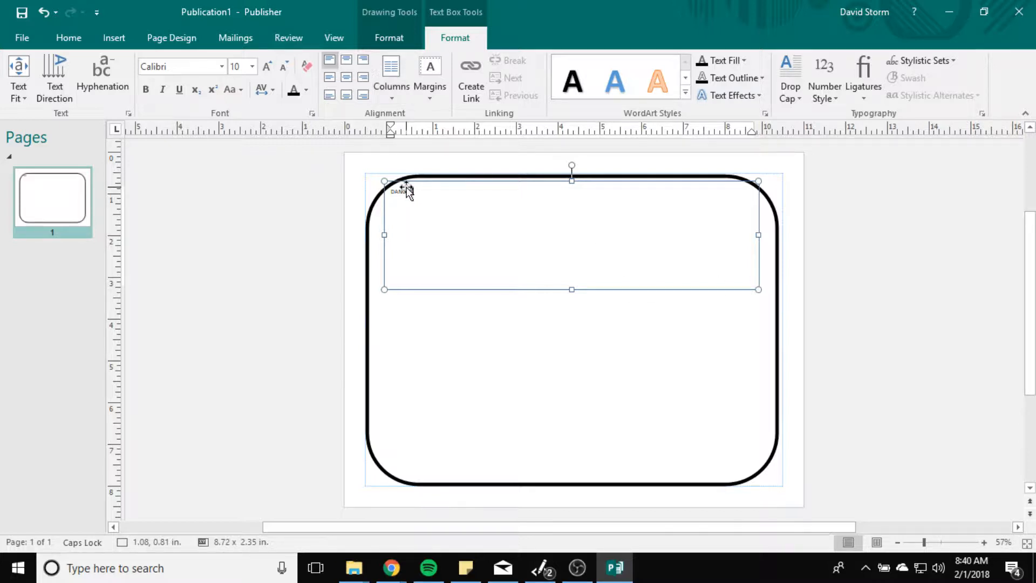
# - Set the font size of the DANGER! text to 72
pyautogui.moveTo(417, 191); pyautogui.dragTo(384, 195)
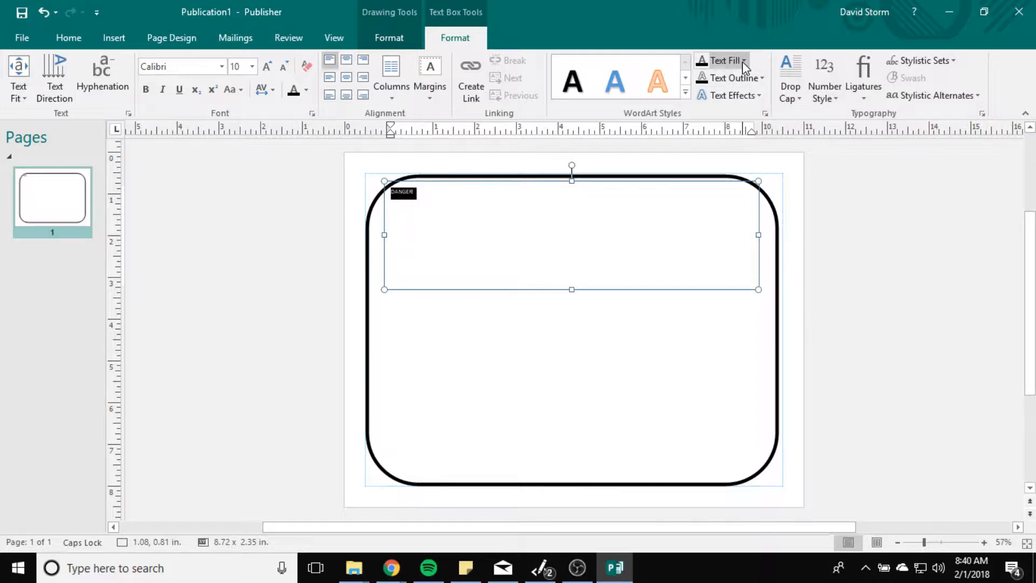
pyautogui.click(252, 67)
pyautogui.click(238, 358)
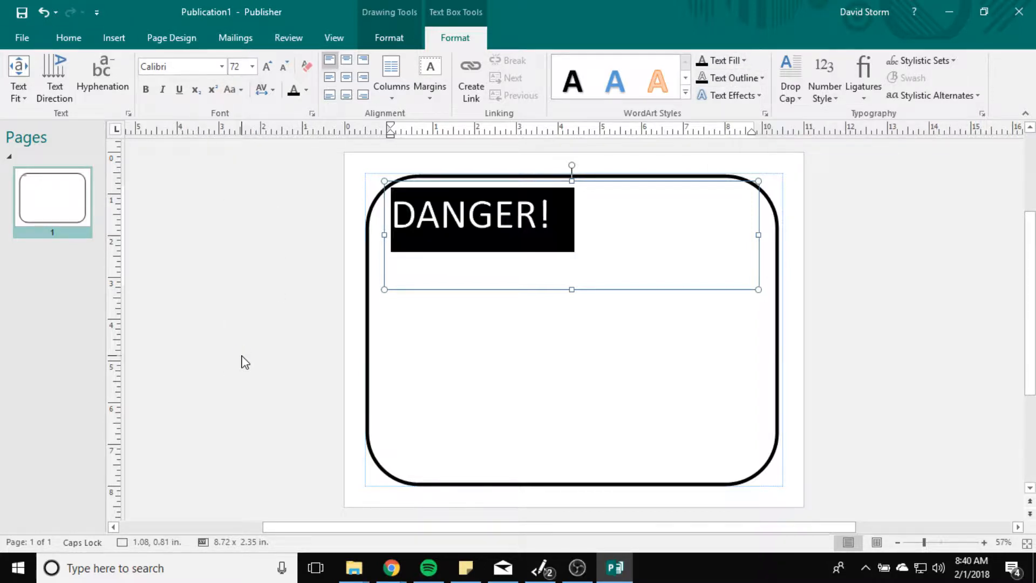
# - Try the Gill Sans Ultra Bold font on the DANGER! text
pyautogui.click(221, 67)
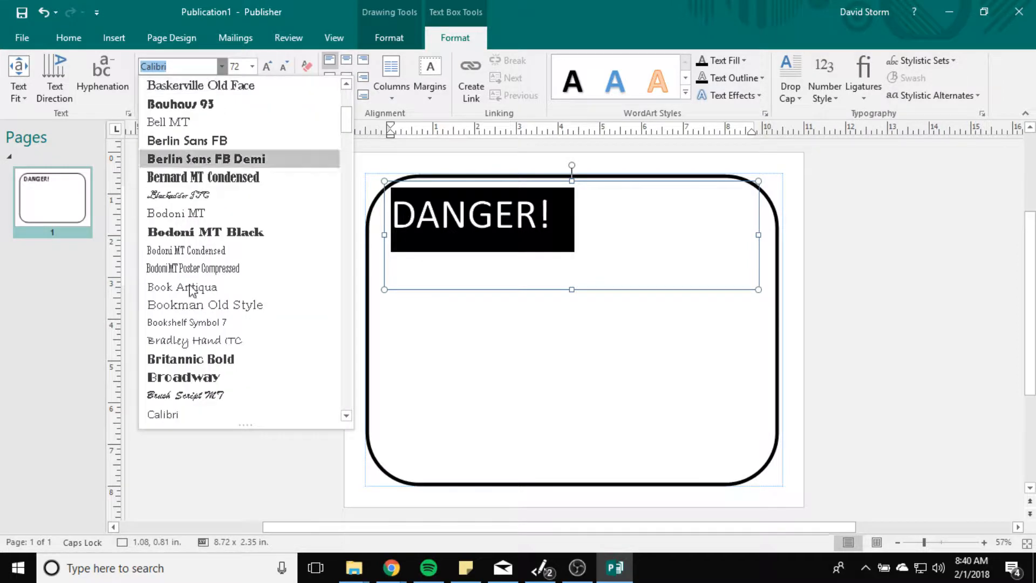
pyautogui.scroll(-10, 208, 216)
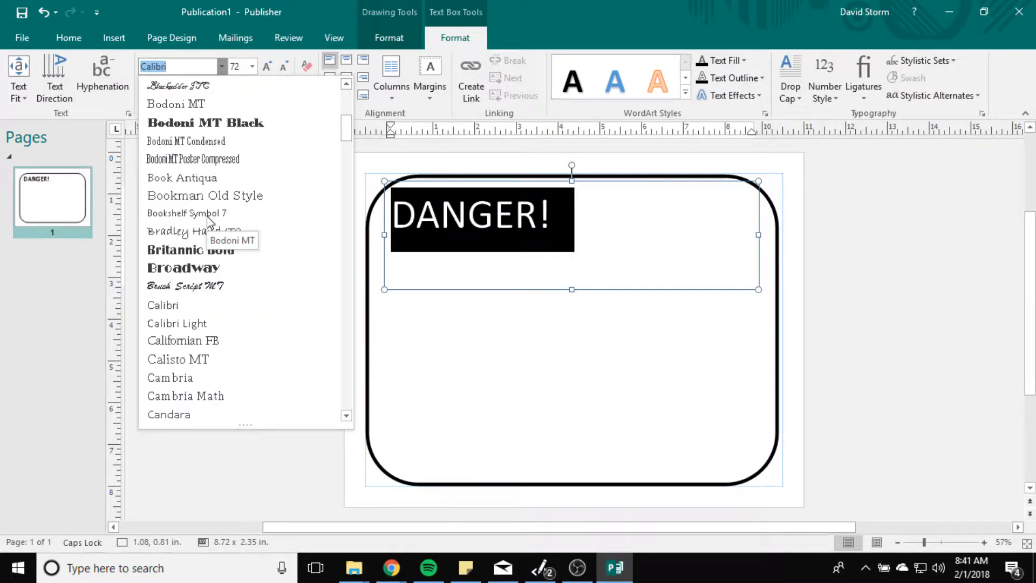
pyautogui.scroll(-8, 253, 251)
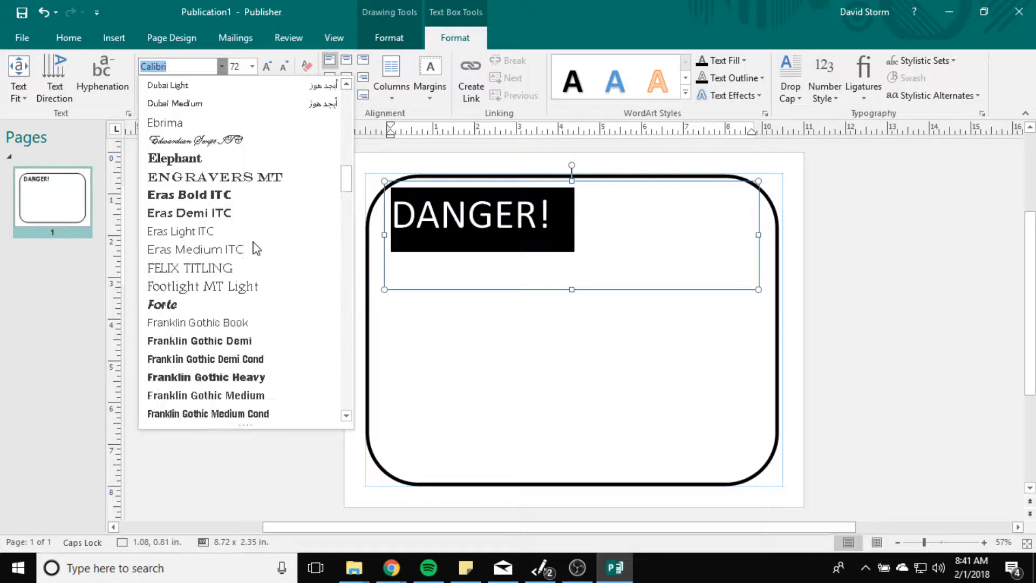
pyautogui.scroll(-4, 256, 249)
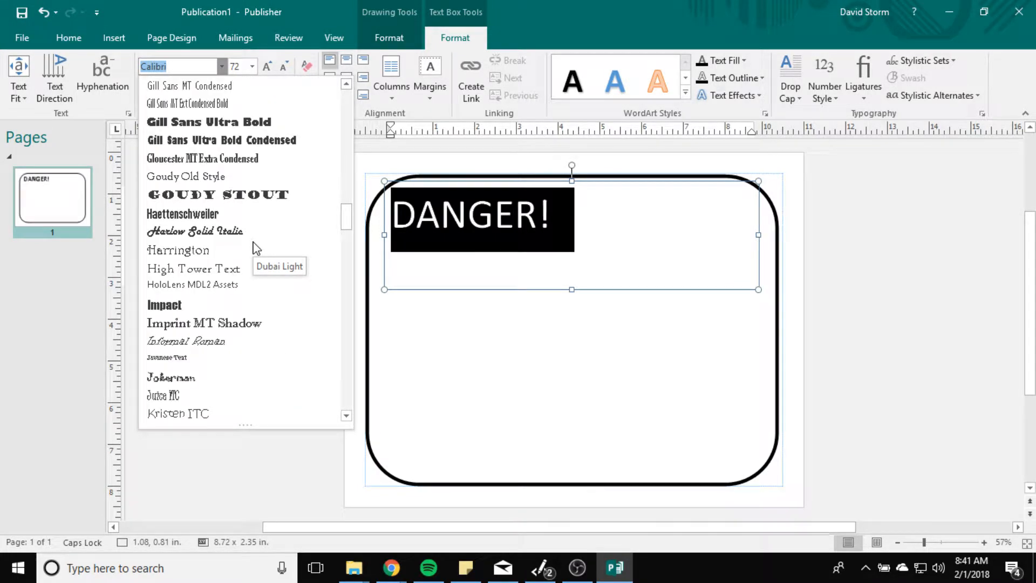
pyautogui.click(232, 122)
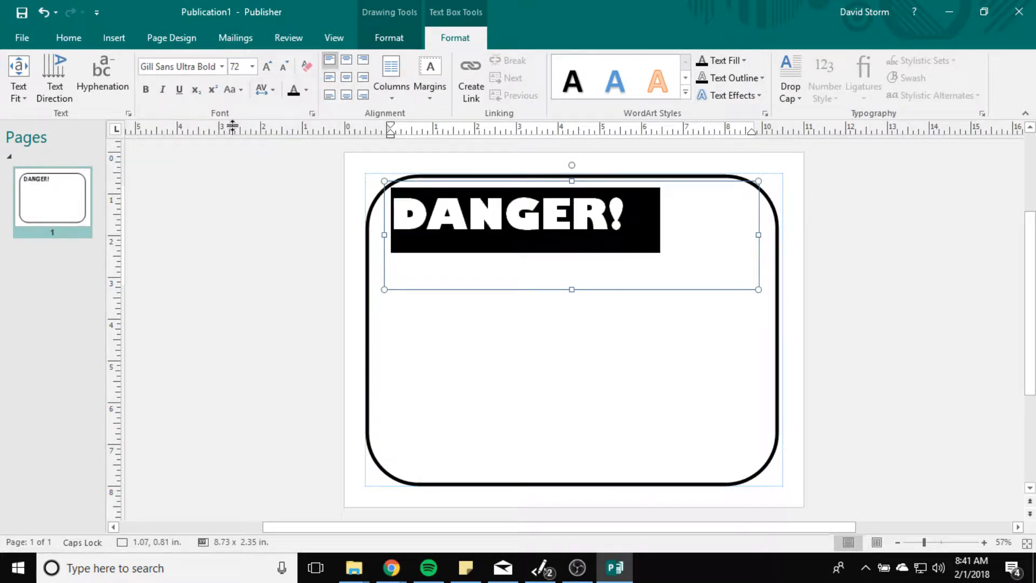
# - Set the font of the DANGER! text to Eras Bold ITC
pyautogui.click(222, 67)
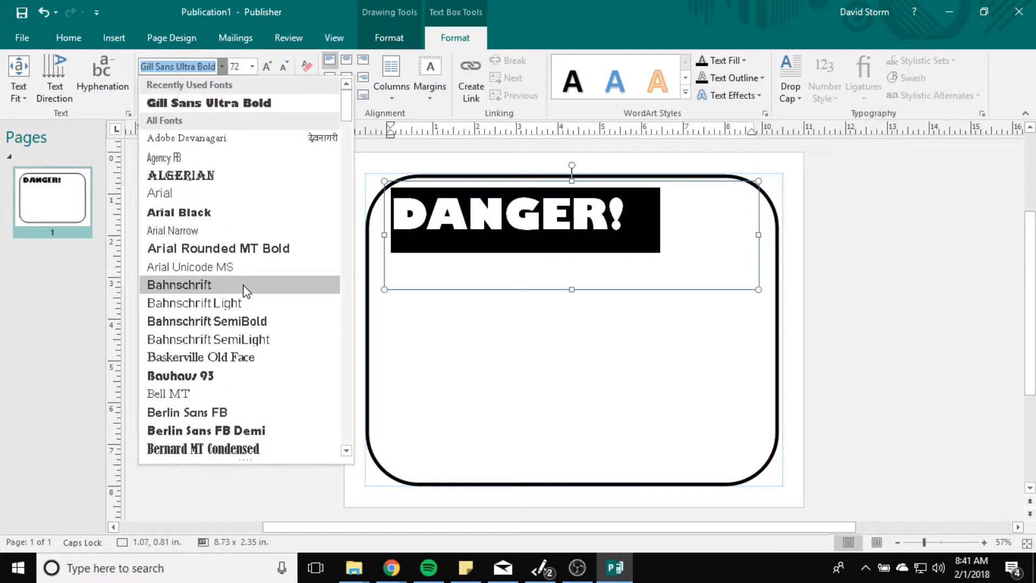
pyautogui.scroll(-8, 247, 289)
pyautogui.scroll(-9, 246, 289)
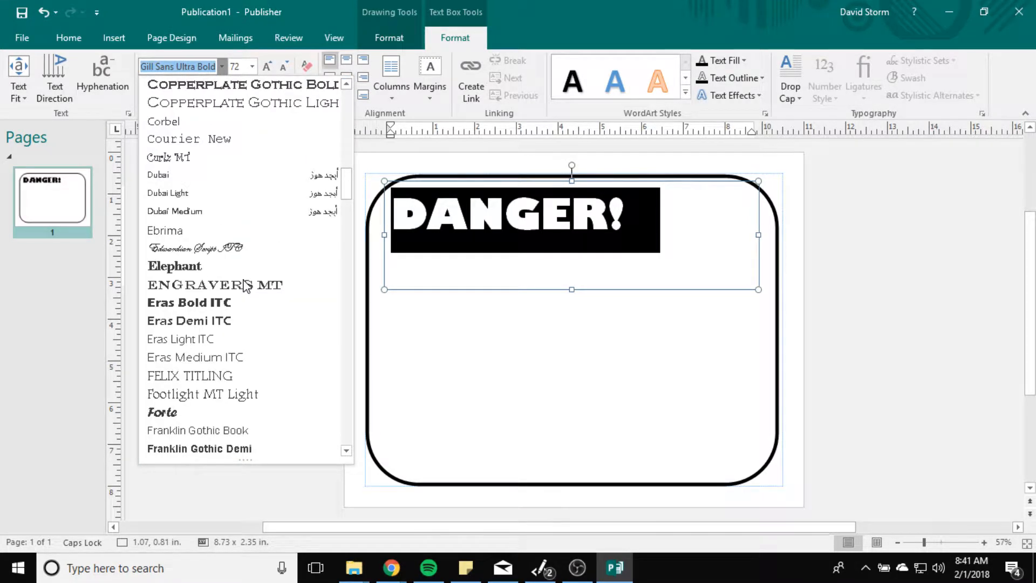
pyautogui.click(206, 302)
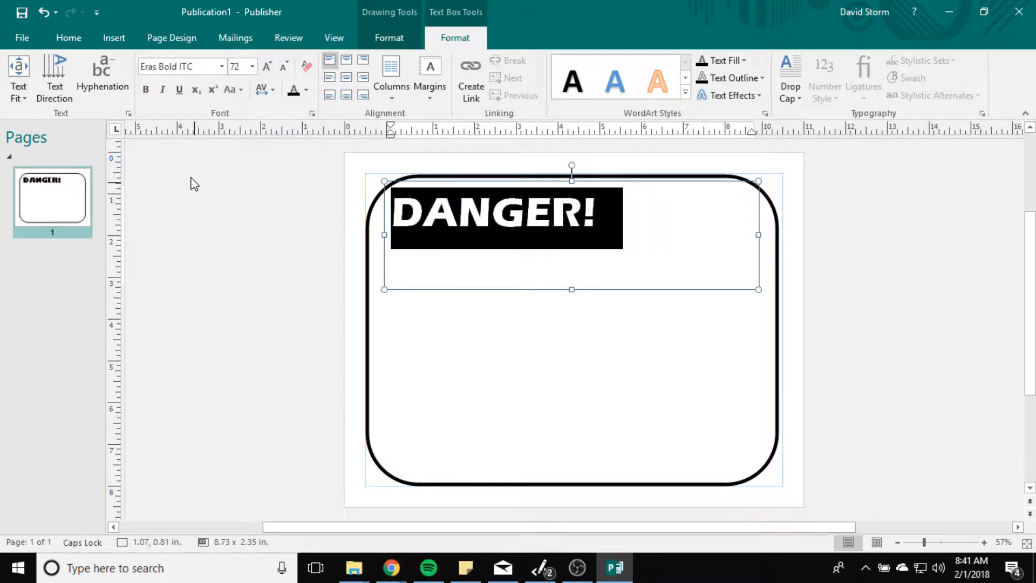
pyautogui.click(253, 67)
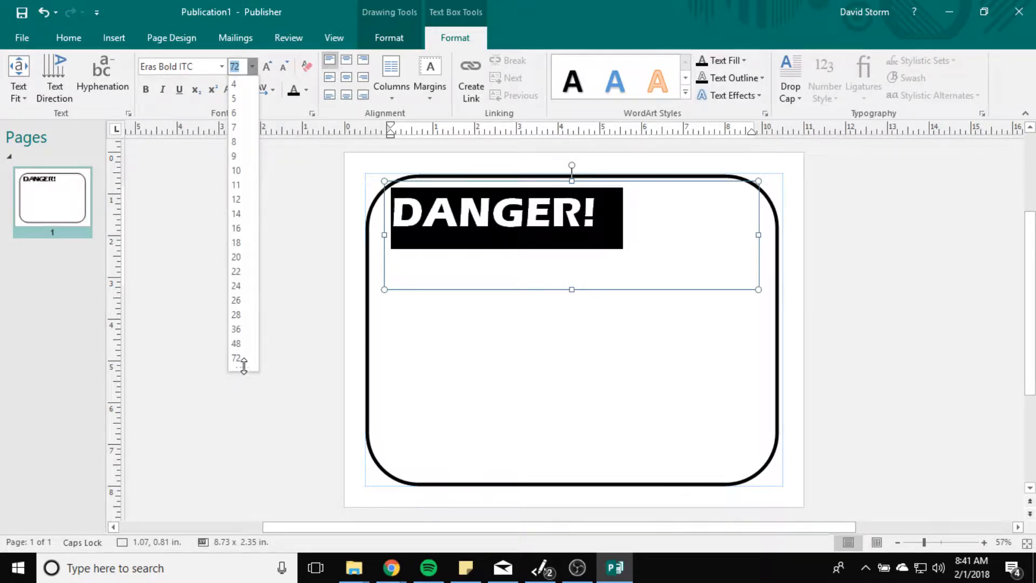
pyautogui.moveTo(243, 367); pyautogui.dragTo(244, 460)
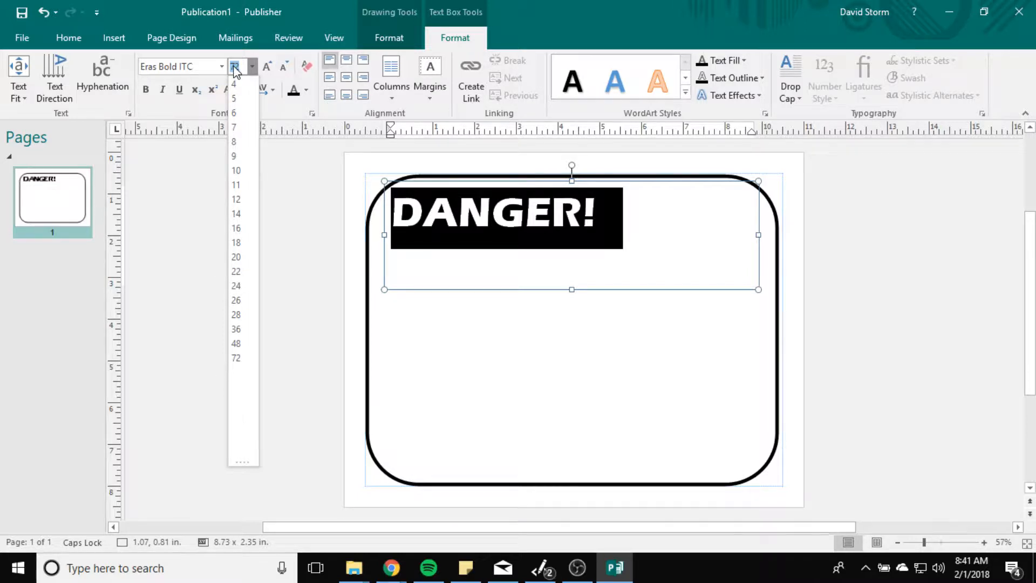
pyautogui.write('45')
pyautogui.click(254, 68)
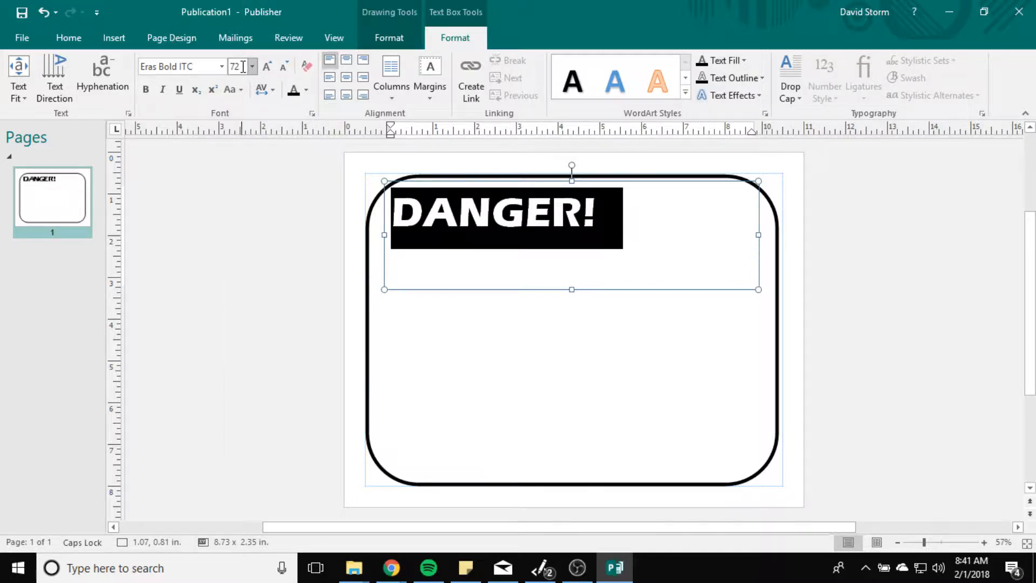
pyautogui.click(245, 68)
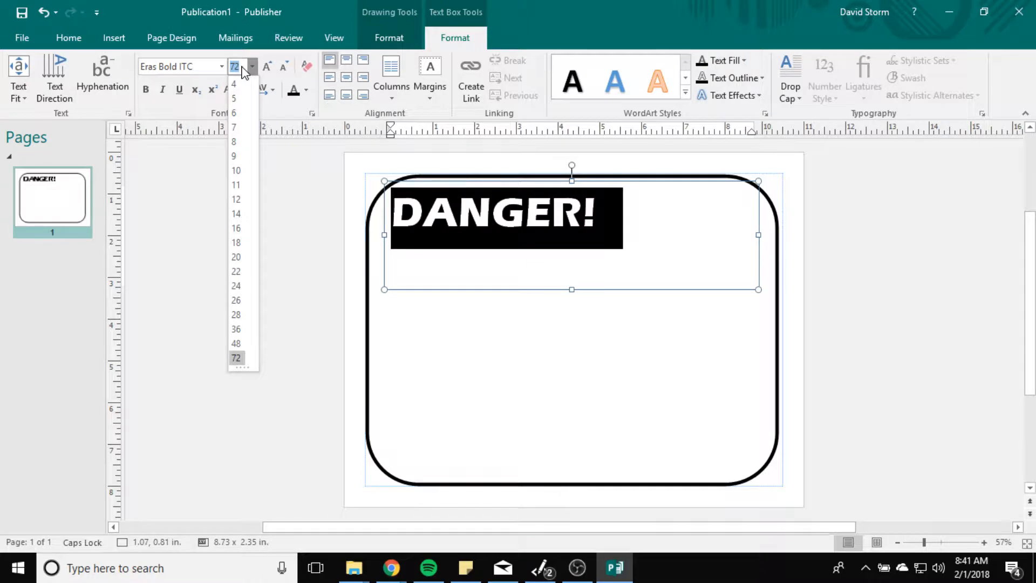
pyautogui.click(255, 71)
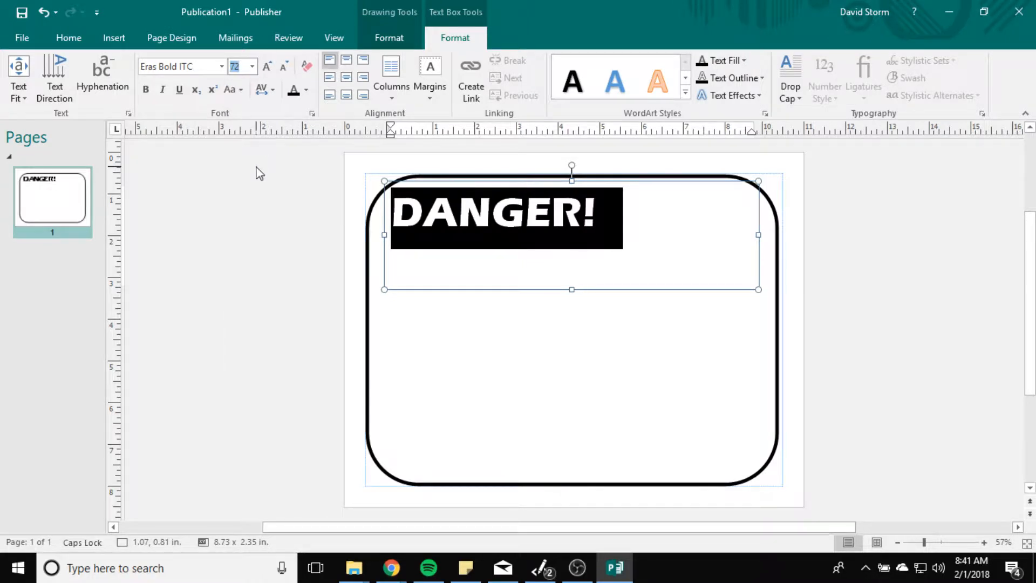
pyautogui.click(253, 67)
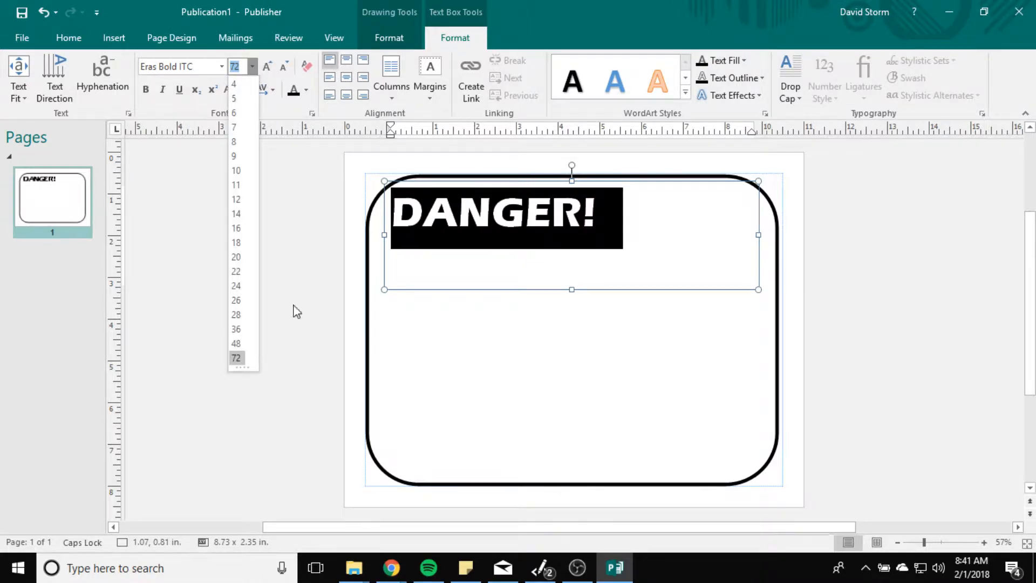
pyautogui.click(541, 321)
# - Center the DANGER! text horizontally at the top of its text box
pyautogui.click(527, 238)
pyautogui.moveTo(600, 214); pyautogui.dragTo(421, 183)
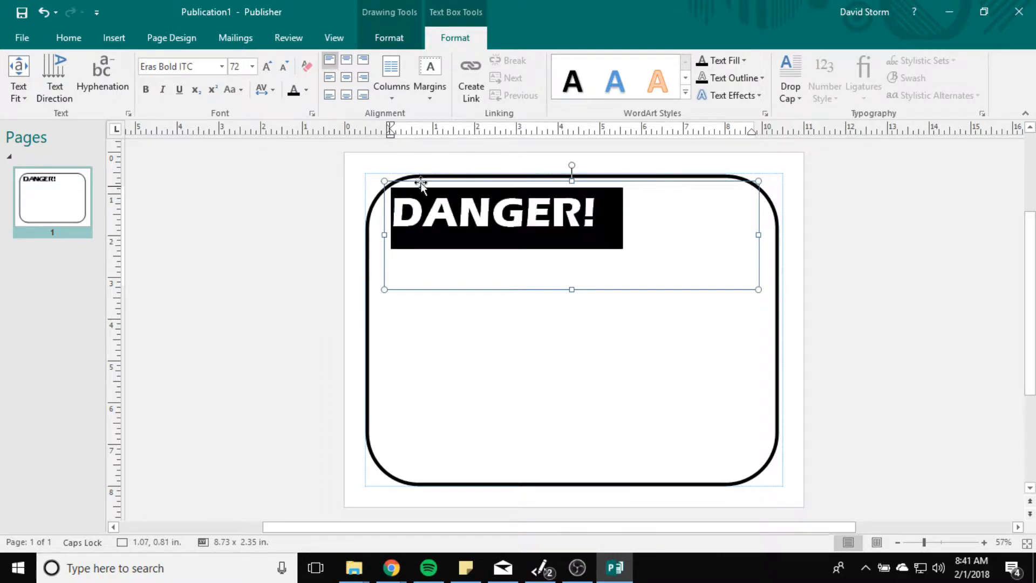
pyautogui.click(351, 63)
# - Shorten the DANGER! text box from below to a height of about 1.22 in
pyautogui.click(571, 286)
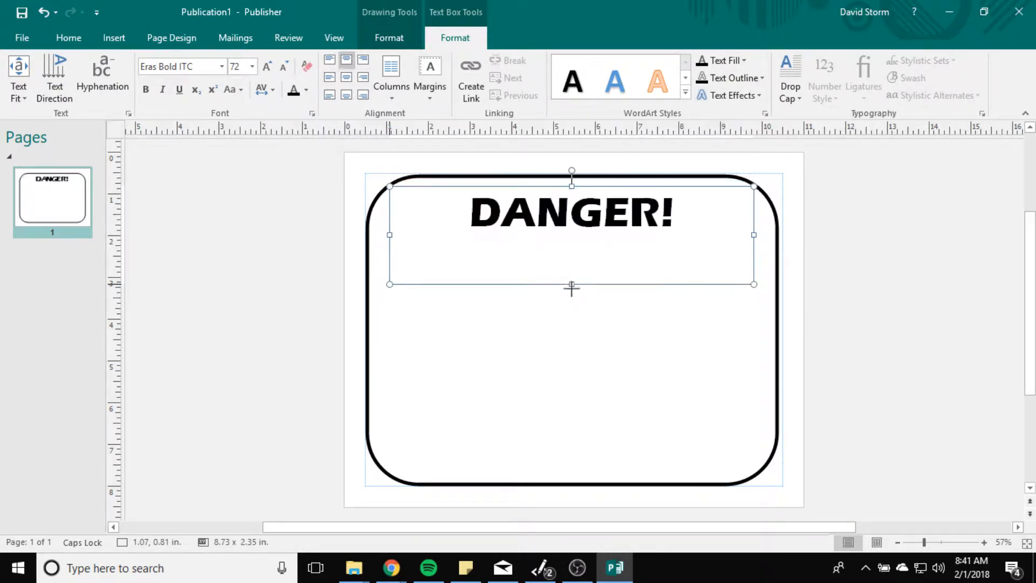
pyautogui.moveTo(571, 286); pyautogui.dragTo(572, 242)
pyautogui.click(576, 268)
pyautogui.click(575, 238)
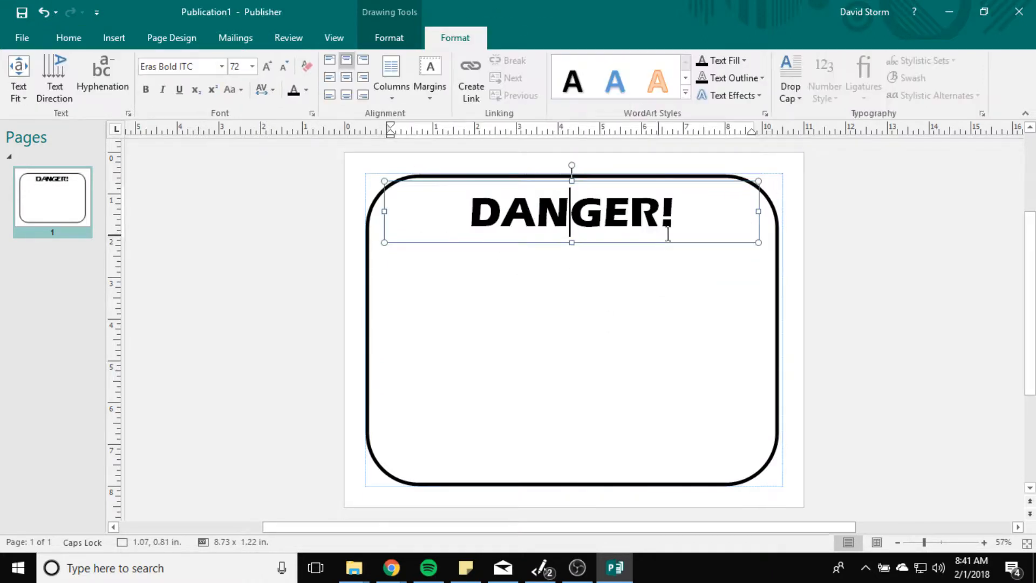
# - Change the fill color of the DANGER! text to the standard red
pyautogui.moveTo(668, 234); pyautogui.dragTo(423, 210)
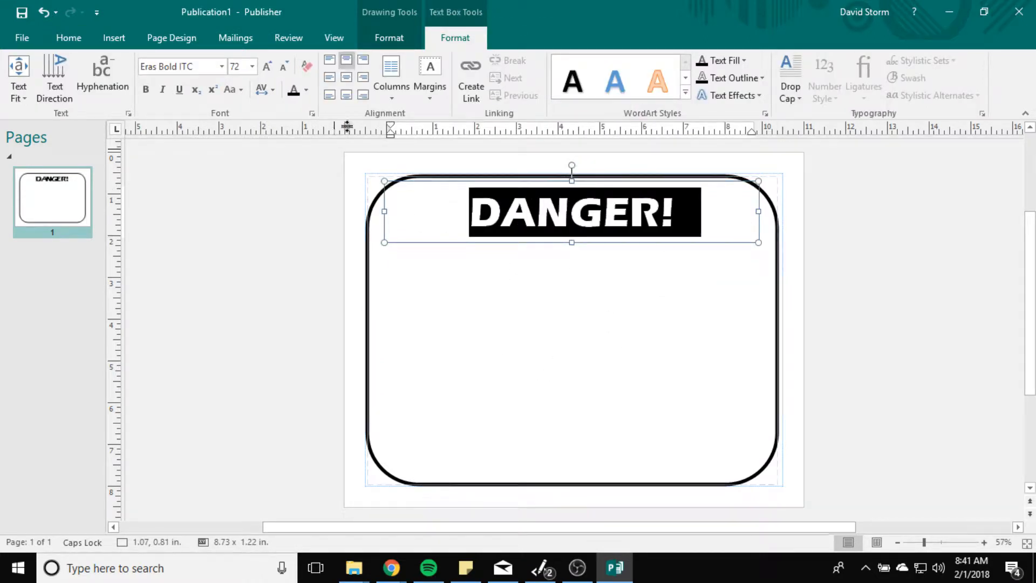
pyautogui.click(744, 60)
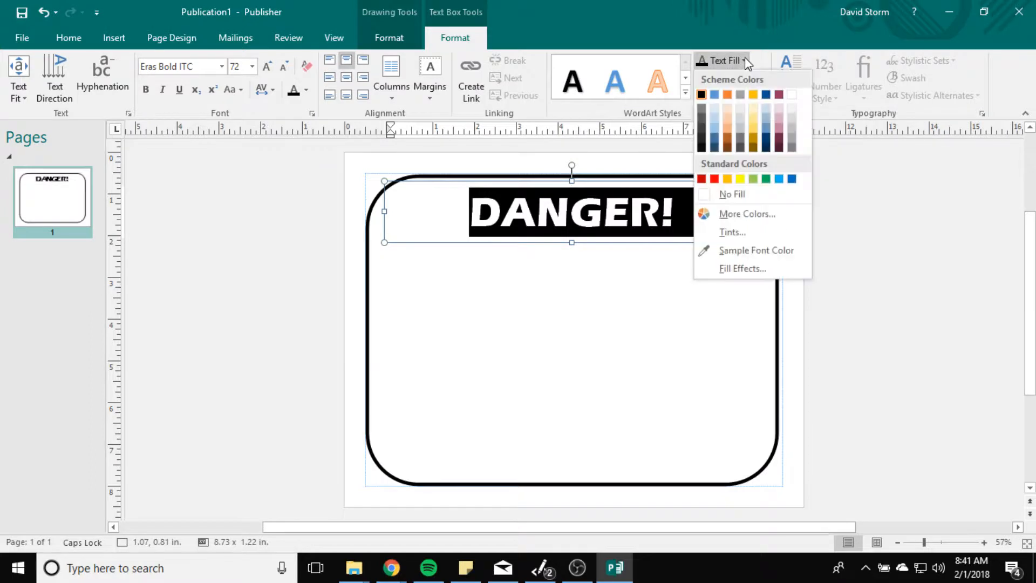
pyautogui.click(714, 179)
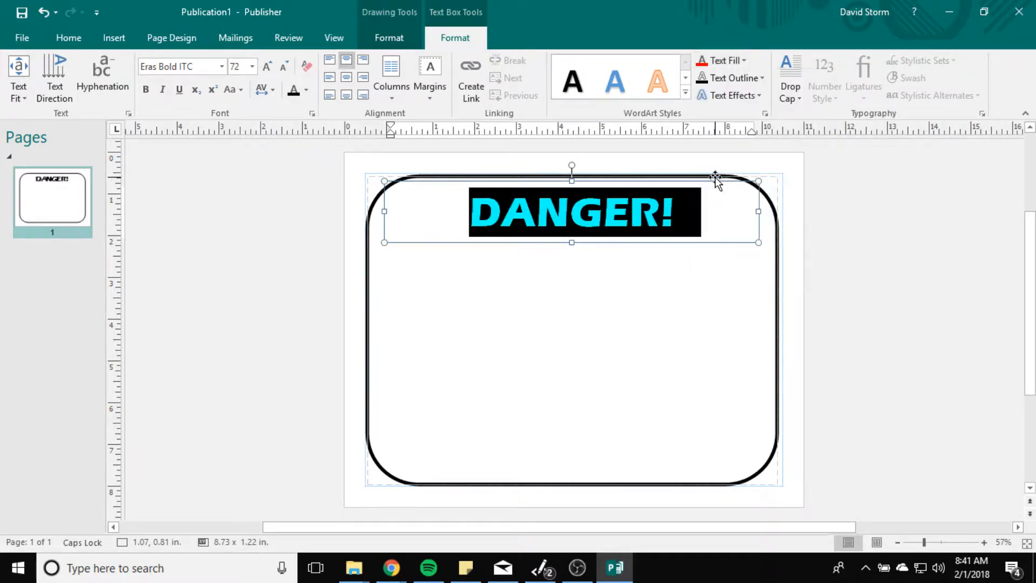
pyautogui.click(786, 288)
# - Draw a horizontal line about 9.82 in long below the DANGER! heading, spanning the full width of the rounded rectangle
pyautogui.moveTo(469, 212); pyautogui.dragTo(711, 214)
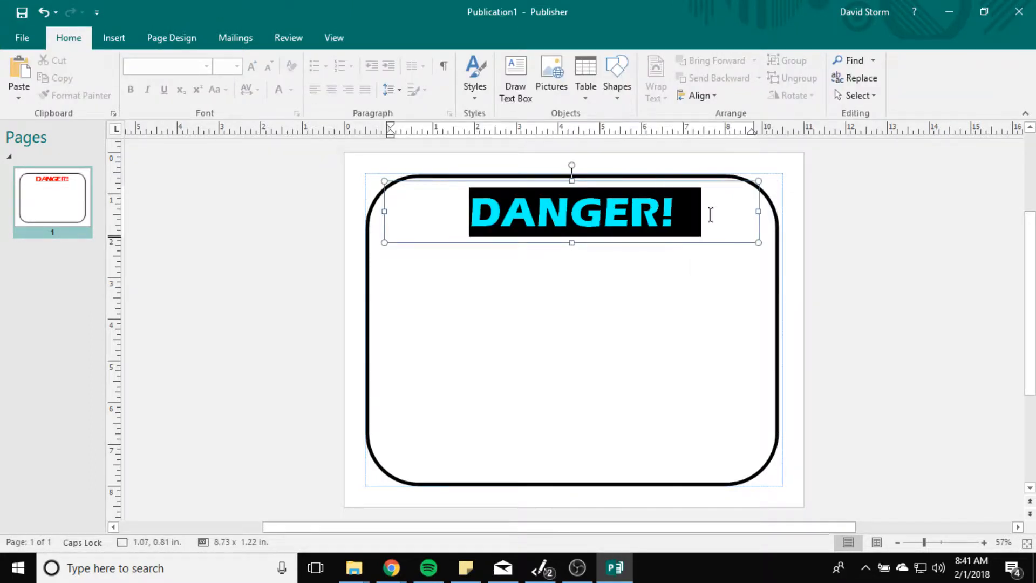
pyautogui.click(717, 217)
pyautogui.click(641, 246)
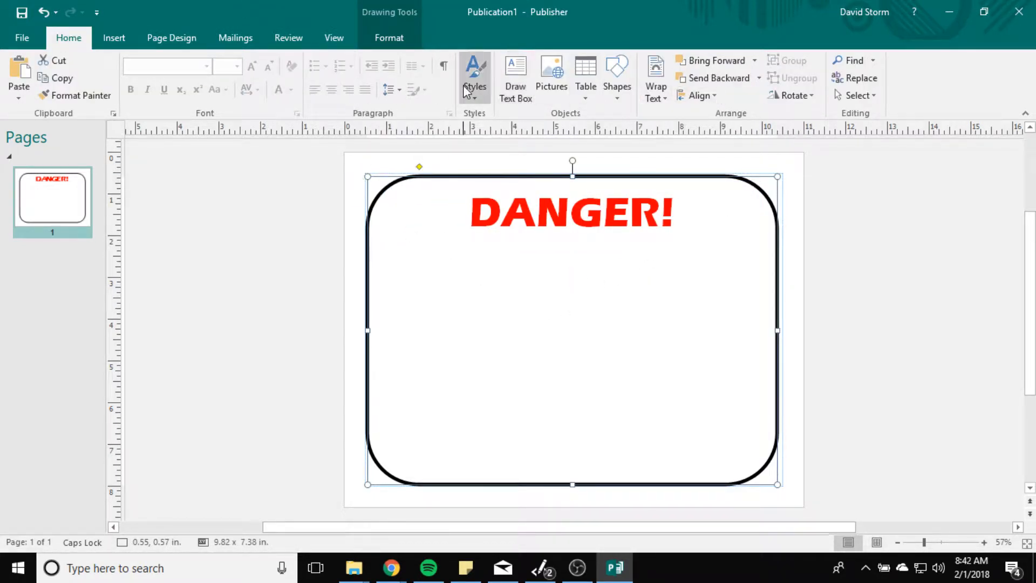
pyautogui.click(114, 38)
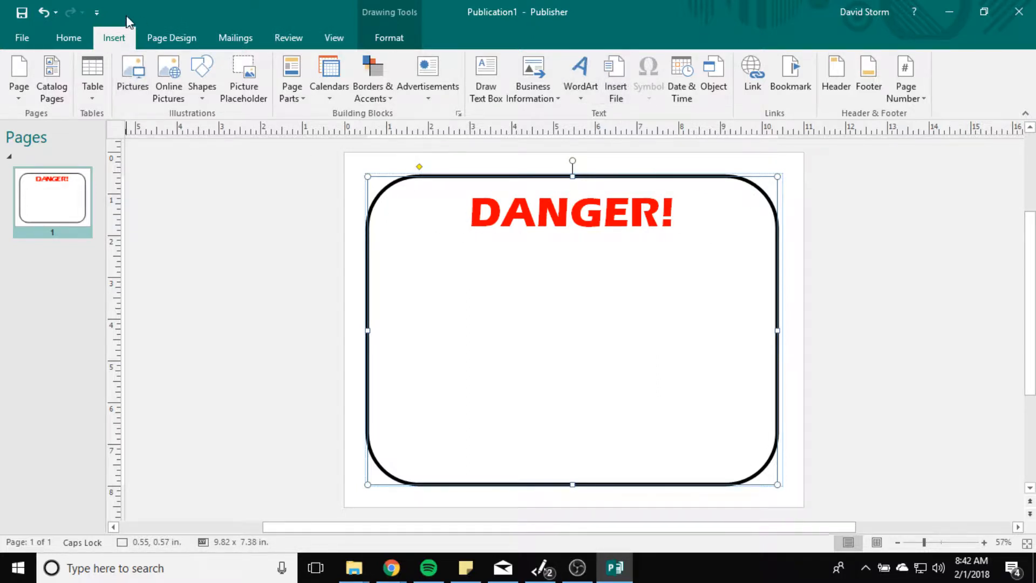
pyautogui.click(389, 37)
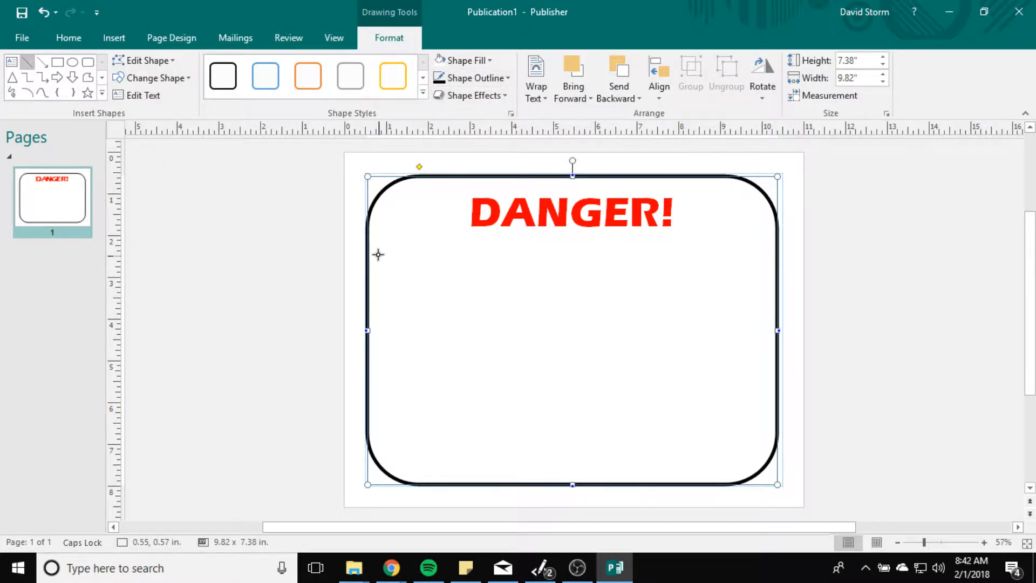
pyautogui.moveTo(367, 243)
pyautogui.mouseDown()
pyautogui.moveTo(736, 256)
pyautogui.moveTo(782, 238)
pyautogui.moveTo(768, 241)
pyautogui.moveTo(765, 259)
pyautogui.moveTo(782, 240)
pyautogui.moveTo(715, 269)
pyautogui.moveTo(727, 216)
pyautogui.moveTo(735, 244)
pyautogui.moveTo(765, 267)
pyautogui.moveTo(775, 253)
pyautogui.mouseUp()
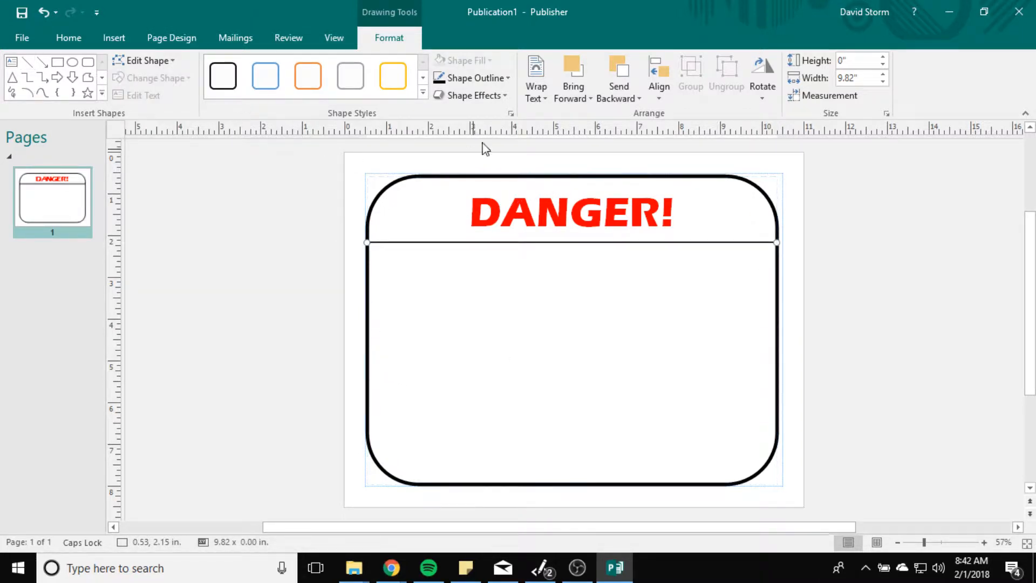
# - Increase the weight of the horizontal divider line to match the thick rounded-rectangle border
pyautogui.click(498, 81)
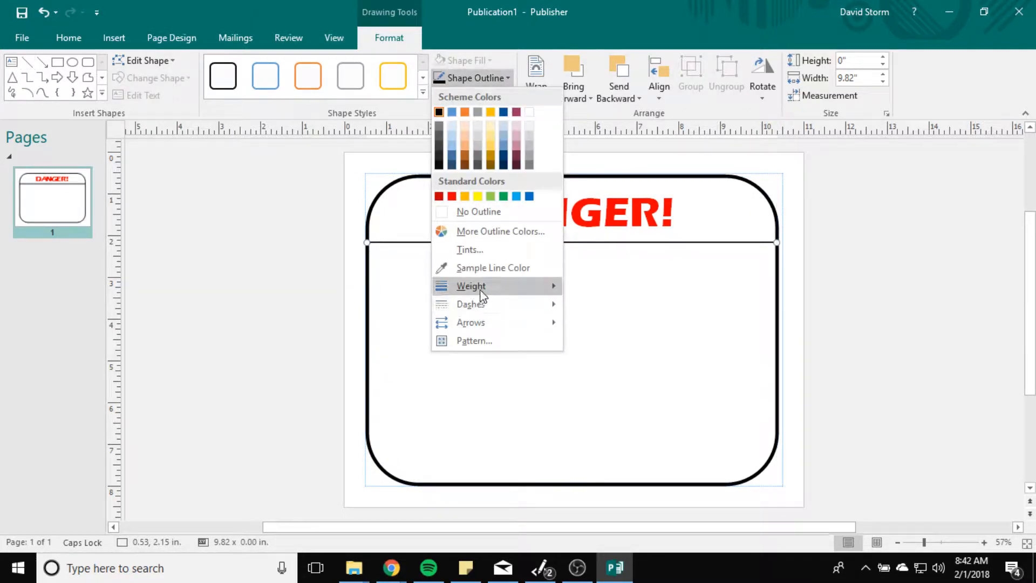
pyautogui.moveTo(480, 289)
pyautogui.click(608, 420)
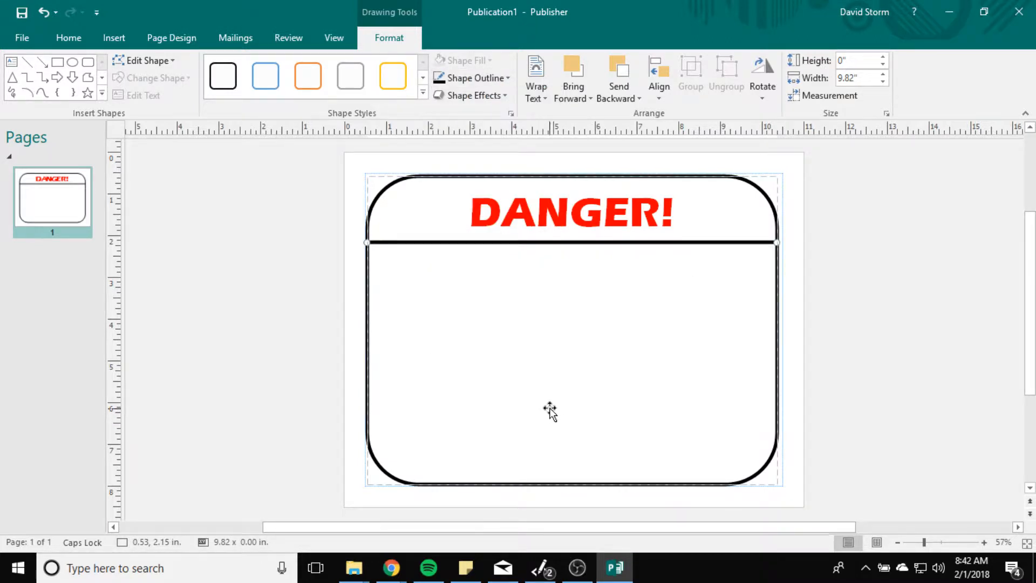
pyautogui.click(868, 281)
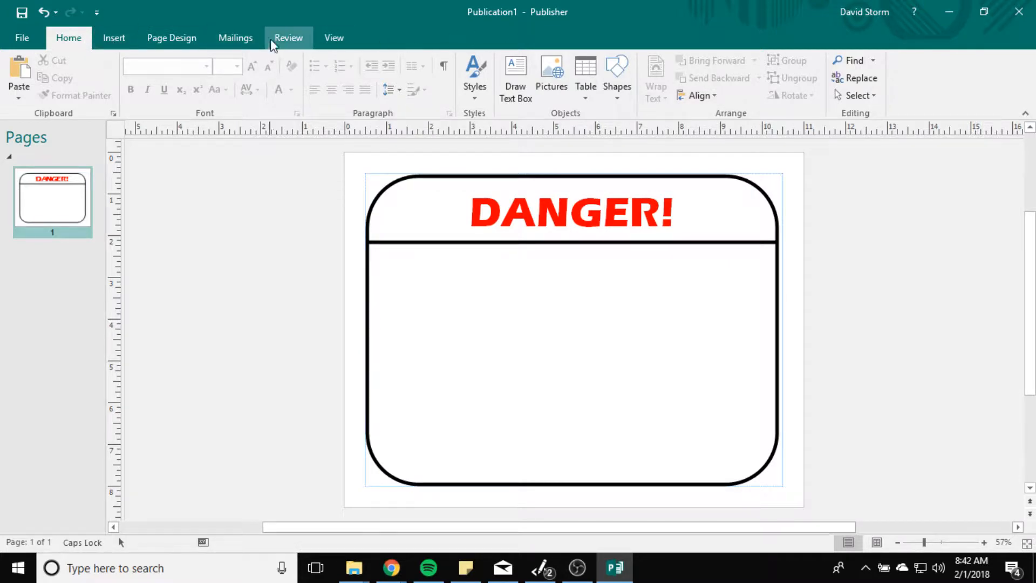
pyautogui.click(235, 38)
pyautogui.click(172, 38)
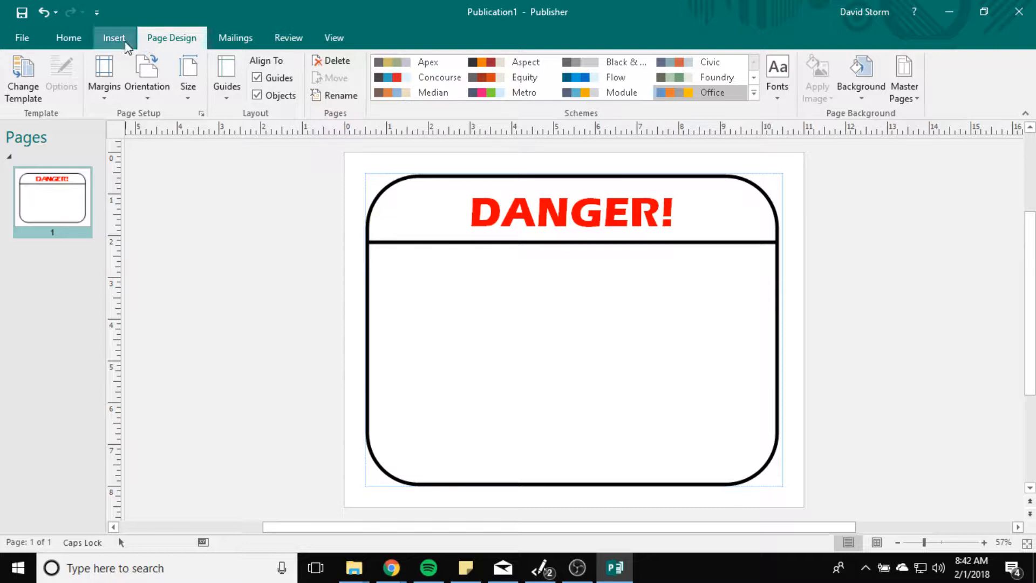
pyautogui.click(113, 39)
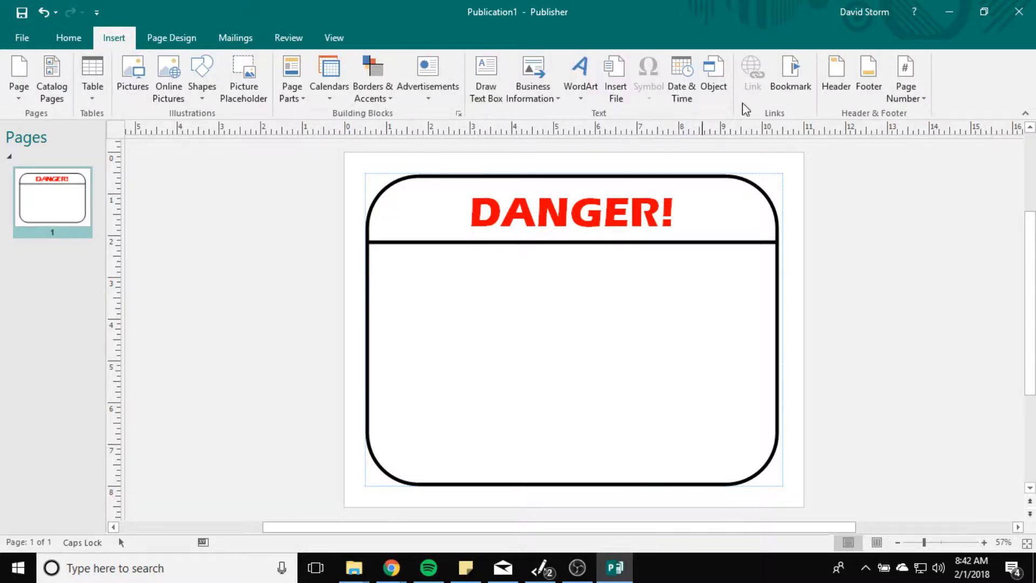
pyautogui.click(296, 38)
pyautogui.click(254, 39)
pyautogui.click(74, 42)
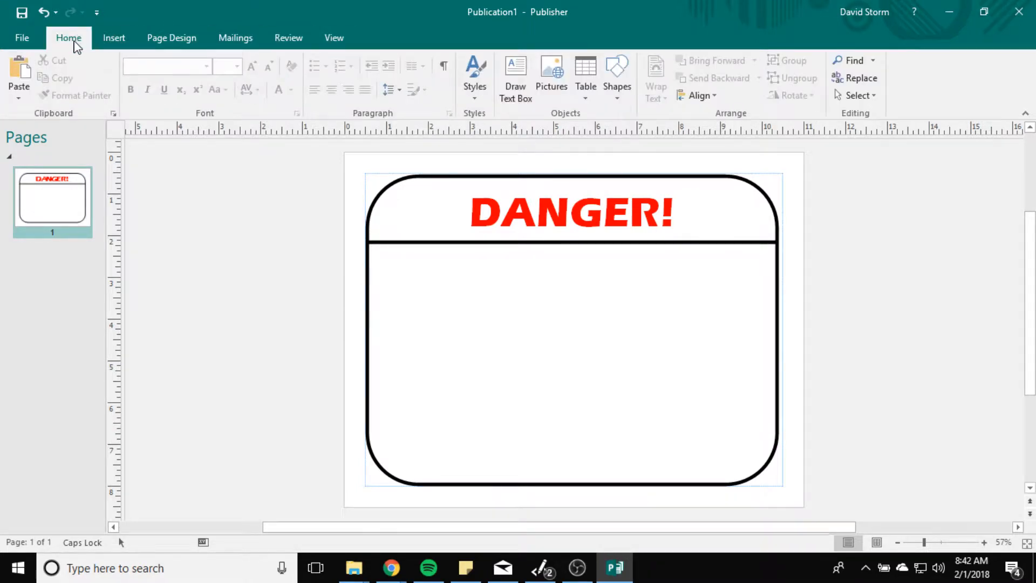
pyautogui.click(125, 47)
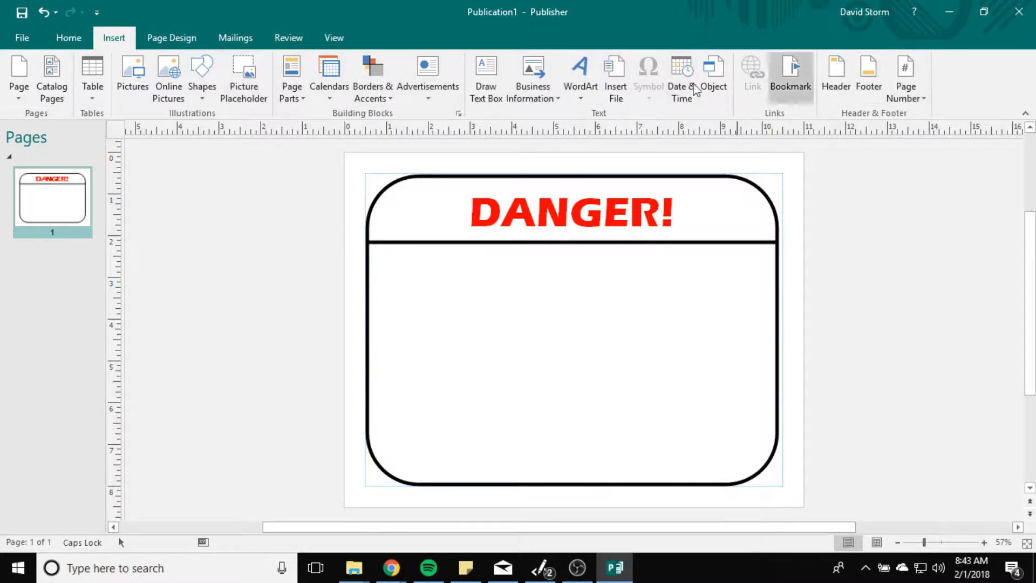
pyautogui.click(13, 36)
pyautogui.click(12, 34)
pyautogui.click(283, 37)
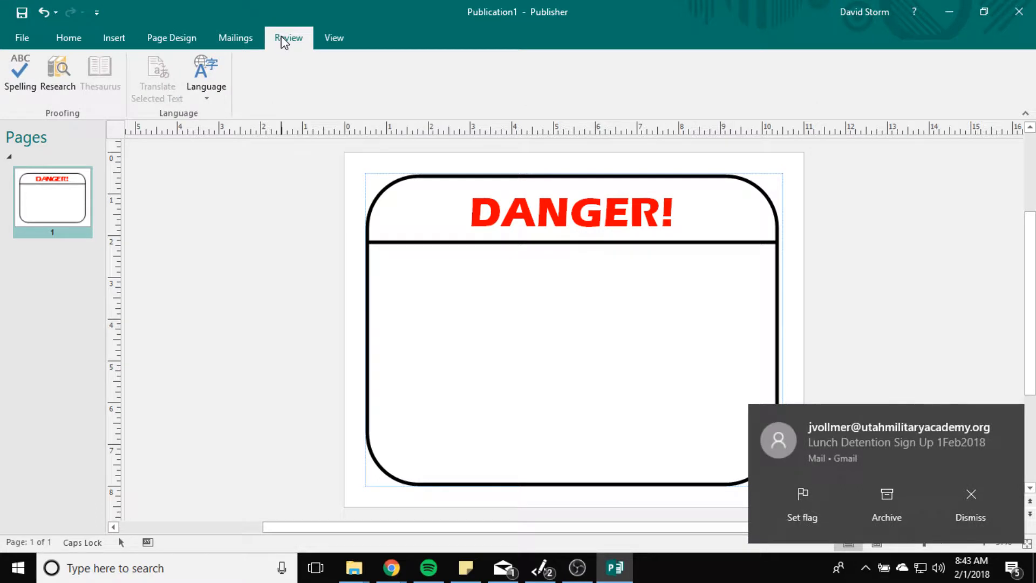
pyautogui.click(230, 40)
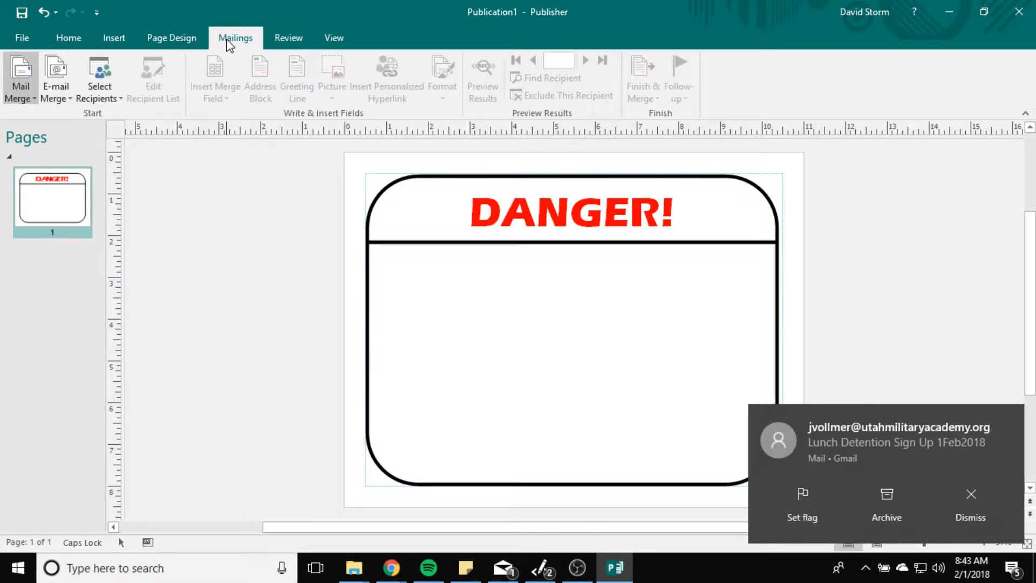
# - Try the darkest gray solid background on the page and set it back to no background
pyautogui.click(171, 39)
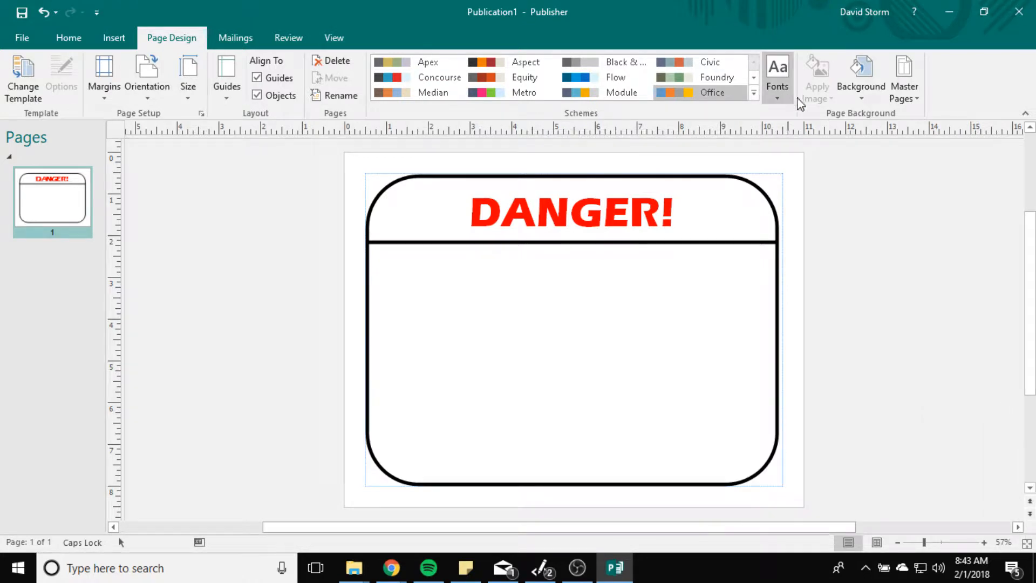
pyautogui.click(870, 99)
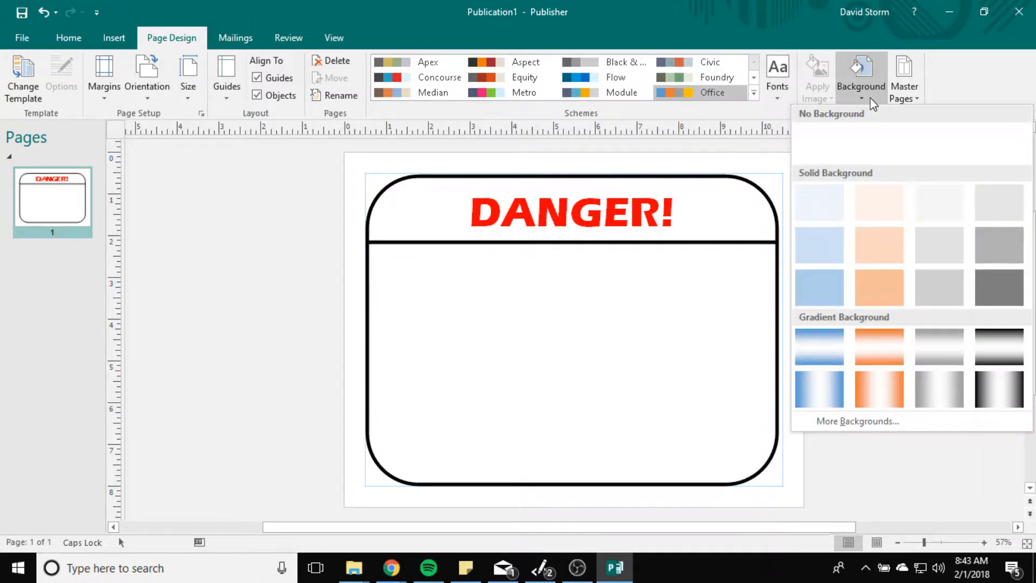
pyautogui.click(1014, 290)
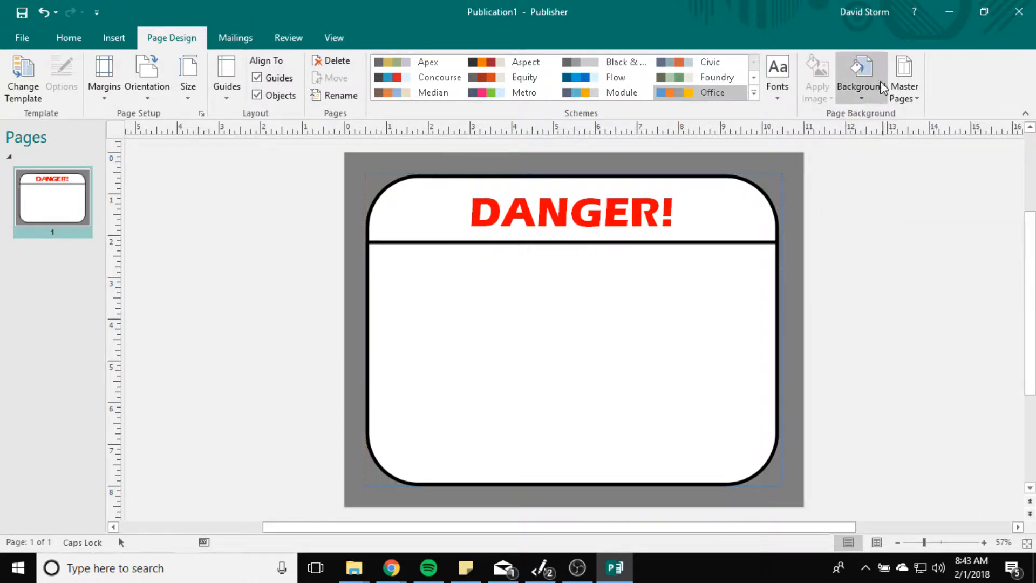
pyautogui.click(868, 100)
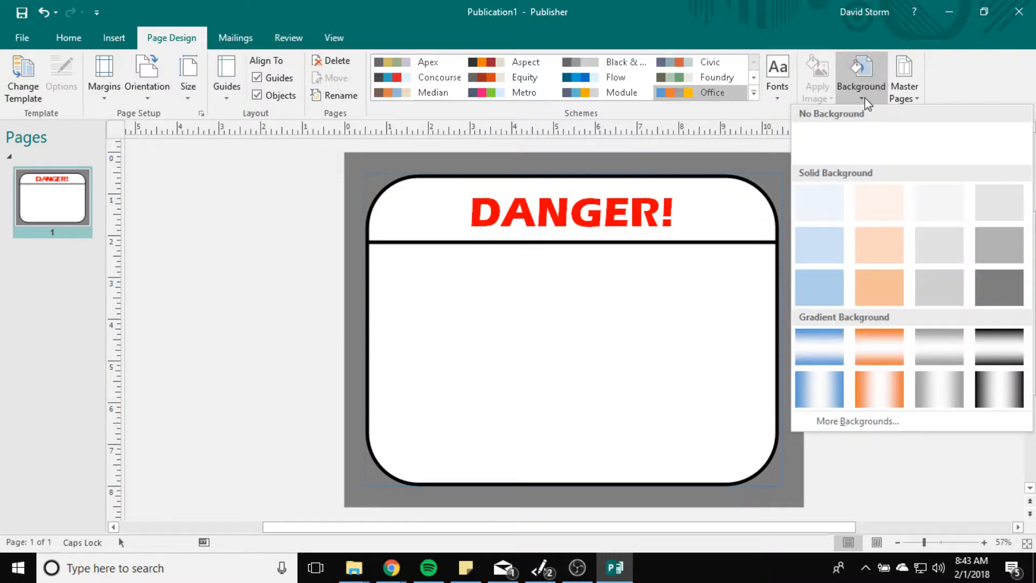
pyautogui.click(846, 139)
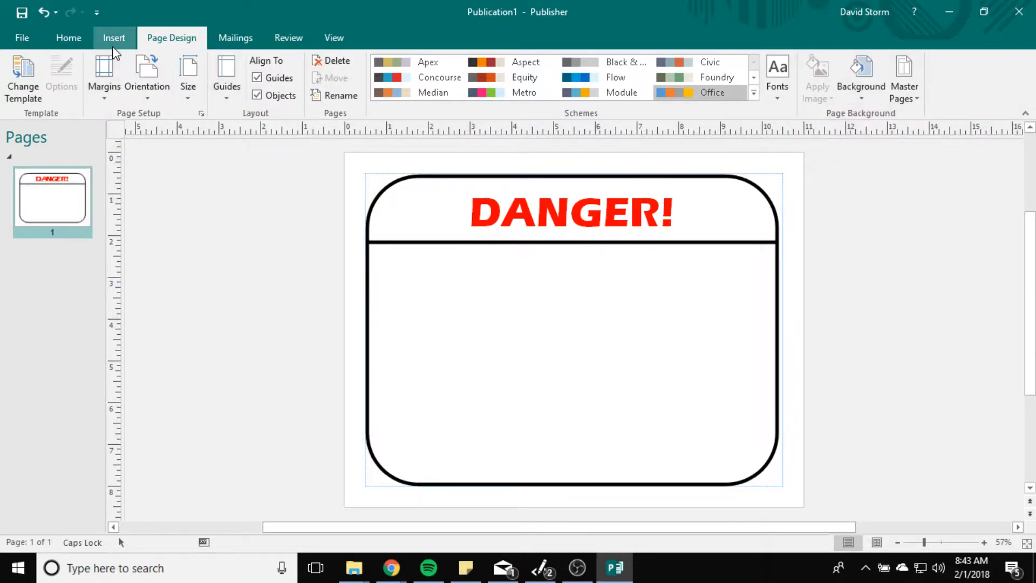
# - Draw a rectangle about 9.84 by 1.63 in over the heading area above the divider and fill it with very dark gray
pyautogui.click(114, 37)
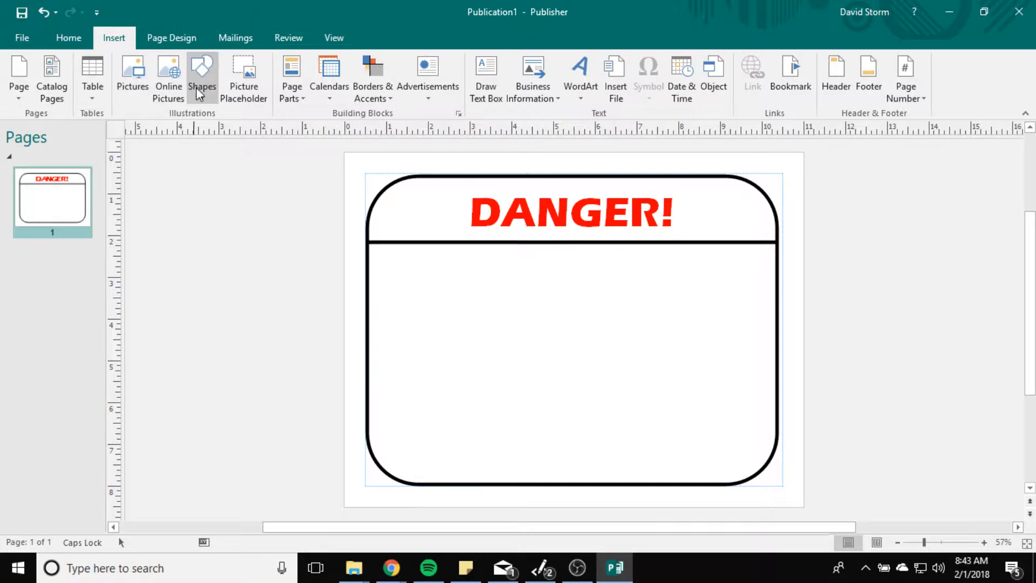
pyautogui.click(210, 105)
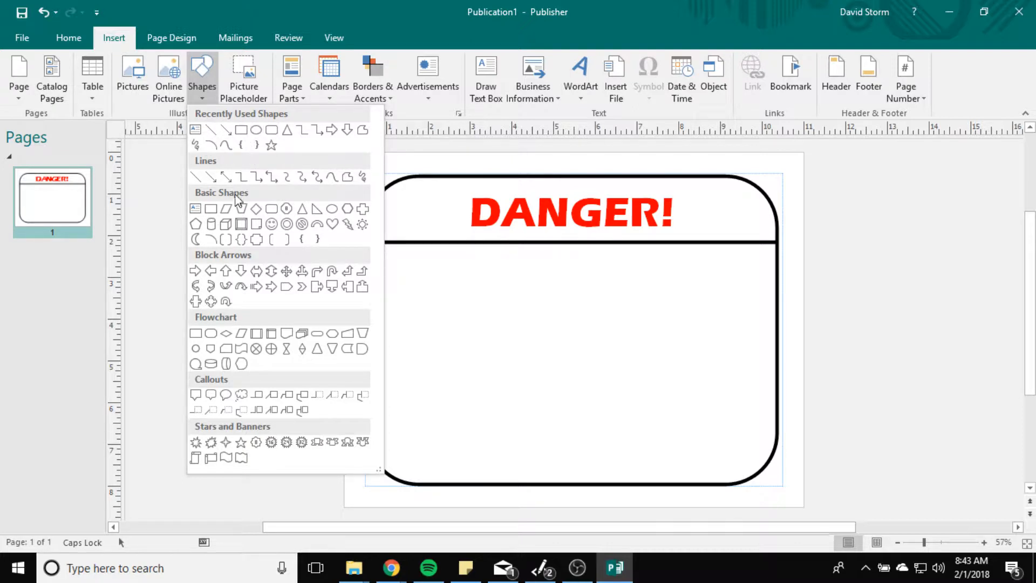
pyautogui.click(255, 131)
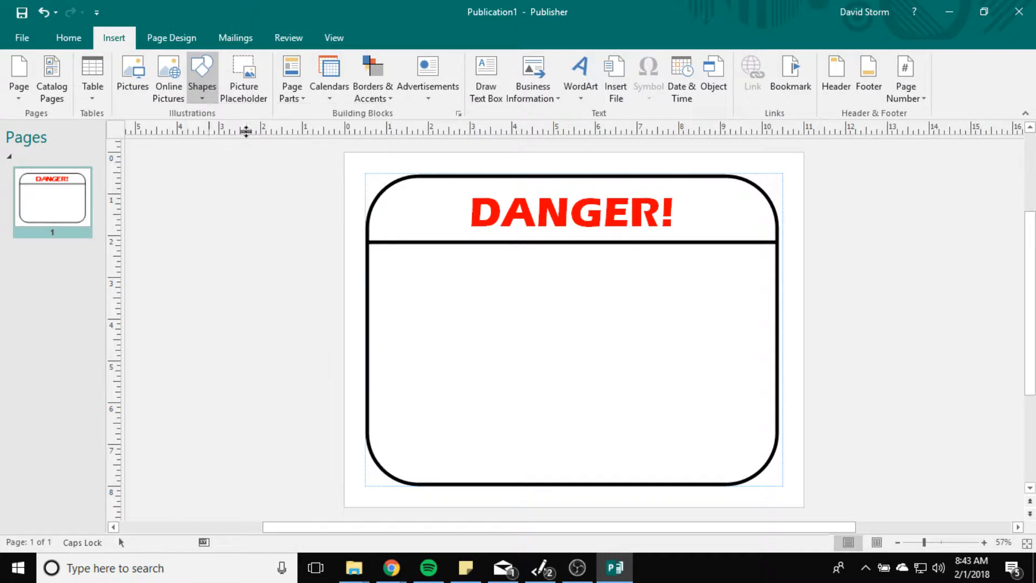
pyautogui.moveTo(366, 173); pyautogui.dragTo(778, 241)
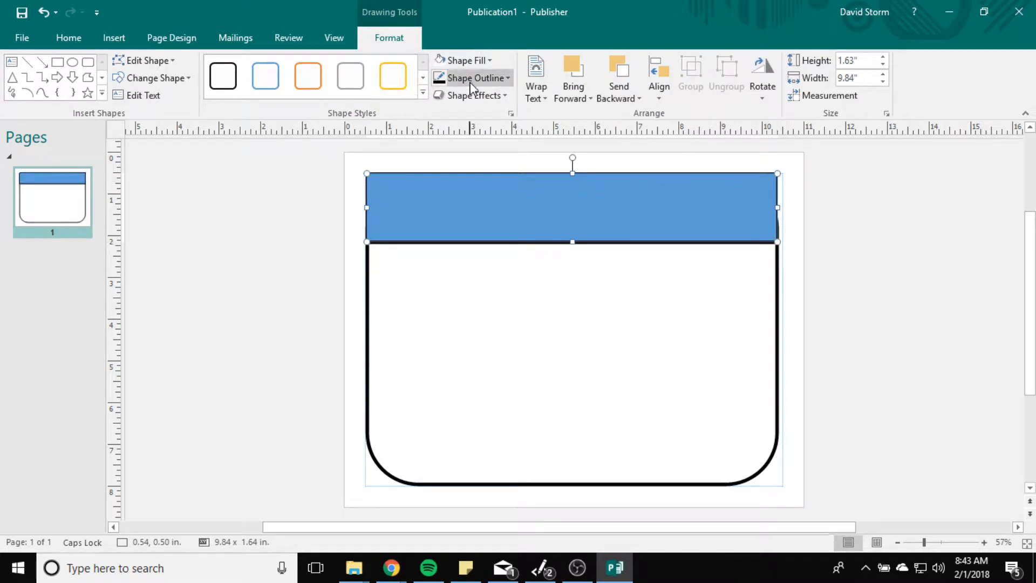
pyautogui.click(463, 61)
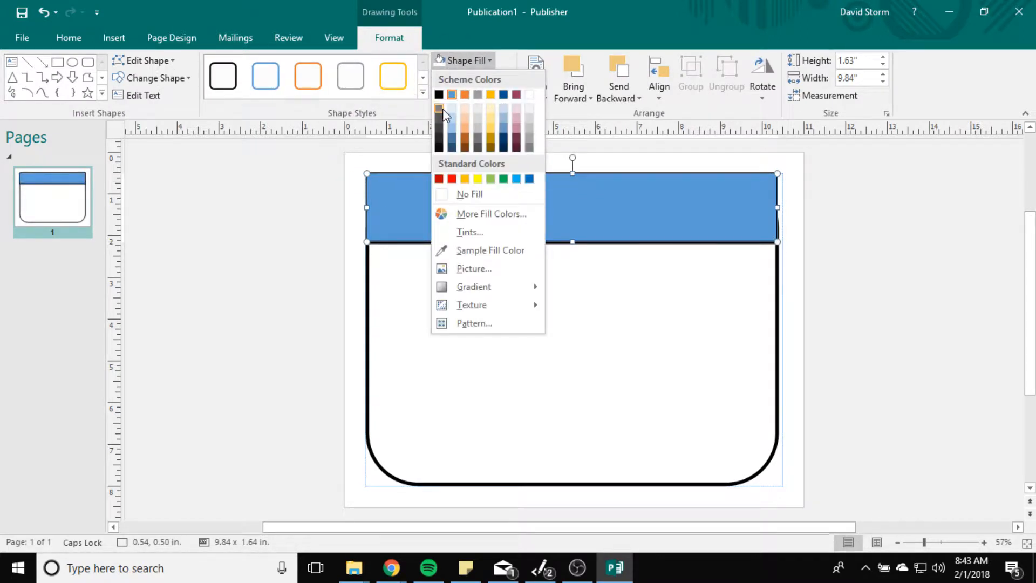
pyautogui.click(440, 135)
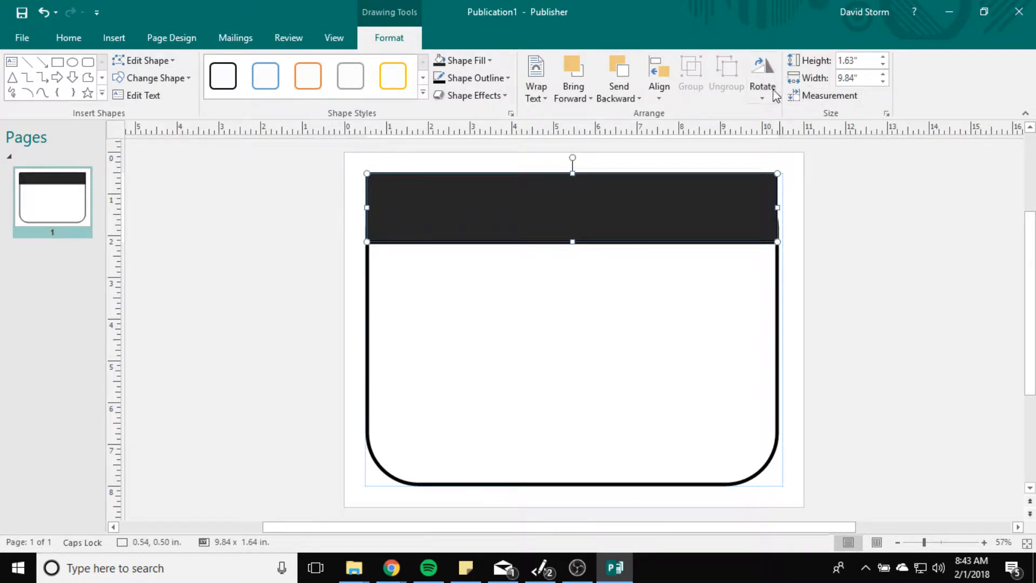
# - Send the dark gray rectangle backward until it lies behind the DANGER! text and the rounded rectangle
pyautogui.click(659, 101)
pyautogui.click(624, 94)
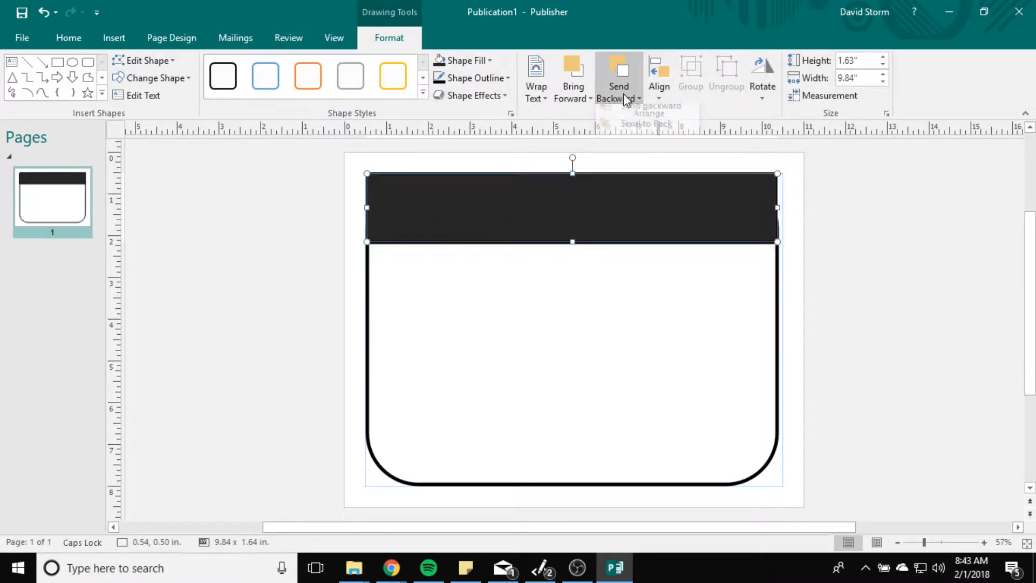
pyautogui.click(622, 98)
pyautogui.click(626, 114)
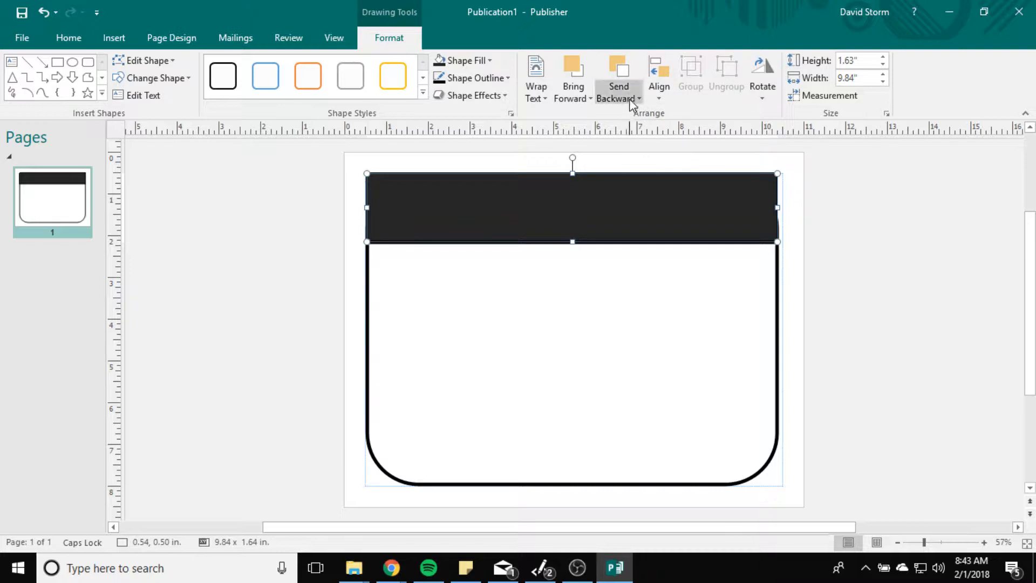
pyautogui.click(633, 101)
pyautogui.click(640, 114)
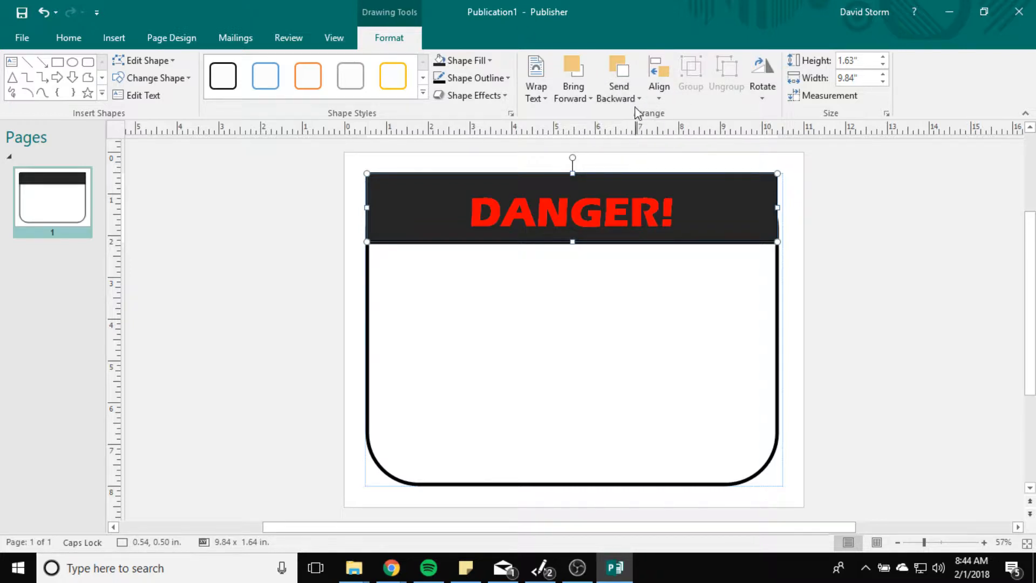
pyautogui.click(629, 97)
pyautogui.click(640, 113)
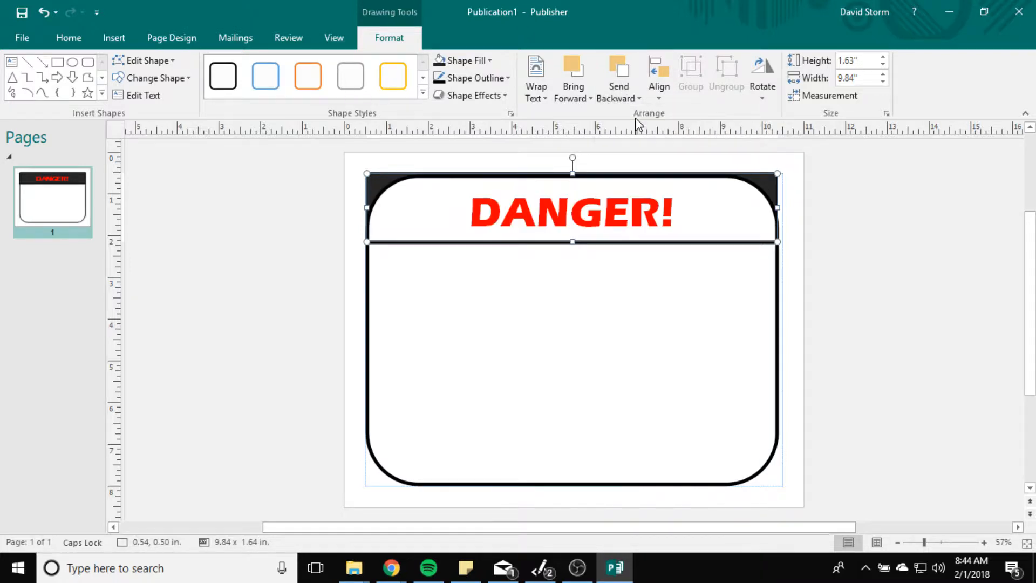
# - Set the large rounded rectangle to no fill
pyautogui.click(462, 382)
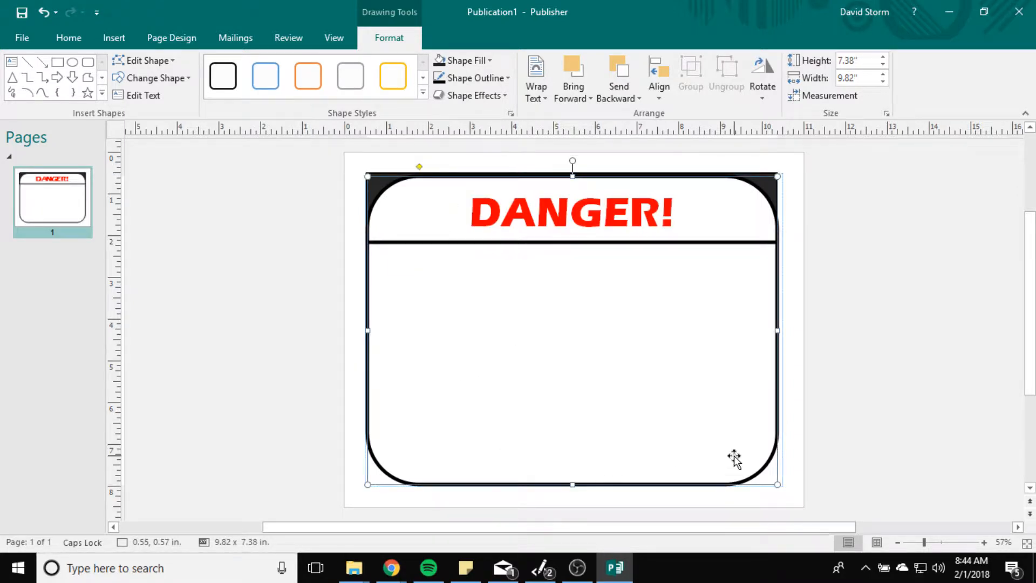
pyautogui.click(480, 60)
pyautogui.click(453, 194)
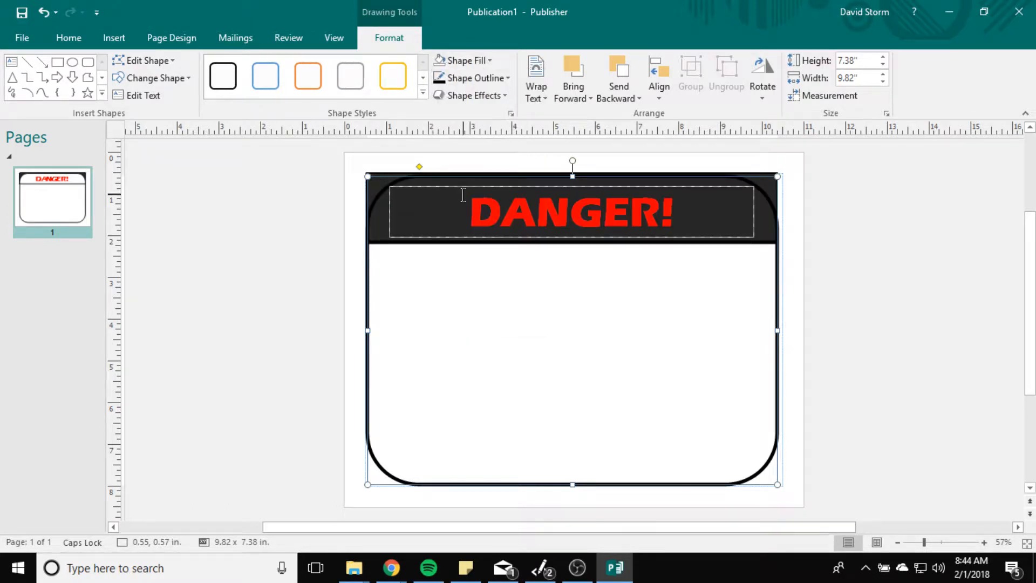
pyautogui.click(888, 300)
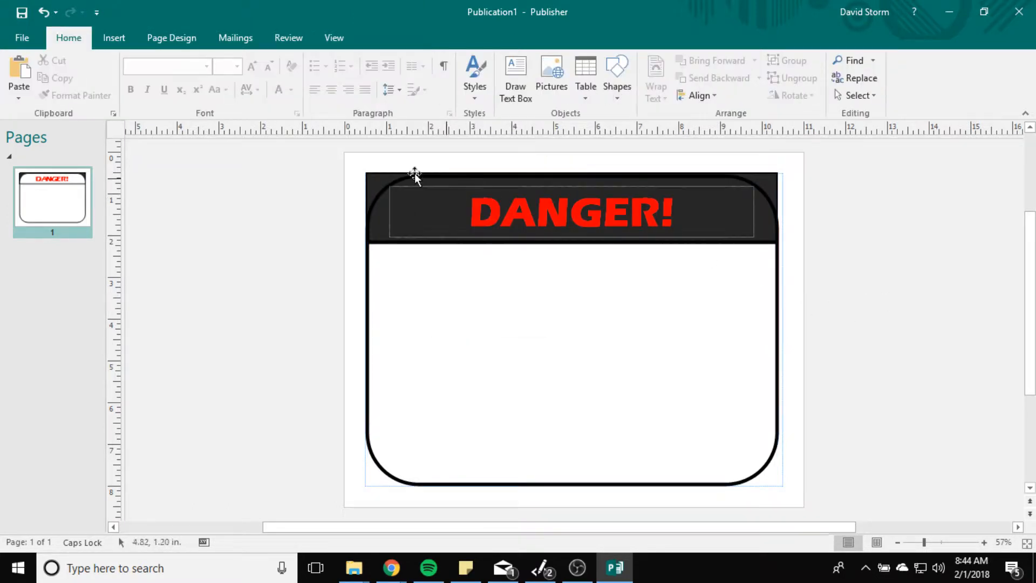
# - Try to fit the dark gray rectangle to the rounded border's corner by editing its wrap points
pyautogui.click(374, 180)
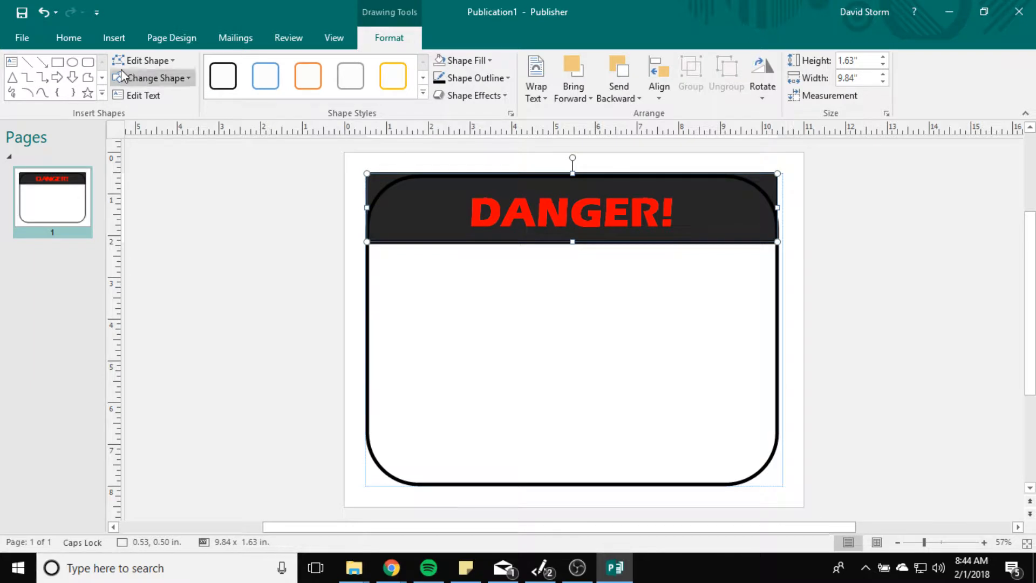
pyautogui.click(155, 78)
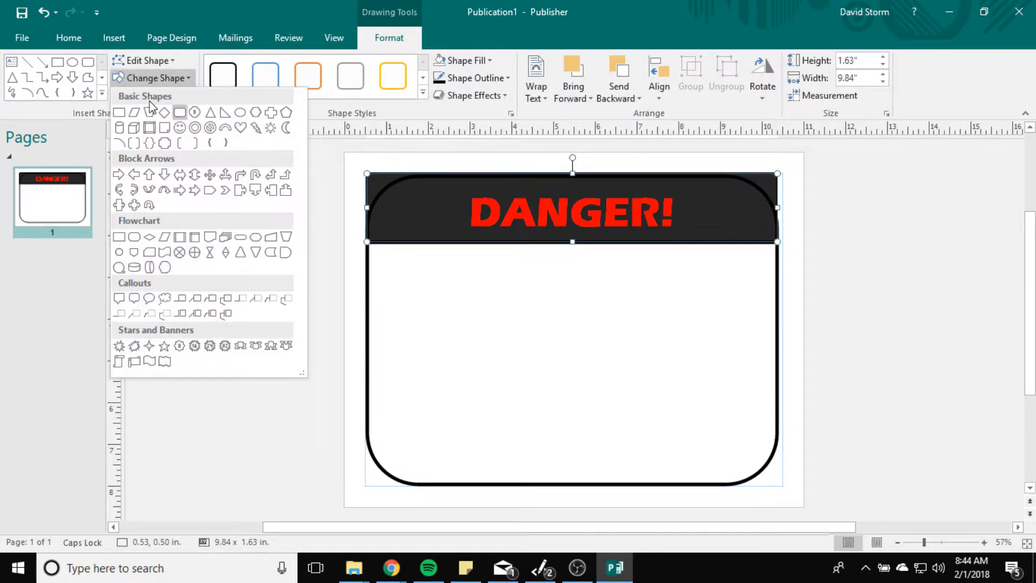
pyautogui.click(147, 61)
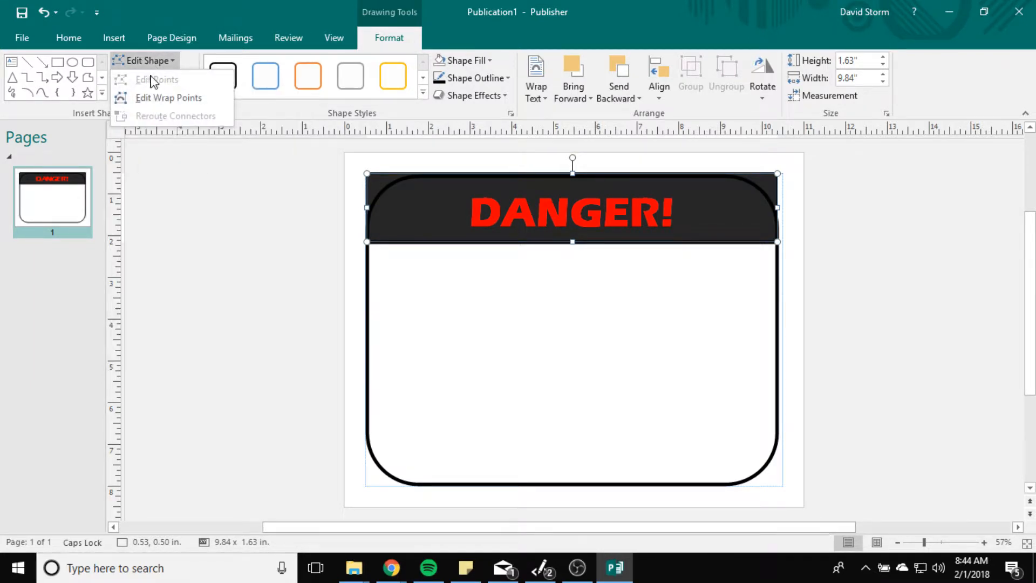
pyautogui.click(151, 95)
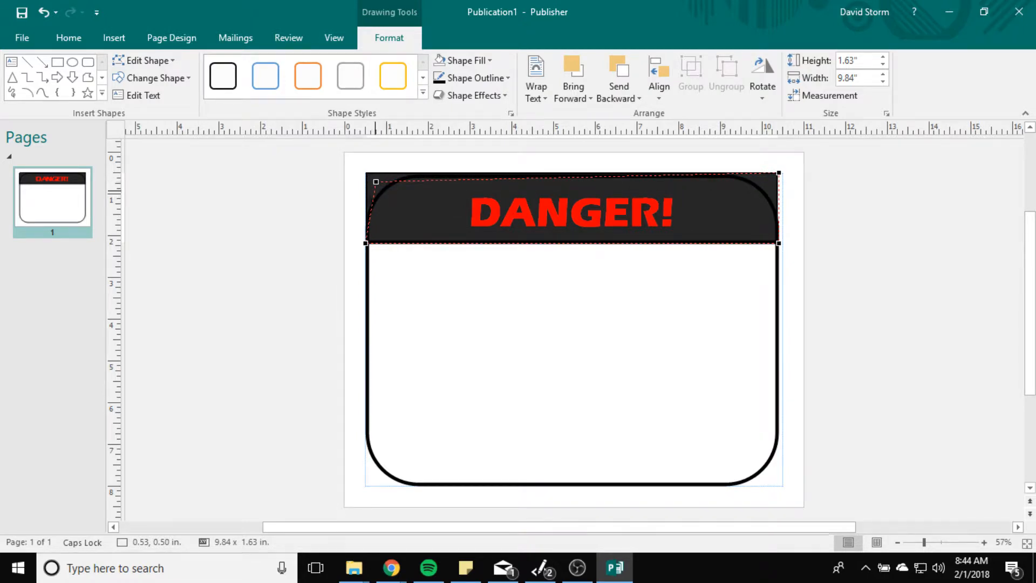
pyautogui.click(306, 282)
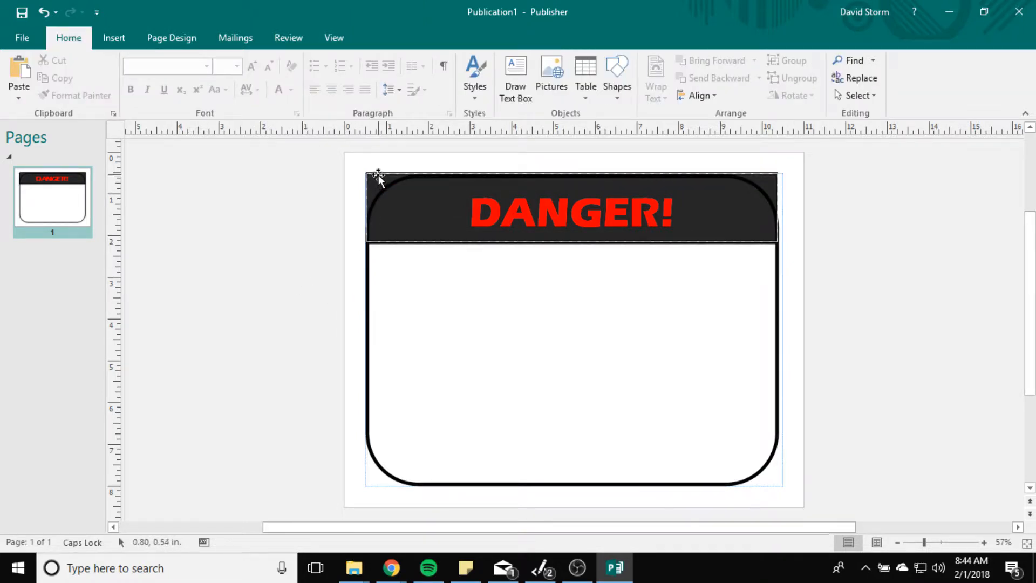
pyautogui.click(378, 177)
pyautogui.click(153, 60)
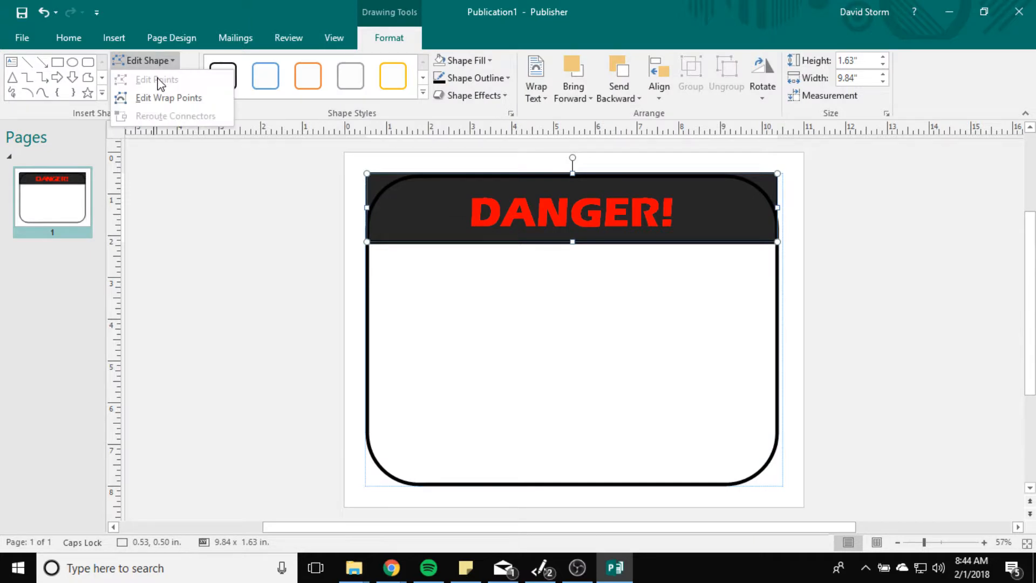
pyautogui.click(154, 99)
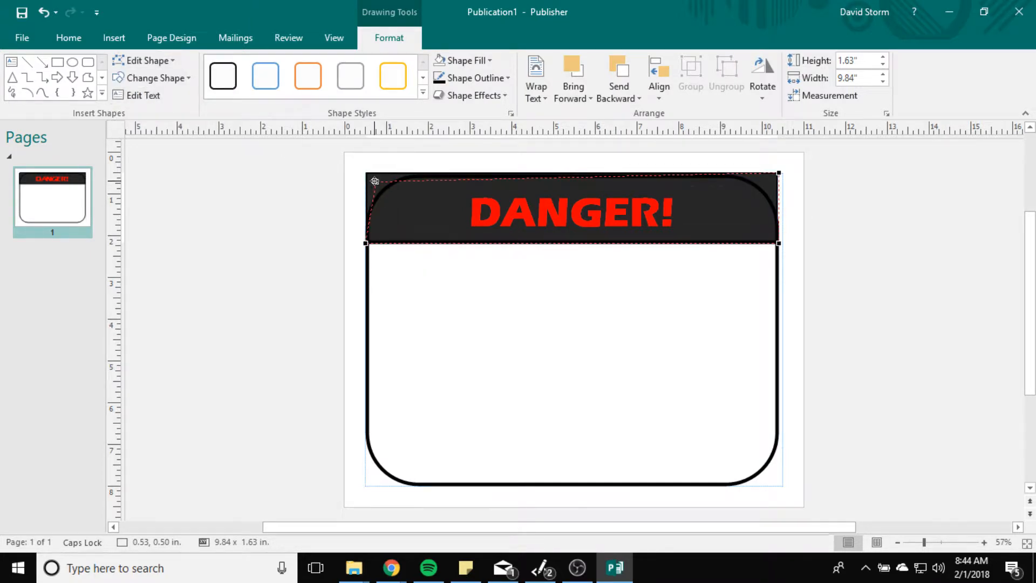
pyautogui.click(169, 61)
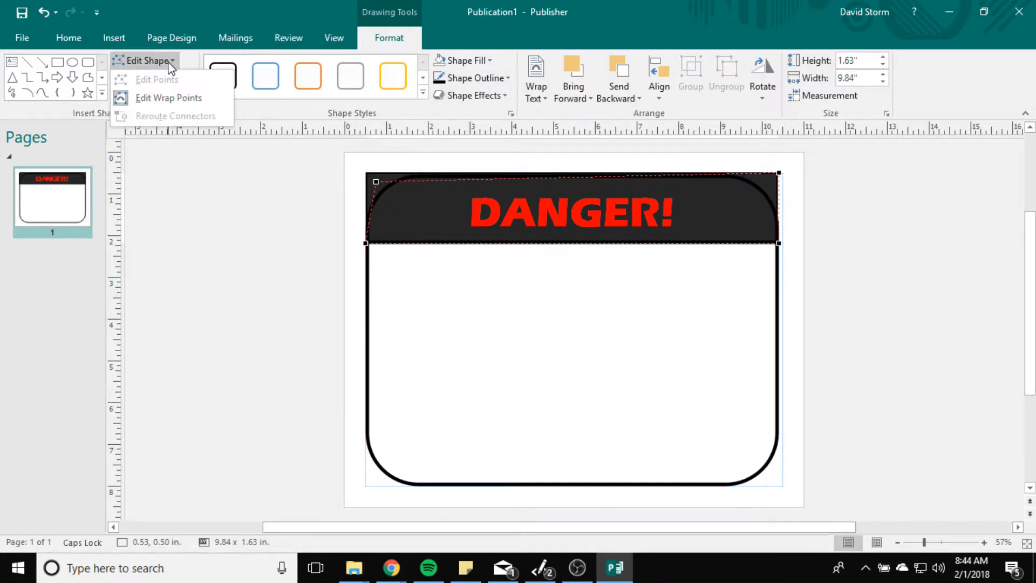
pyautogui.click(169, 63)
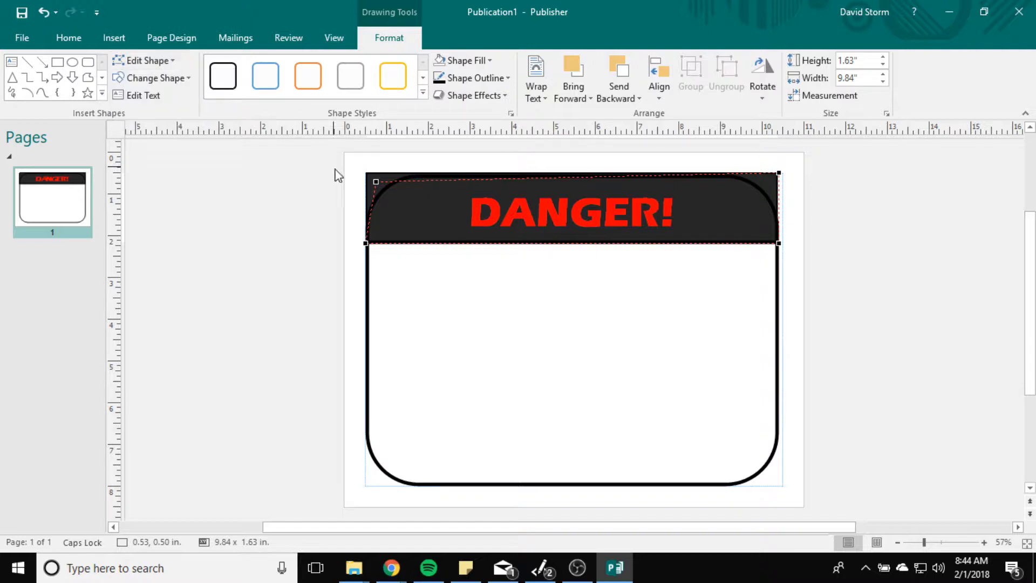
# - Resize the dark gray rectangle to about 9.78 by 1.56 in so it lines up with the border's outer edges
pyautogui.click(384, 175)
pyautogui.click(378, 171)
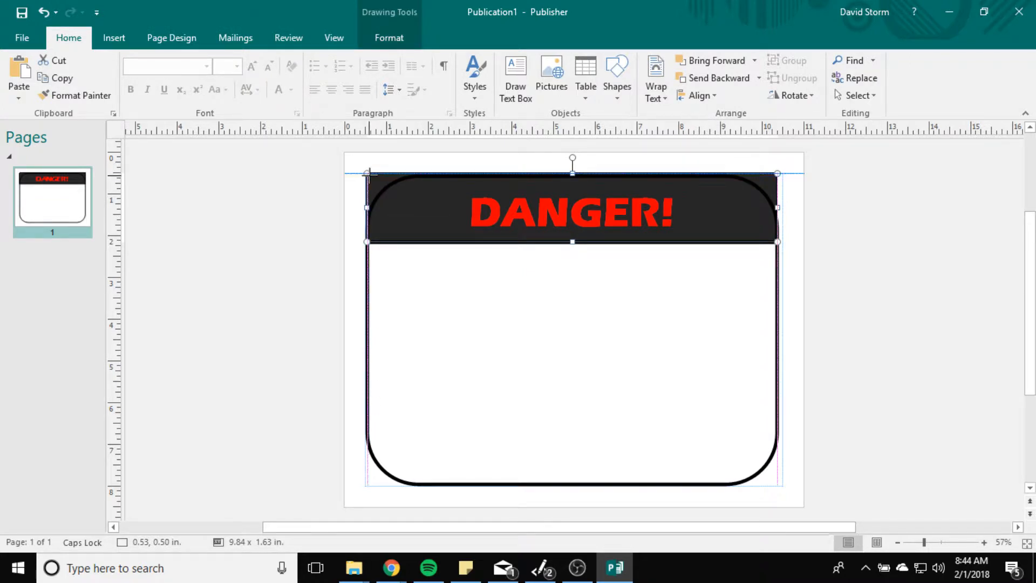
pyautogui.click(374, 184)
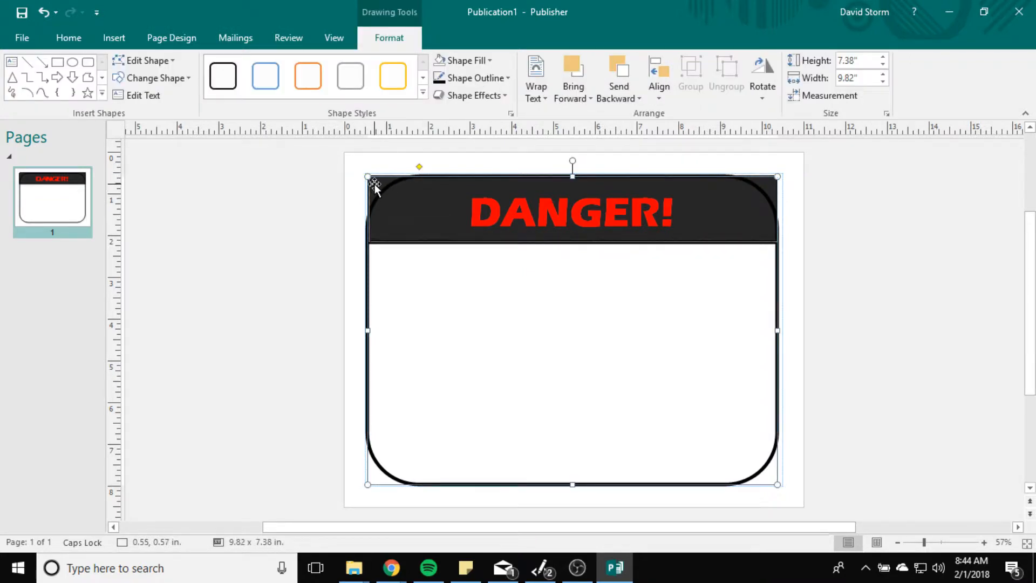
pyautogui.click(375, 183)
pyautogui.click(387, 184)
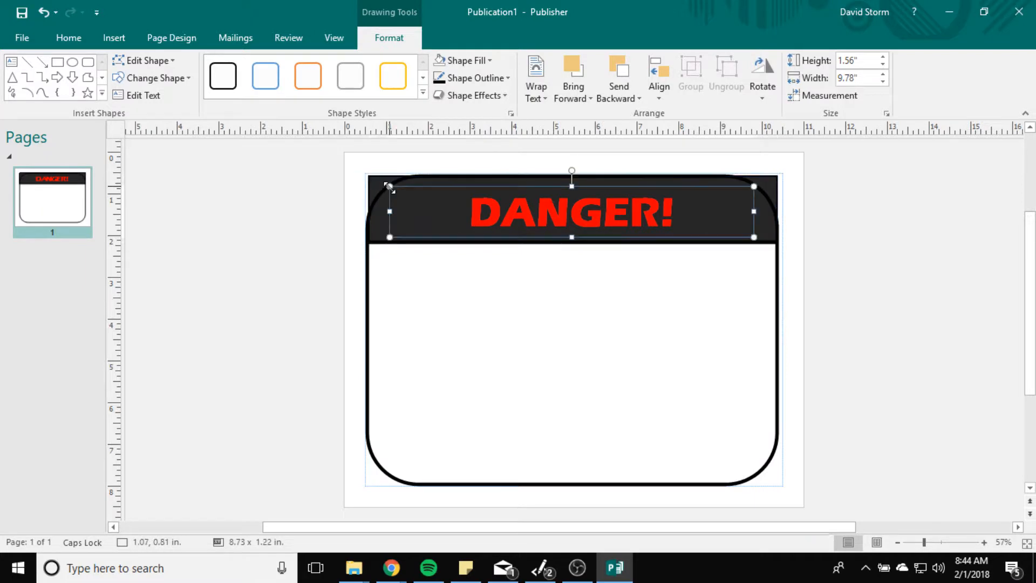
pyautogui.click(380, 185)
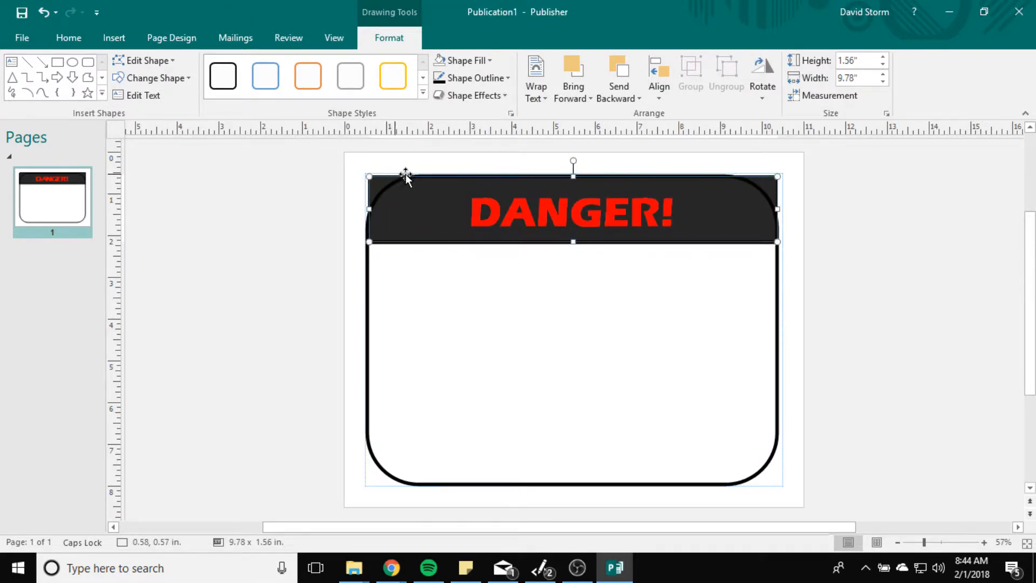
pyautogui.click(378, 174)
pyautogui.click(377, 177)
pyautogui.click(378, 178)
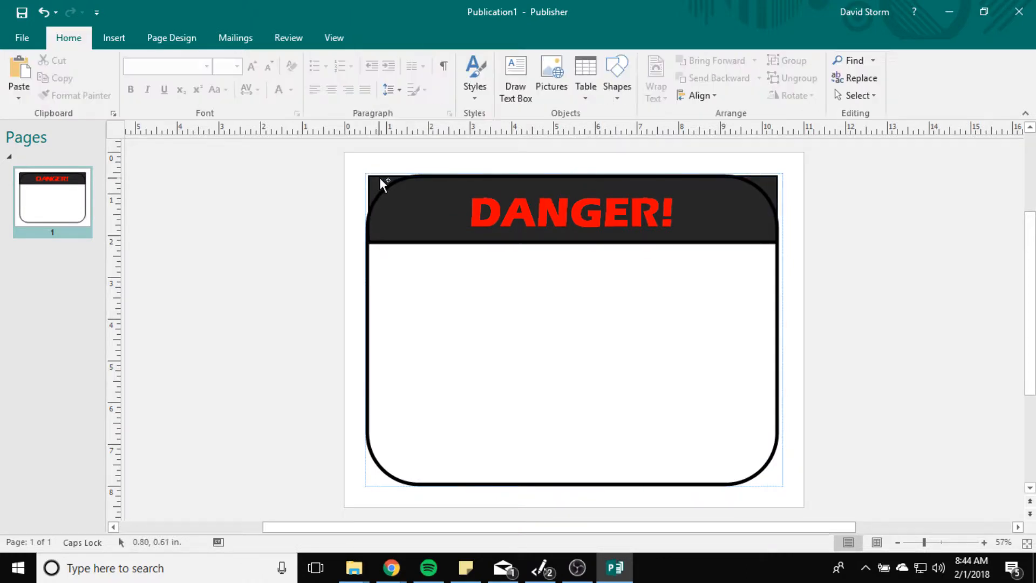
# - Change the large rounded rectangle border to a plain square-cornered rectangle
pyautogui.click(371, 386)
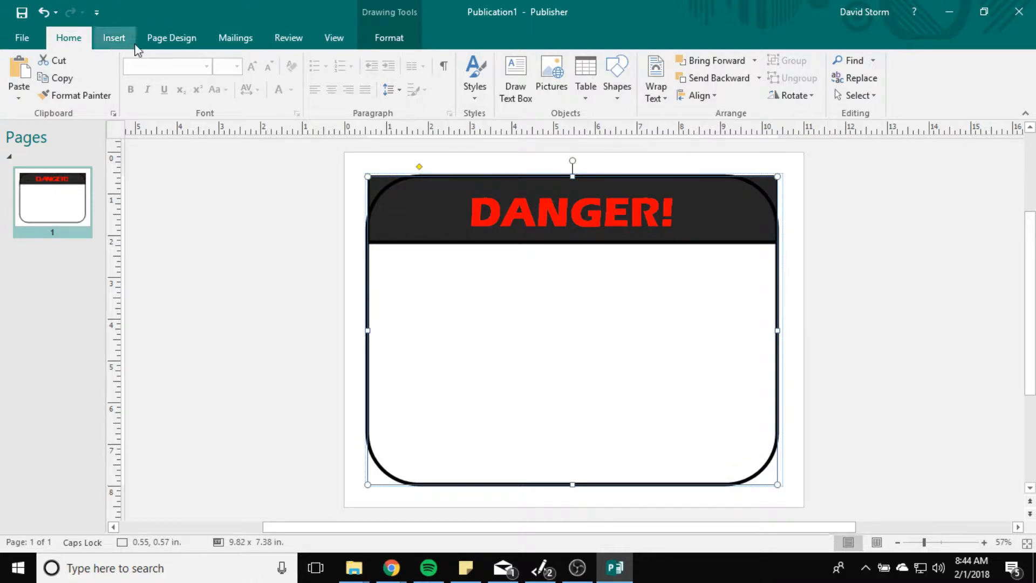
pyautogui.click(392, 39)
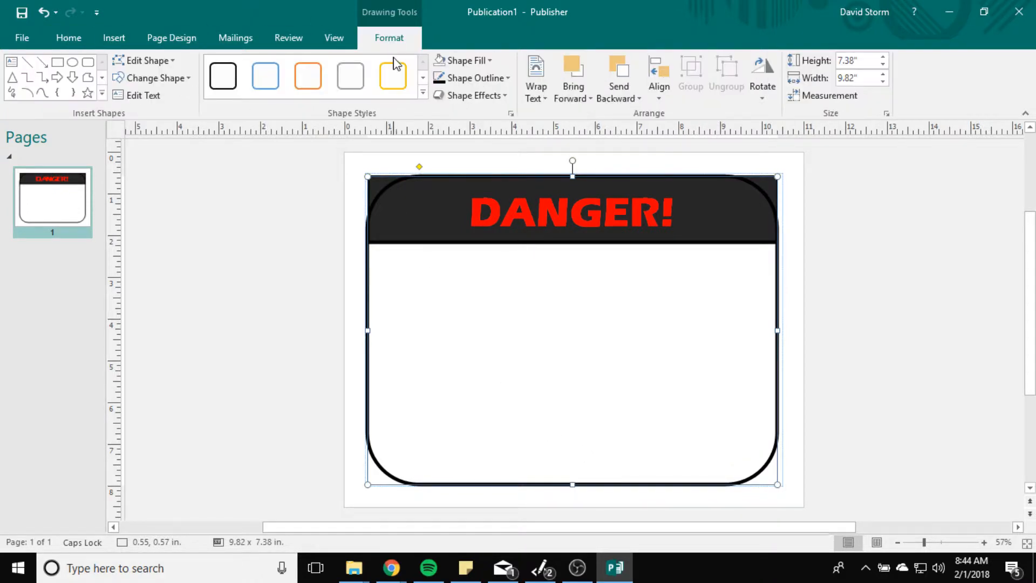
pyautogui.click(173, 78)
pyautogui.click(122, 110)
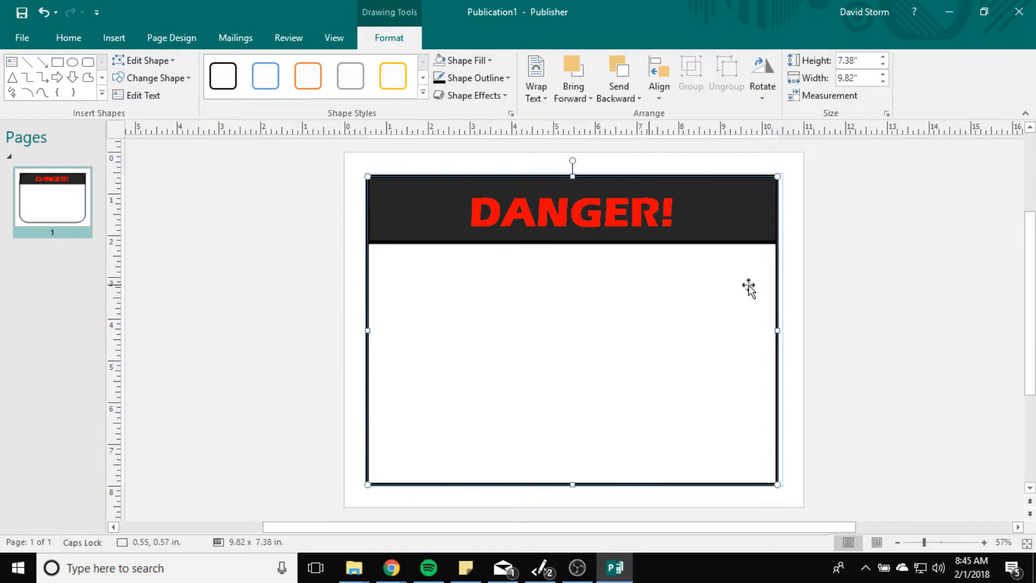
pyautogui.click(820, 306)
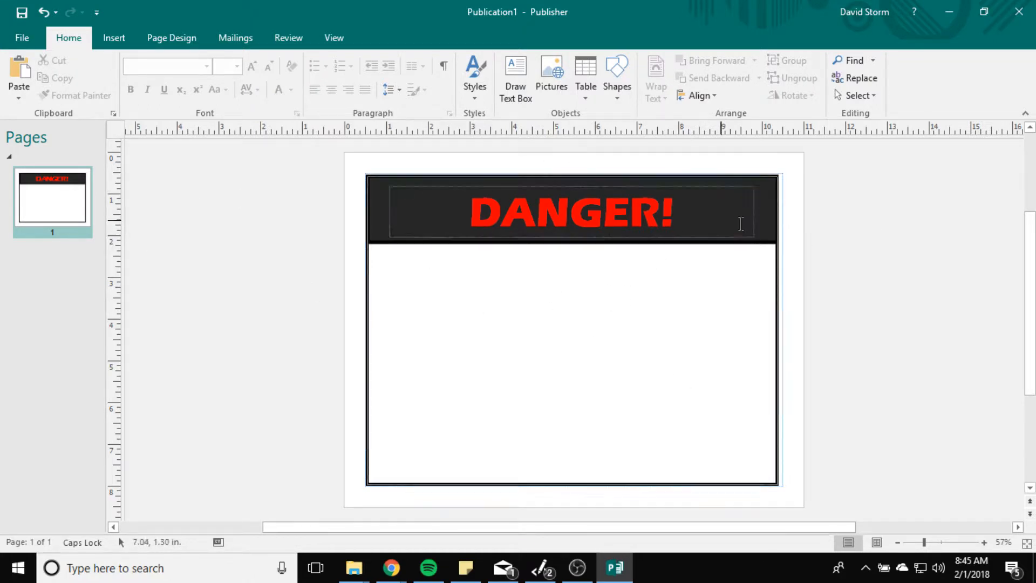
# - Narrow the DANGER! text box from both sides to about 5.8 in wide, keeping it roughly centered on the dark band
pyautogui.click(570, 213)
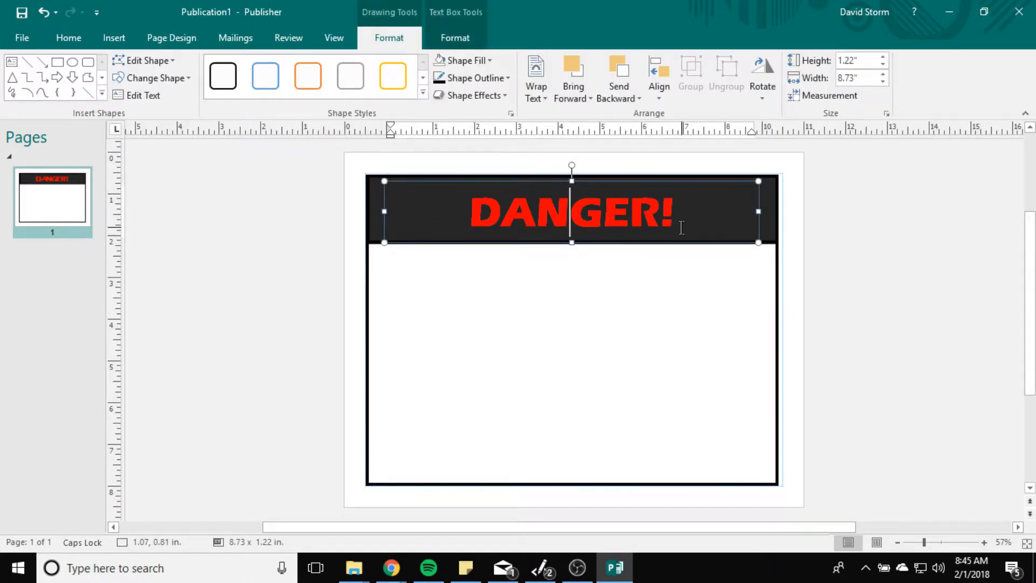
pyautogui.click(385, 212)
pyautogui.moveTo(416, 208); pyautogui.dragTo(450, 211)
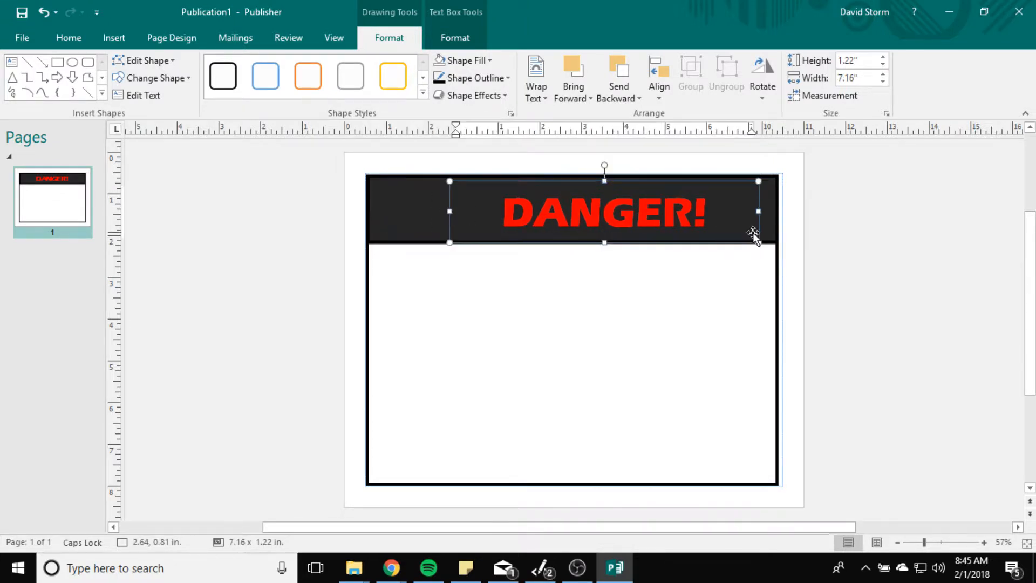
pyautogui.click(759, 210)
pyautogui.moveTo(757, 212); pyautogui.dragTo(701, 212)
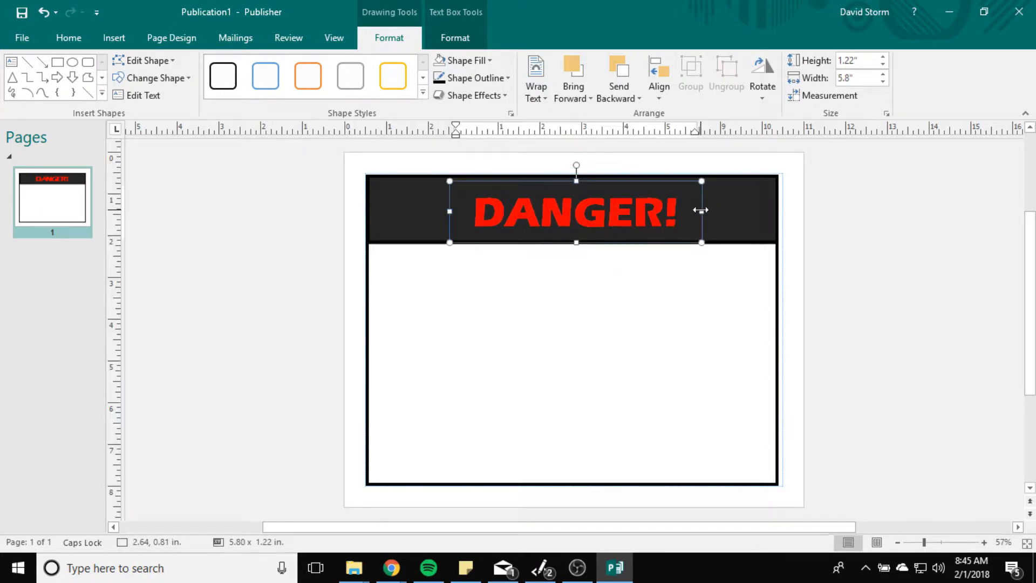
# - Send the large border rectangle to the back, behind the dark gray heading band
pyautogui.click(689, 301)
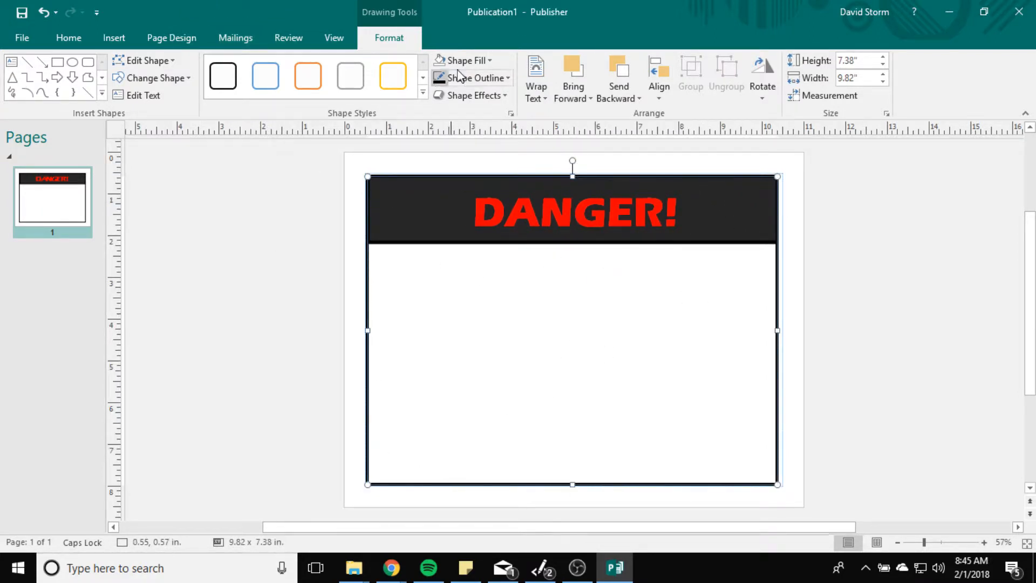
pyautogui.click(114, 37)
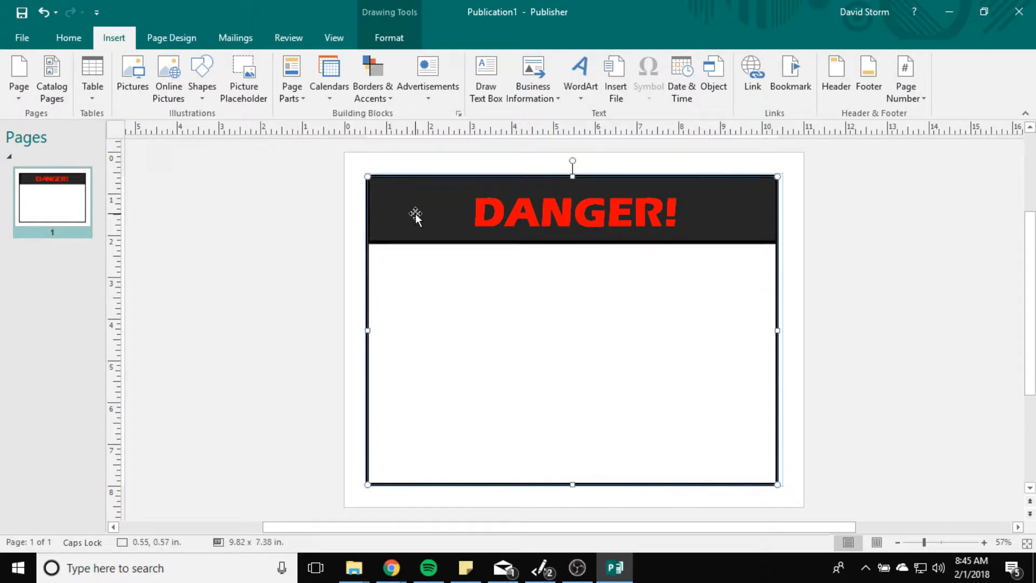
pyautogui.click(427, 242)
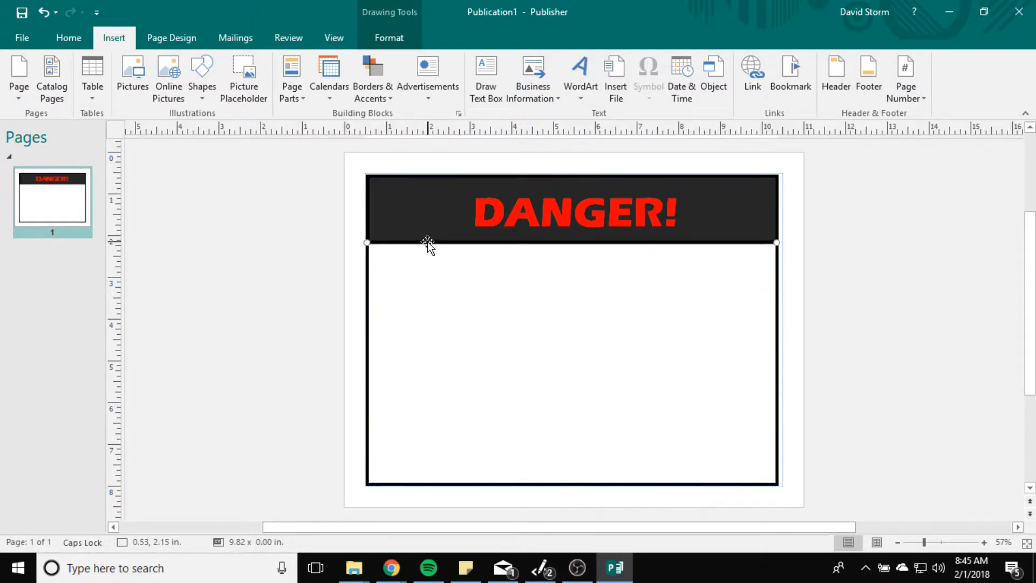
pyautogui.doubleClick(430, 227)
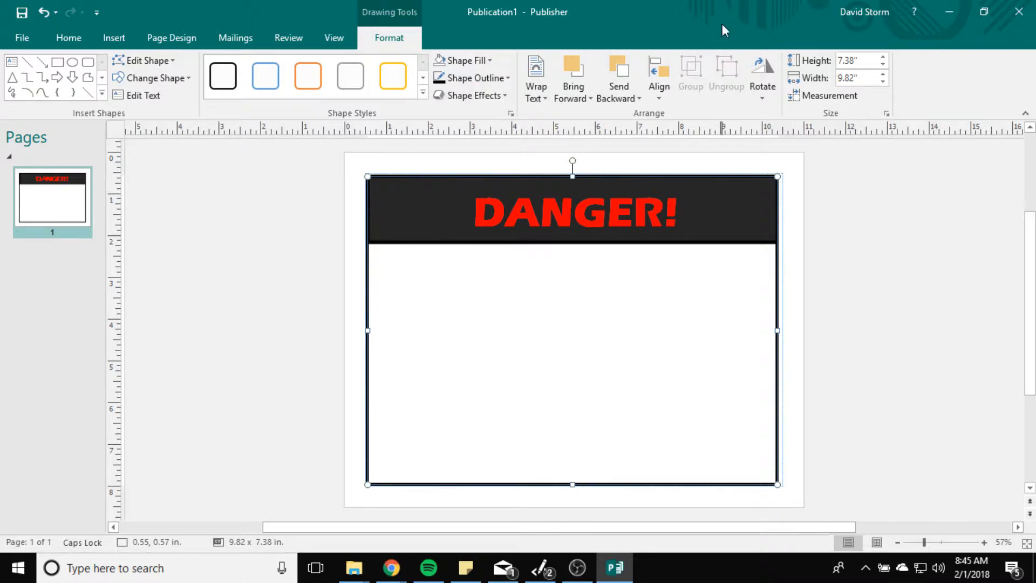
pyautogui.click(637, 98)
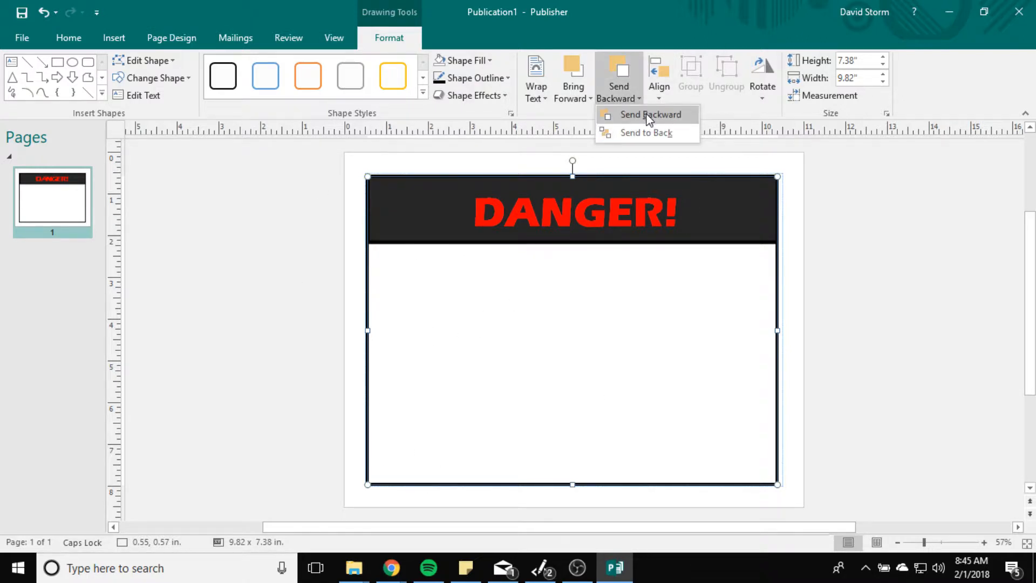
pyautogui.click(648, 132)
# - Try two lighter gray fills on the heading band and set it back to very dark gray
pyautogui.click(398, 226)
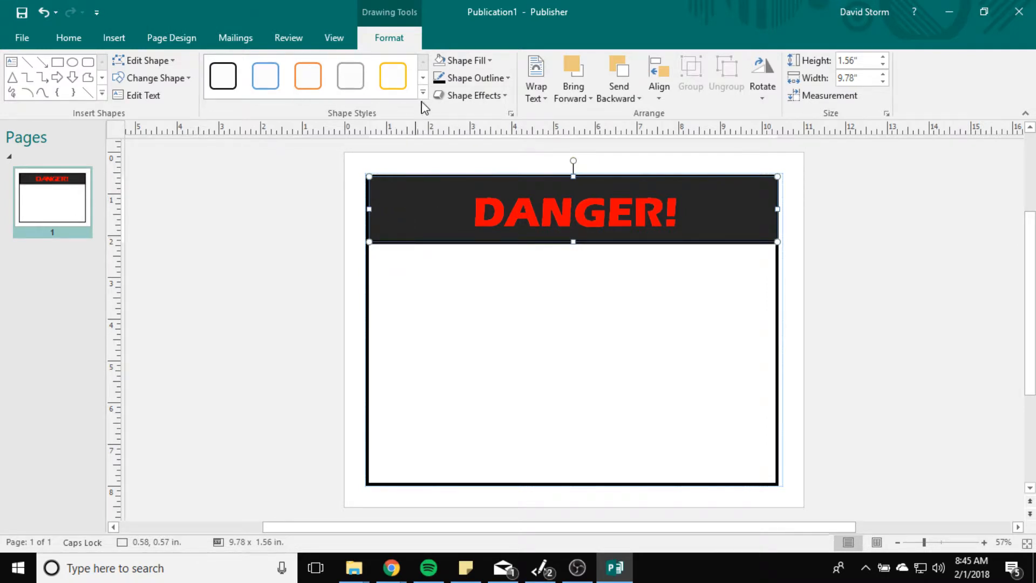
pyautogui.click(487, 61)
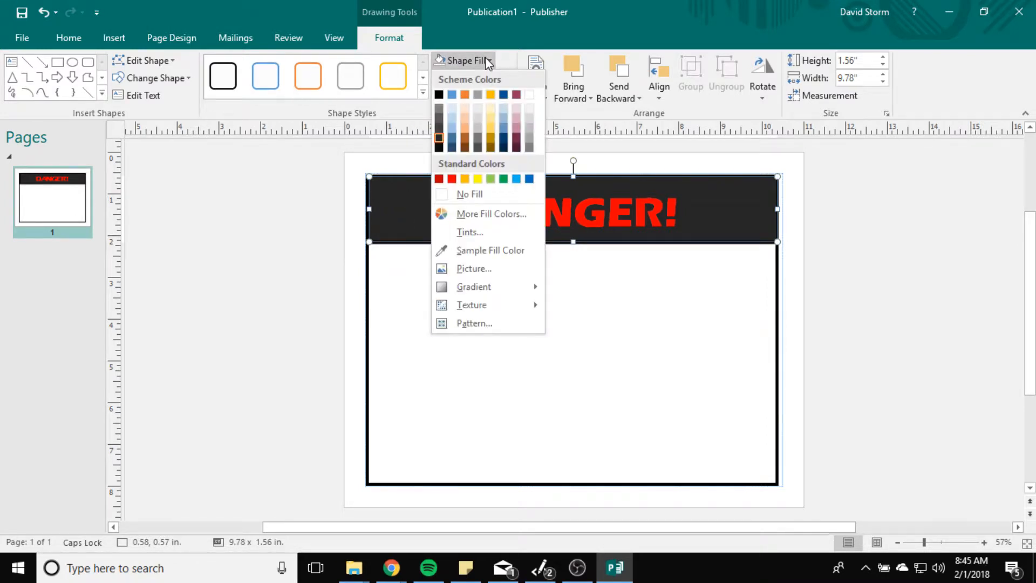
pyautogui.click(439, 105)
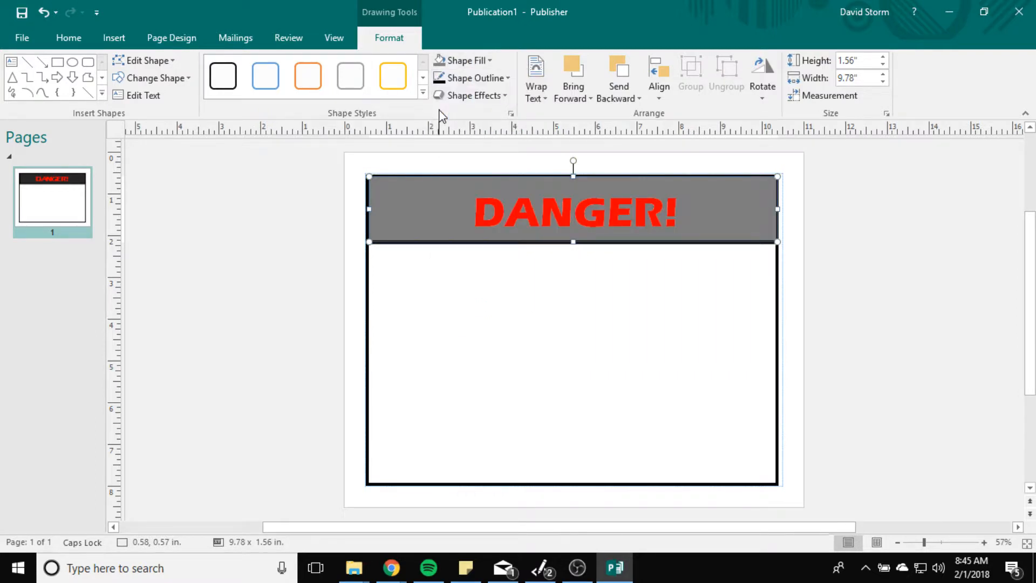
pyautogui.click(463, 61)
pyautogui.click(444, 127)
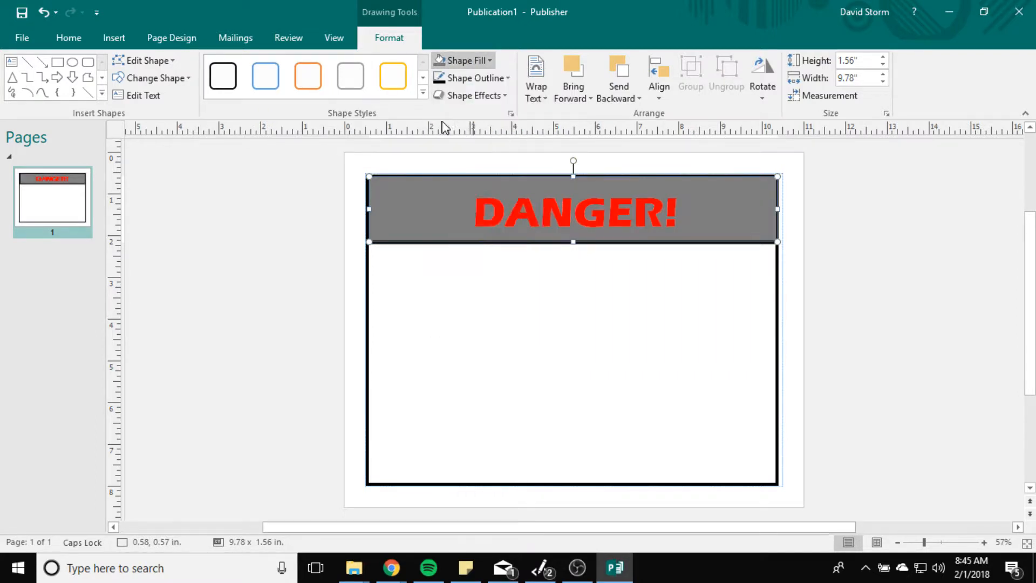
pyautogui.click(486, 62)
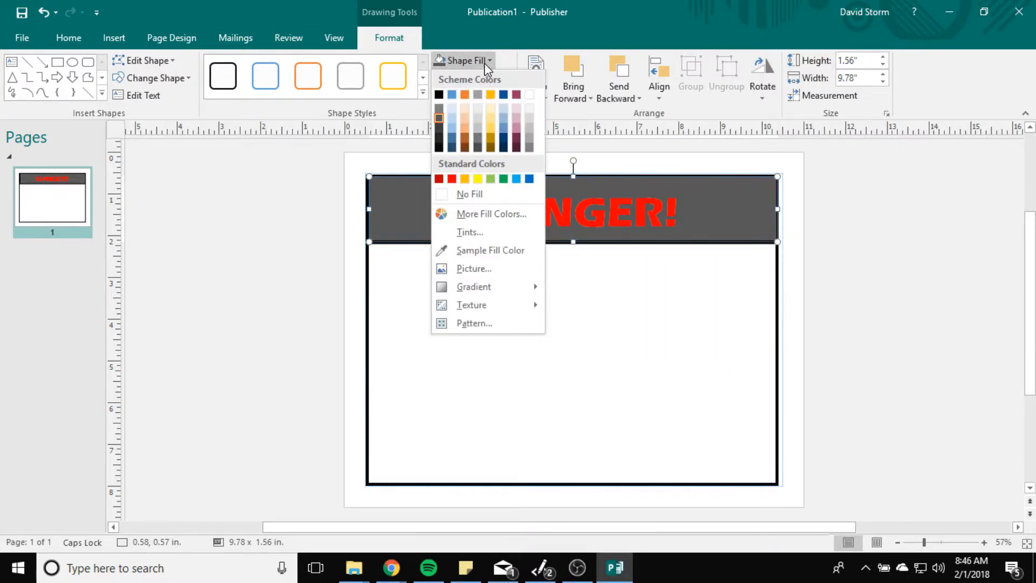
pyautogui.click(444, 138)
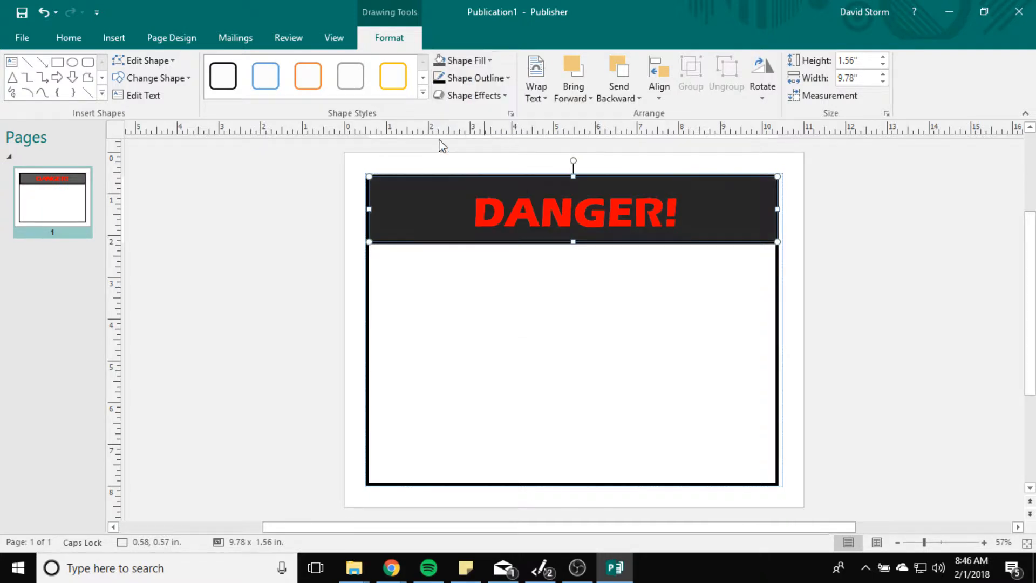
# - Recolor the DANGER! heading text with a custom lighter red of RGB 255, 45, 45
pyautogui.click(542, 208)
pyautogui.moveTo(463, 215); pyautogui.dragTo(678, 213)
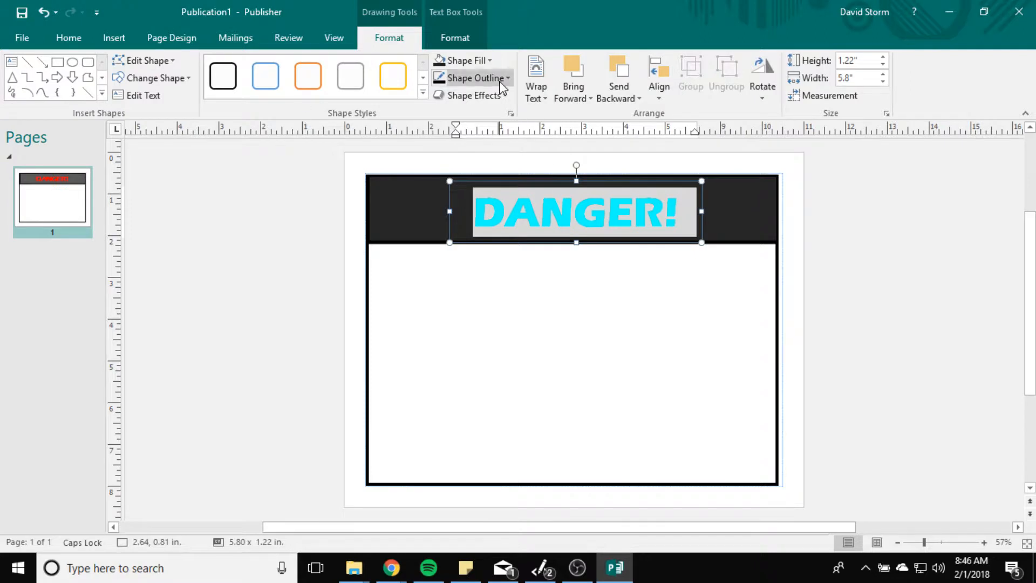
pyautogui.click(546, 206)
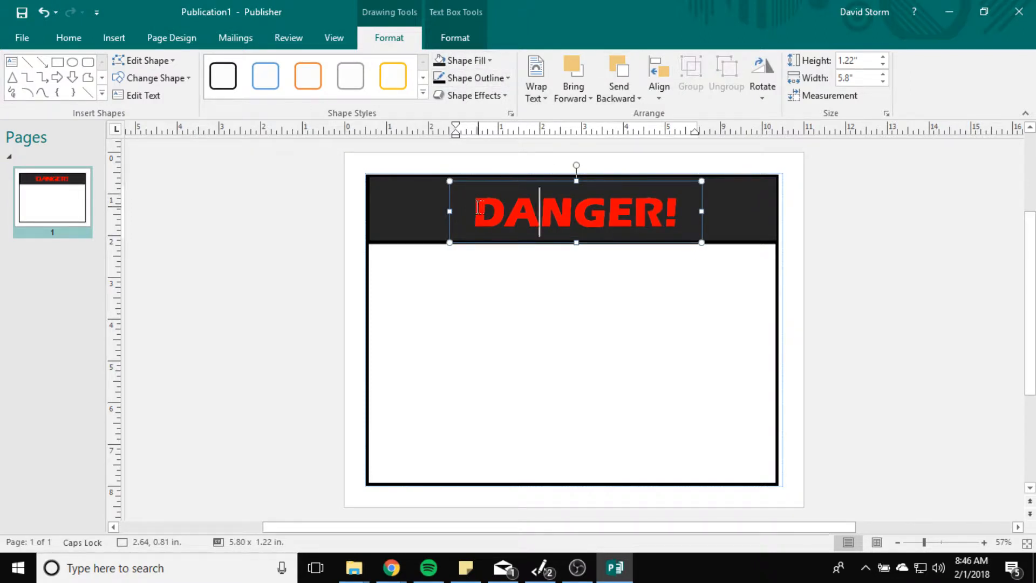
pyautogui.moveTo(478, 207); pyautogui.dragTo(689, 220)
pyautogui.click(449, 37)
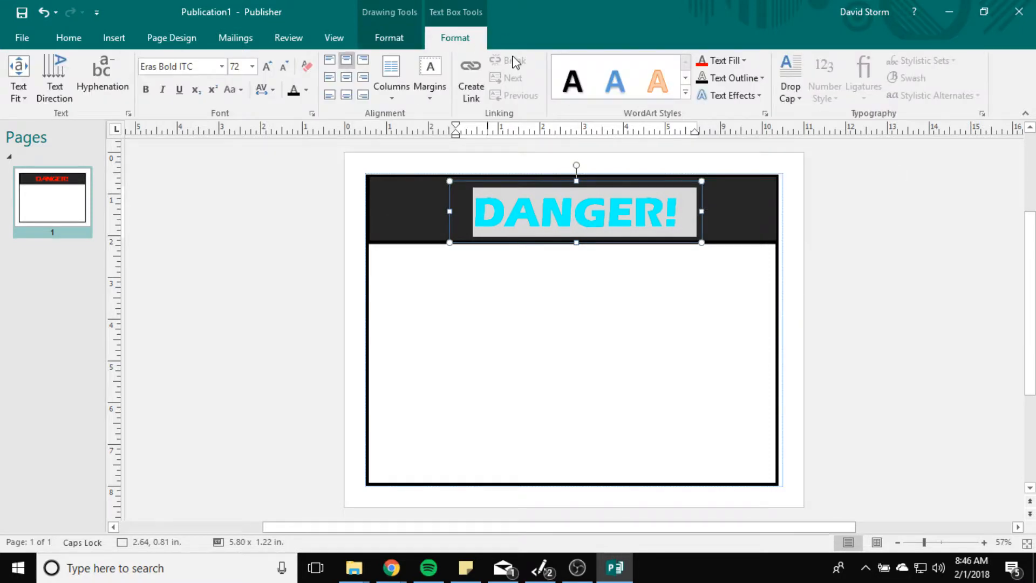
pyautogui.click(744, 61)
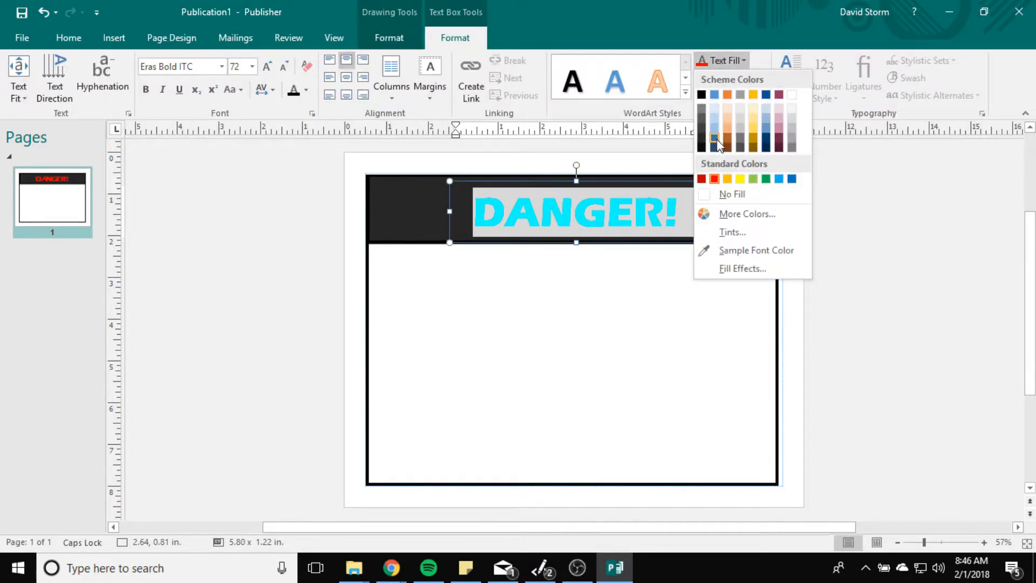
pyautogui.click(726, 214)
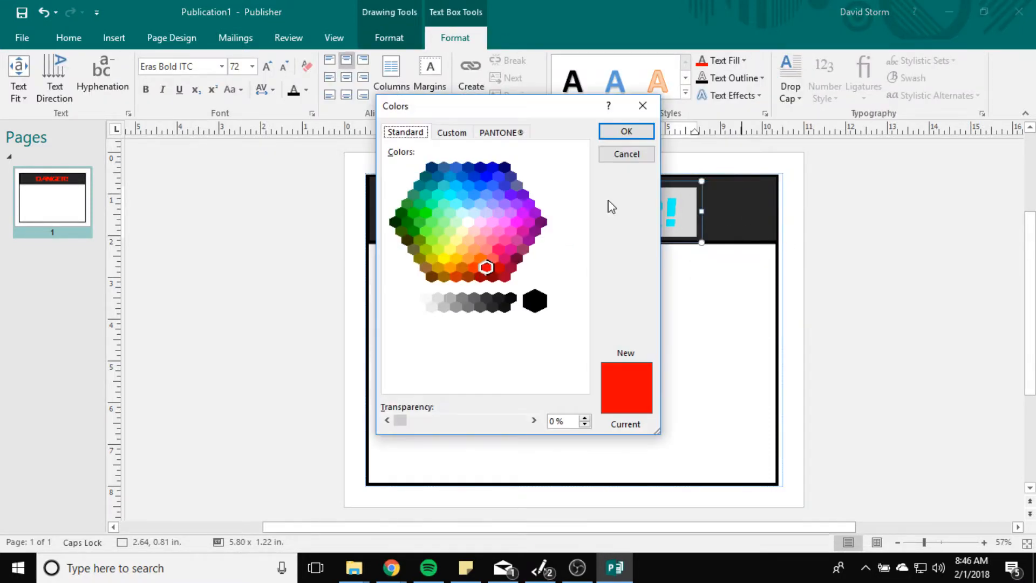
pyautogui.moveTo(484, 112); pyautogui.dragTo(281, 67)
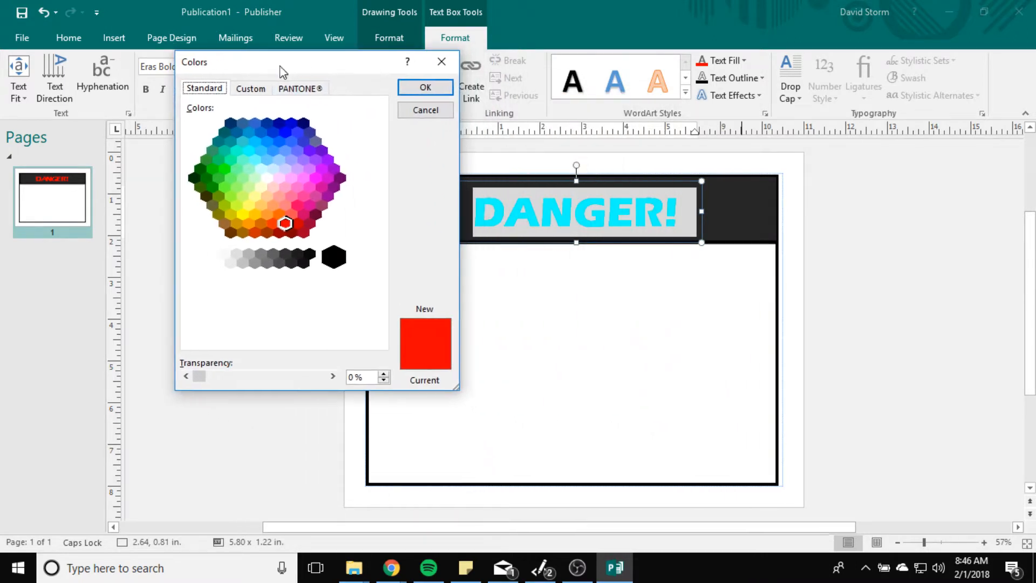
pyautogui.click(274, 222)
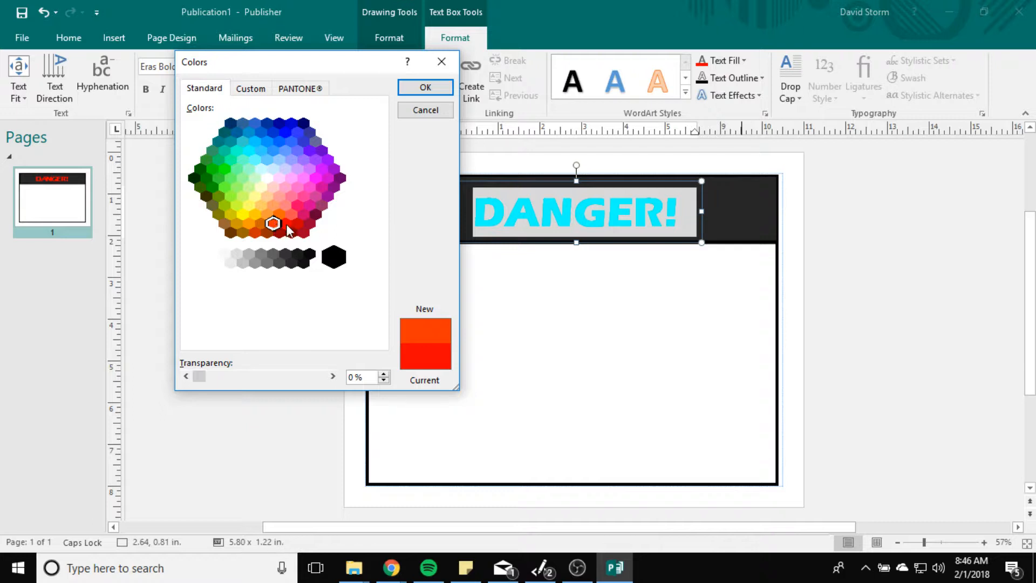
pyautogui.click(251, 89)
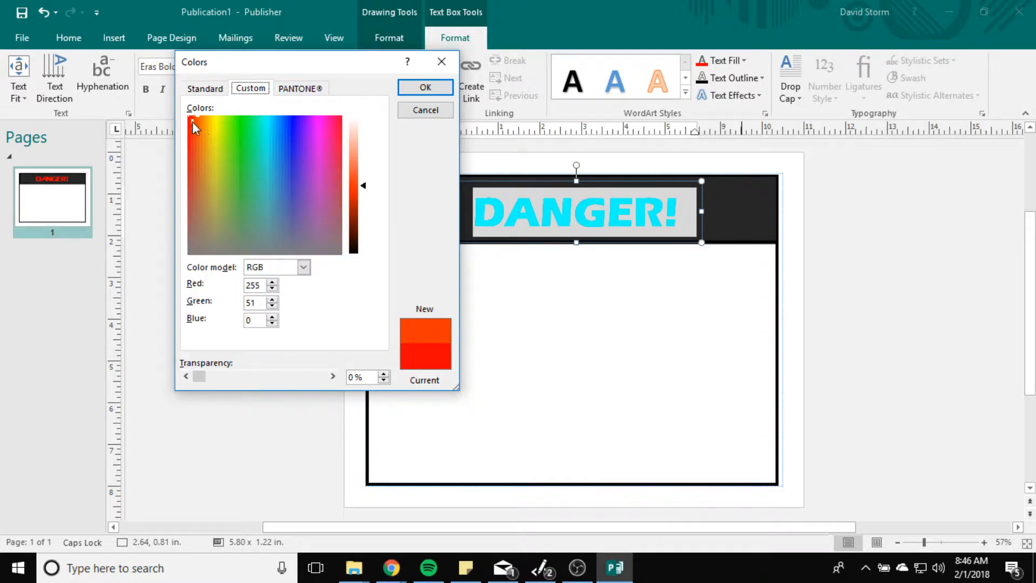
pyautogui.moveTo(193, 126); pyautogui.dragTo(180, 116)
pyautogui.moveTo(365, 184)
pyautogui.mouseDown()
pyautogui.moveTo(368, 168)
pyautogui.moveTo(363, 229)
pyautogui.moveTo(377, 174)
pyautogui.mouseUp()
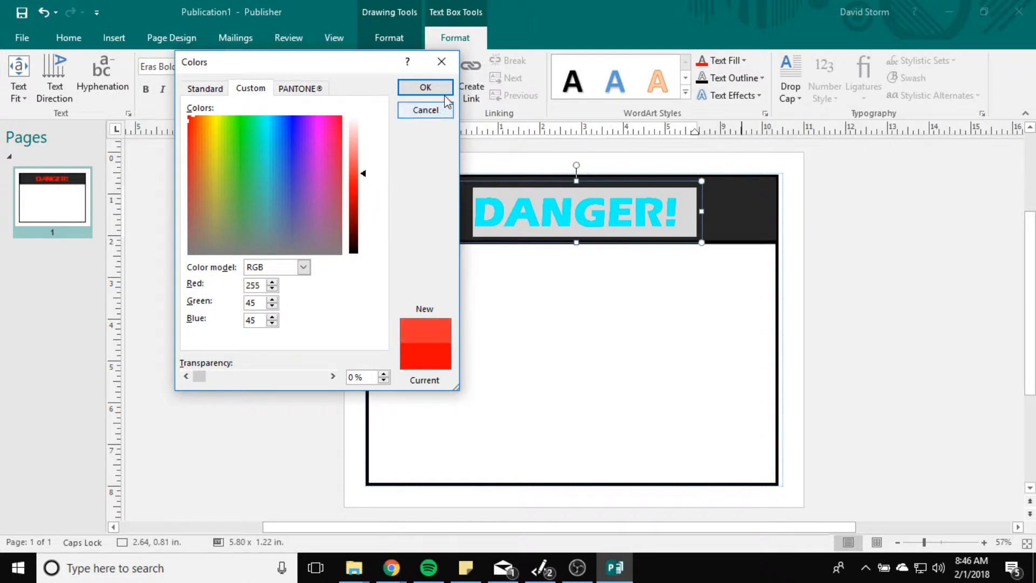
pyautogui.click(448, 92)
pyautogui.click(567, 412)
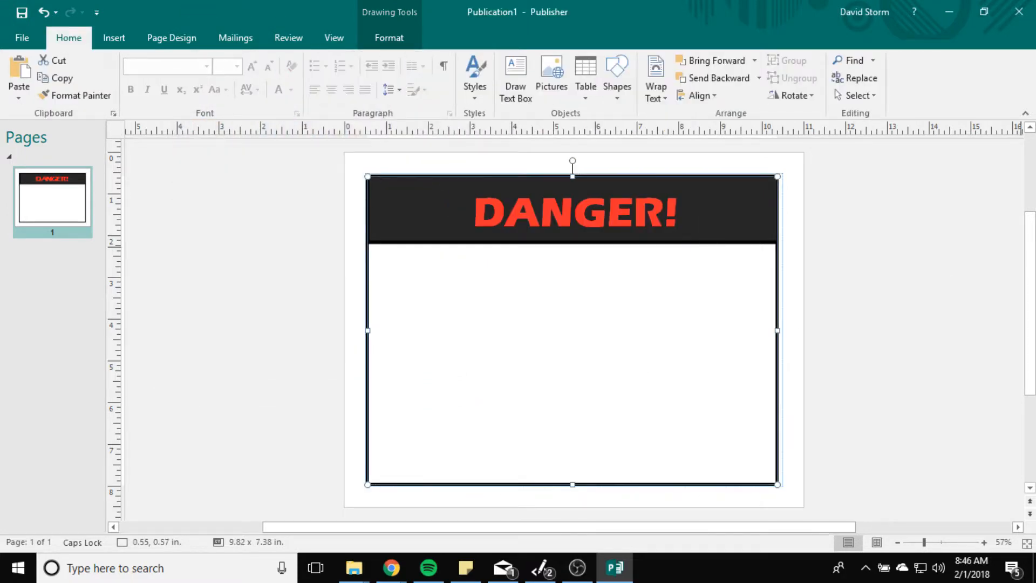
pyautogui.click(866, 331)
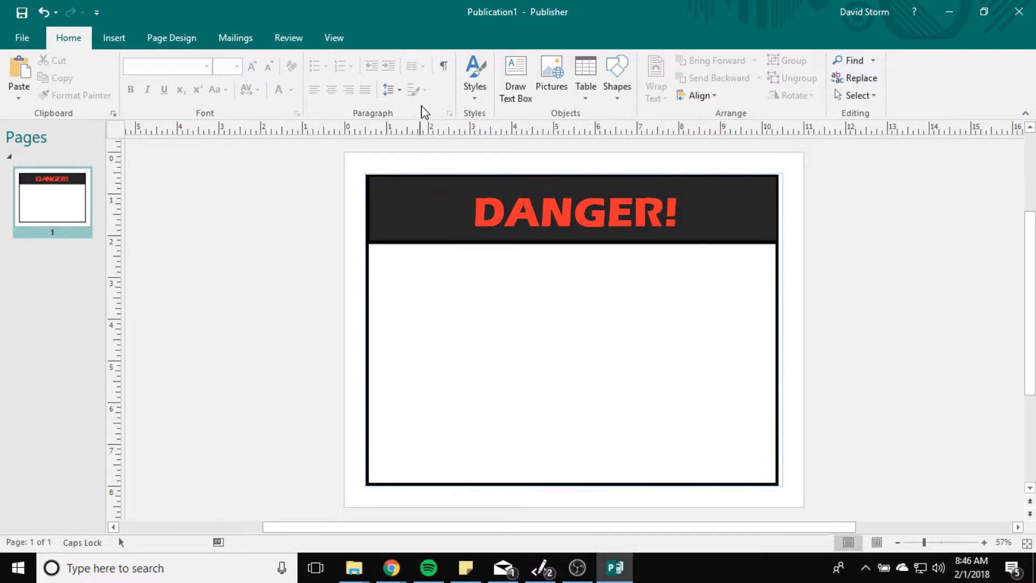
# - Draw a vertical line about 5.8 in long from the middle of the heading band's lower edge down to the bottom border
pyautogui.click(108, 37)
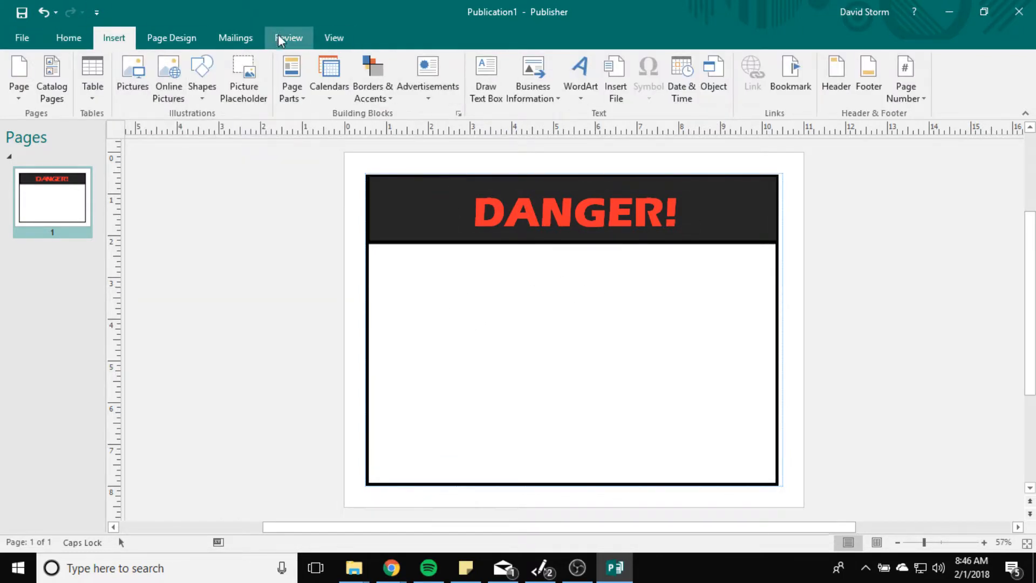
pyautogui.click(69, 37)
pyautogui.click(114, 38)
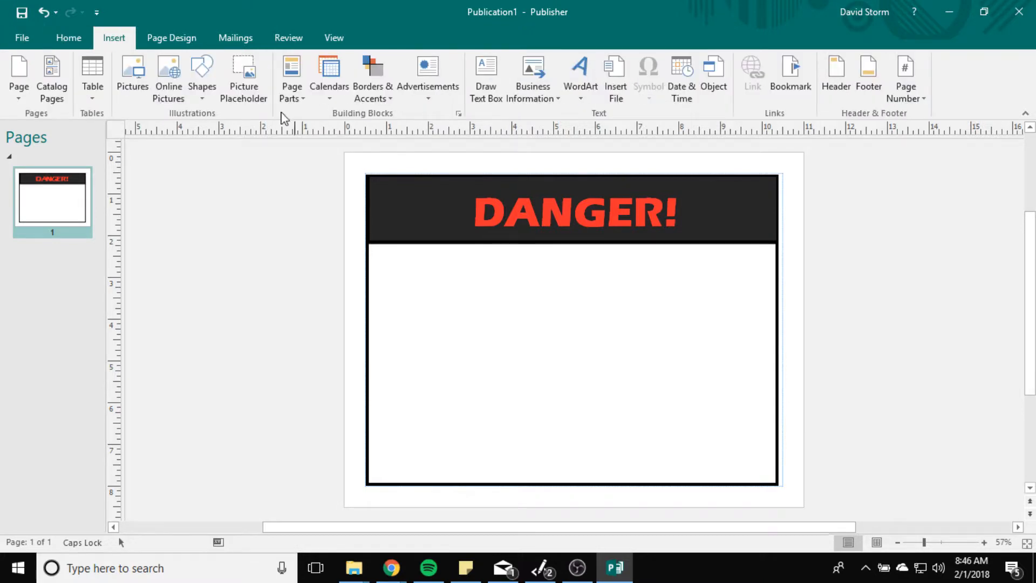
pyautogui.click(212, 103)
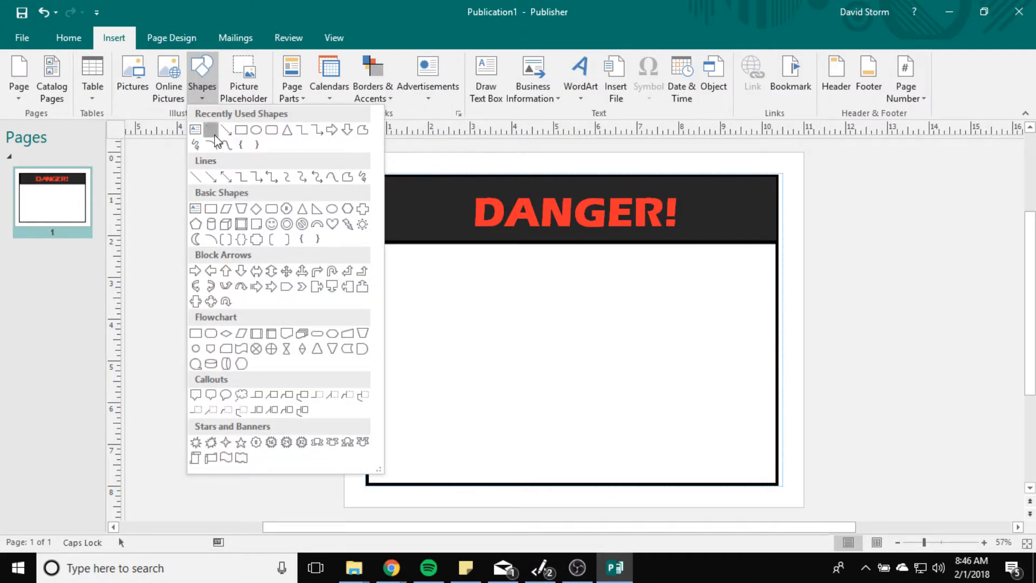
pyautogui.click(212, 139)
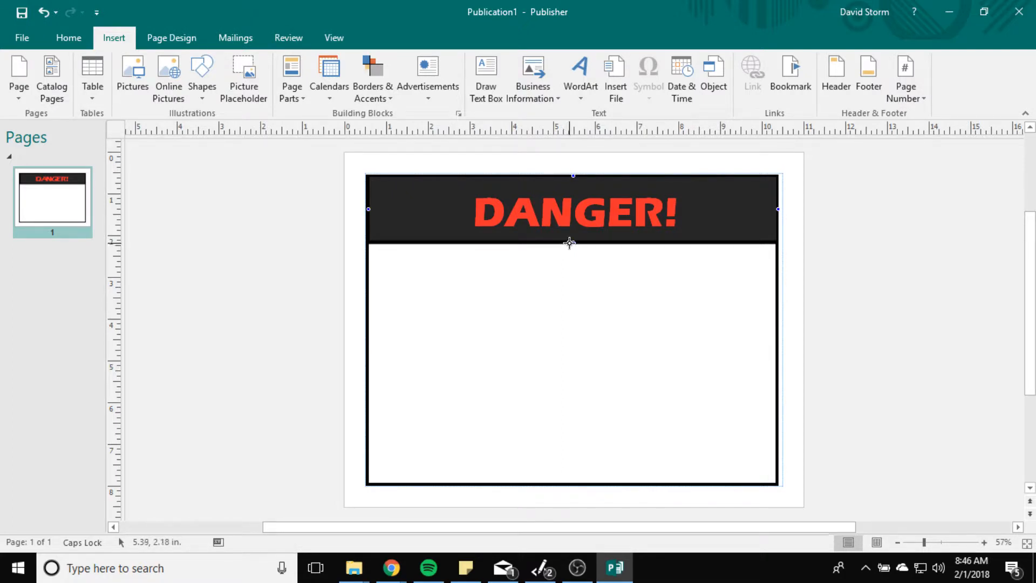
pyautogui.moveTo(573, 243)
pyautogui.mouseDown()
pyautogui.moveTo(583, 493)
pyautogui.moveTo(562, 475)
pyautogui.moveTo(574, 484)
pyautogui.moveTo(562, 446)
pyautogui.moveTo(594, 468)
pyautogui.moveTo(569, 500)
pyautogui.moveTo(573, 483)
pyautogui.mouseUp()
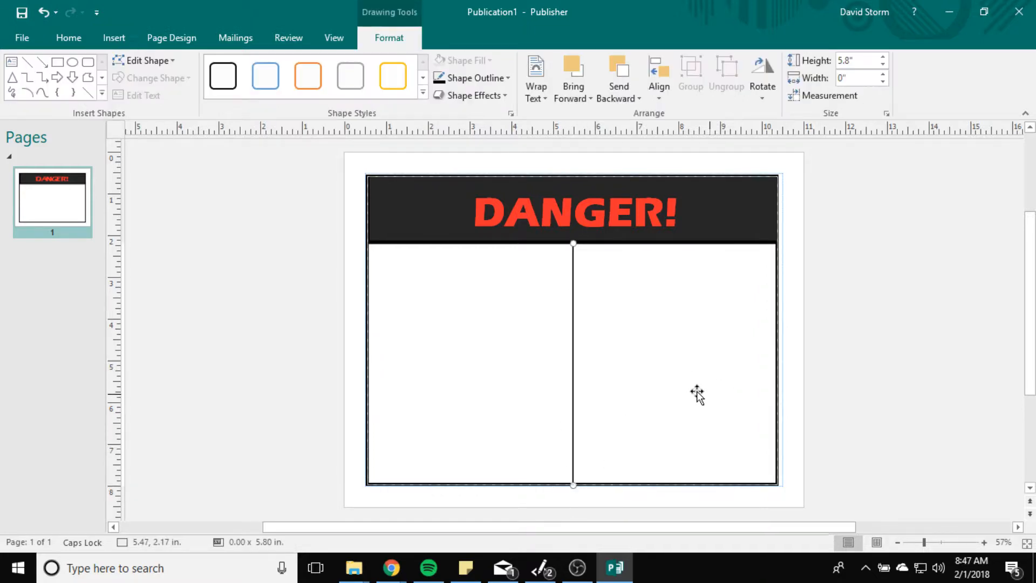
# - Set the vertical divider line's weight to 6 pt
pyautogui.click(594, 374)
pyautogui.click(572, 365)
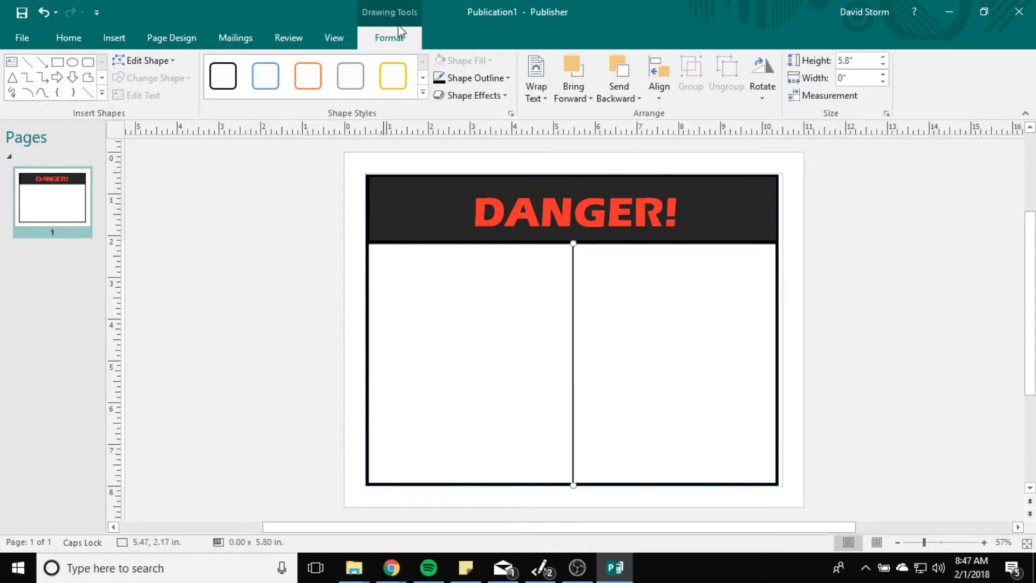
pyautogui.click(501, 80)
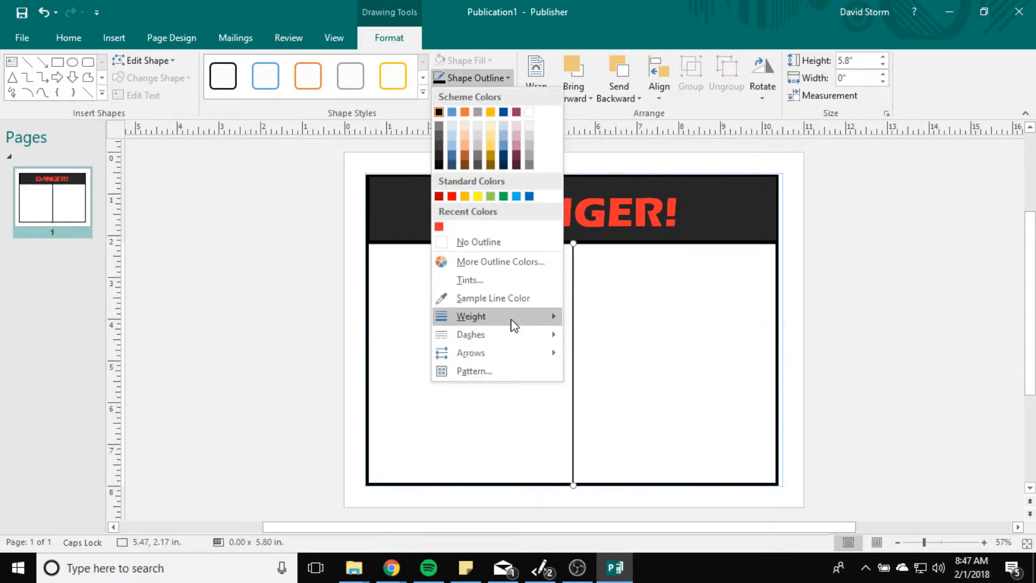
pyautogui.moveTo(513, 320)
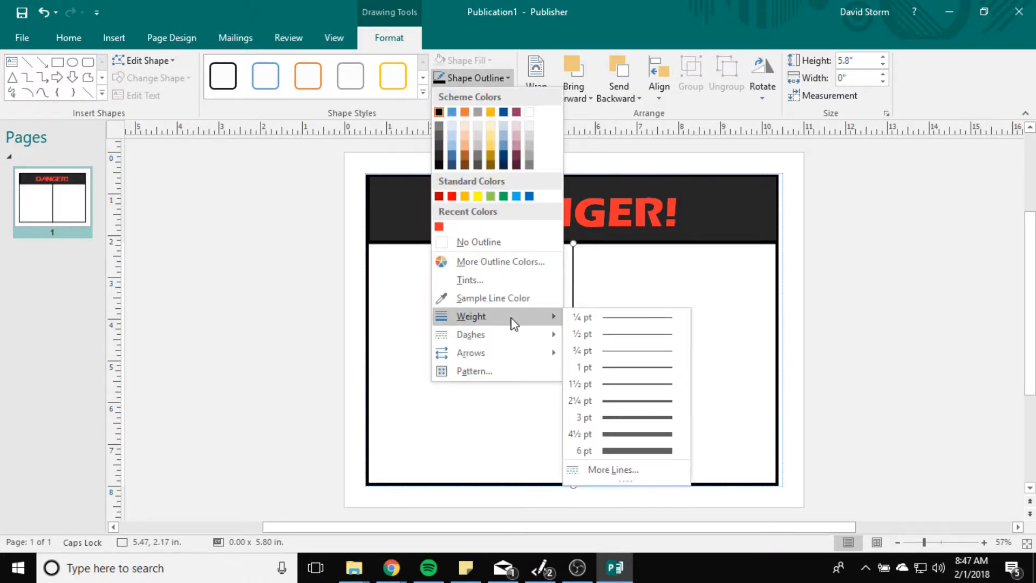
pyautogui.click(610, 450)
pyautogui.click(463, 367)
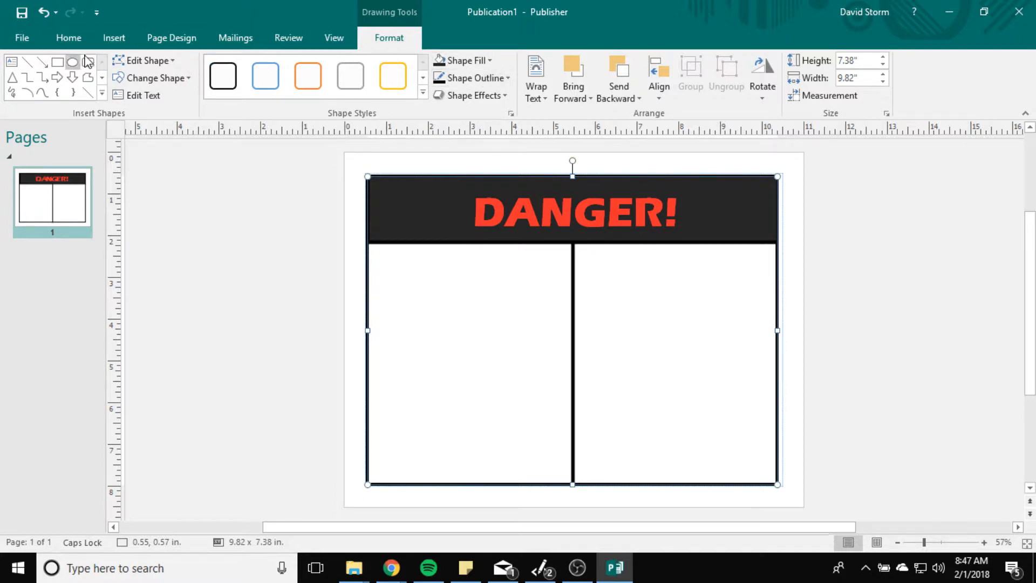
# - Draw a horizontal line about 4.89 in long from the vertical divider to the left border, roughly halfway down the divider
pyautogui.click(114, 39)
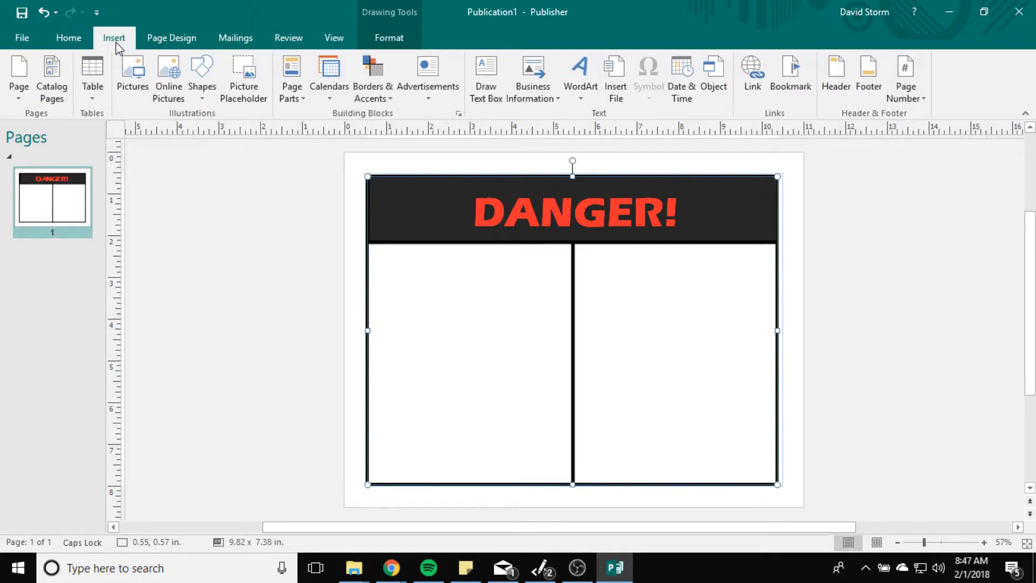
pyautogui.click(204, 94)
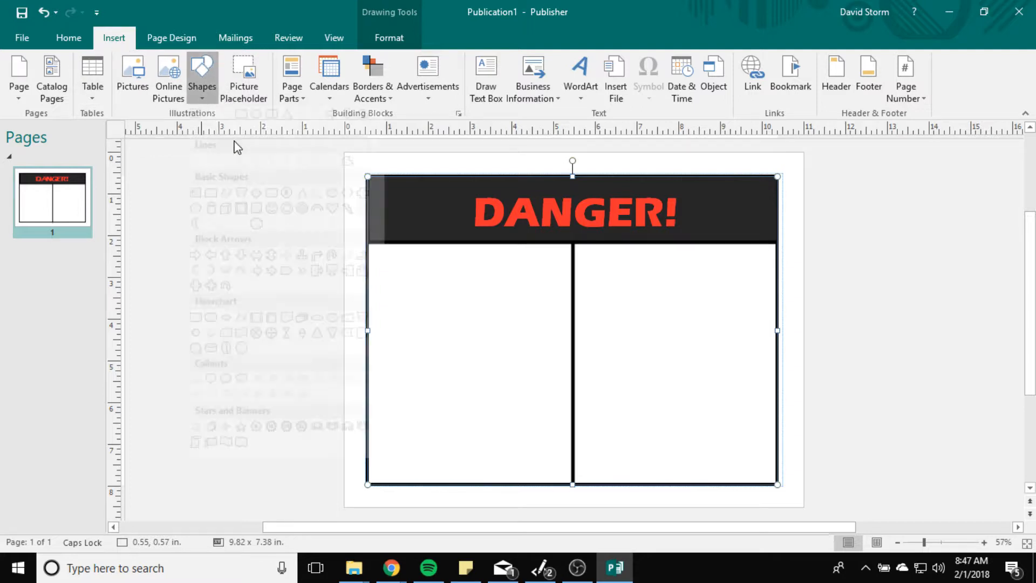
pyautogui.click(212, 131)
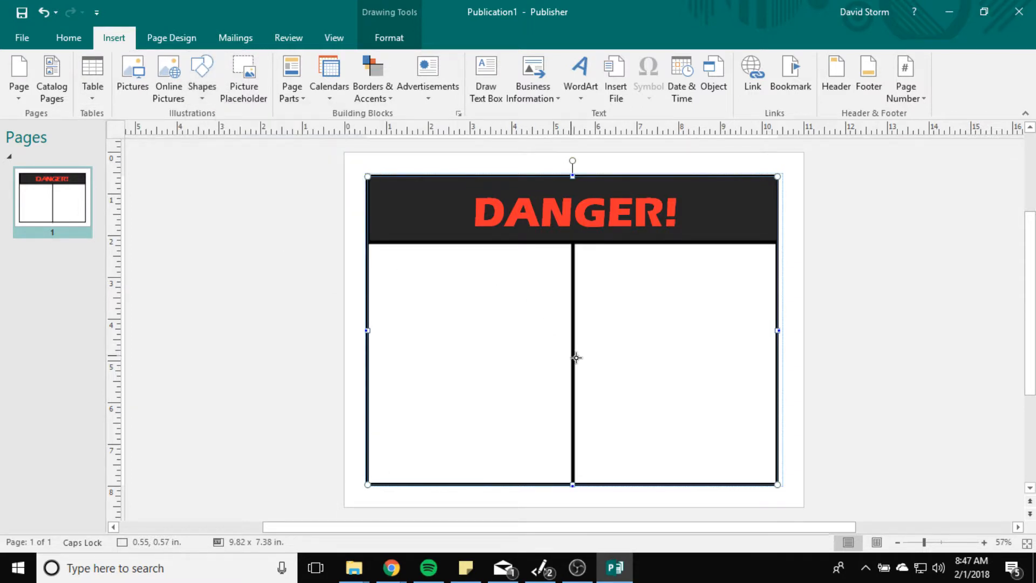
pyautogui.moveTo(573, 358); pyautogui.dragTo(285, 334)
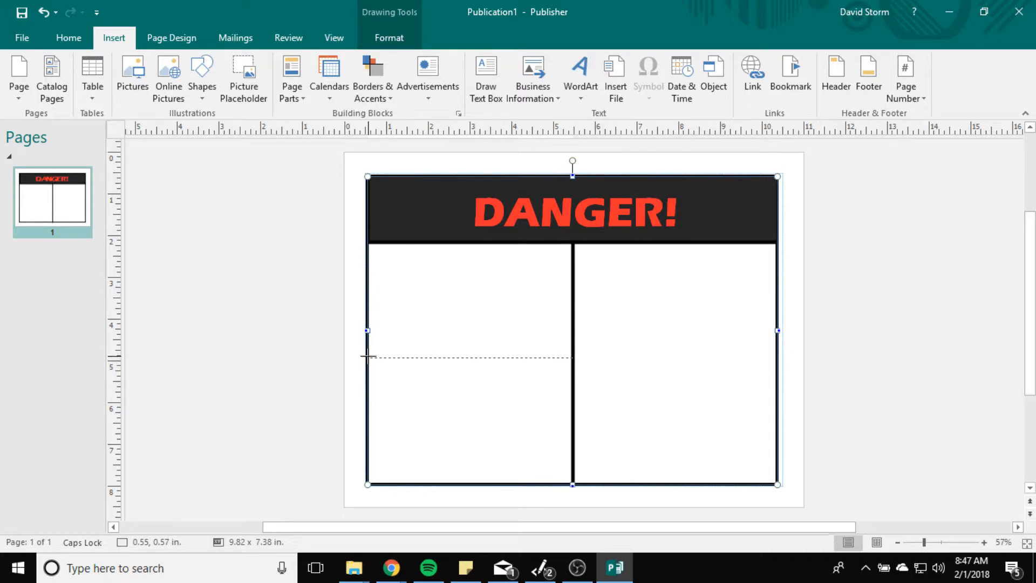
pyautogui.moveTo(369, 356); pyautogui.dragTo(368, 358)
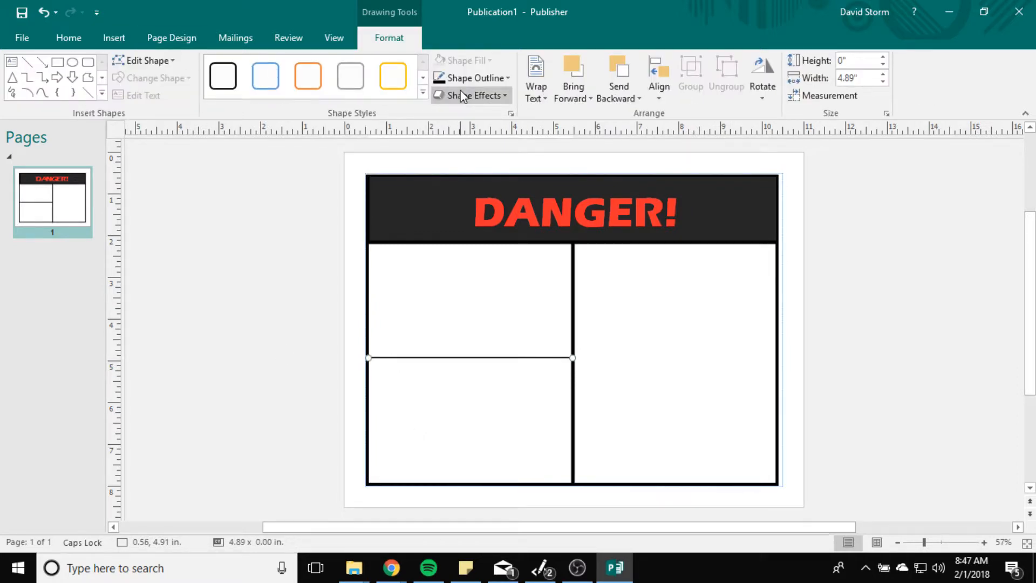
# - Set the horizontal divider line's weight to 6 pt
pyautogui.click(470, 78)
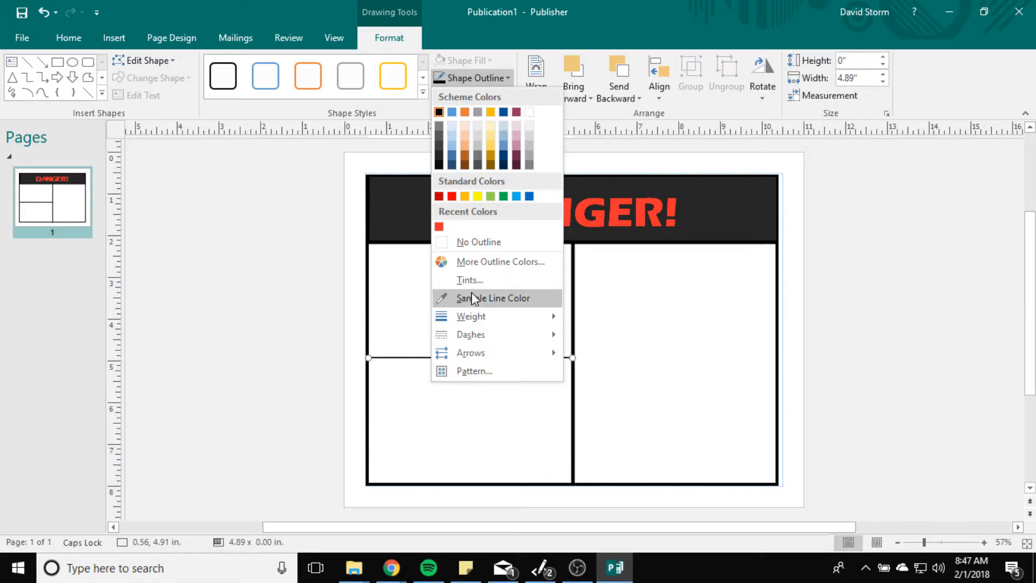
pyautogui.moveTo(539, 316)
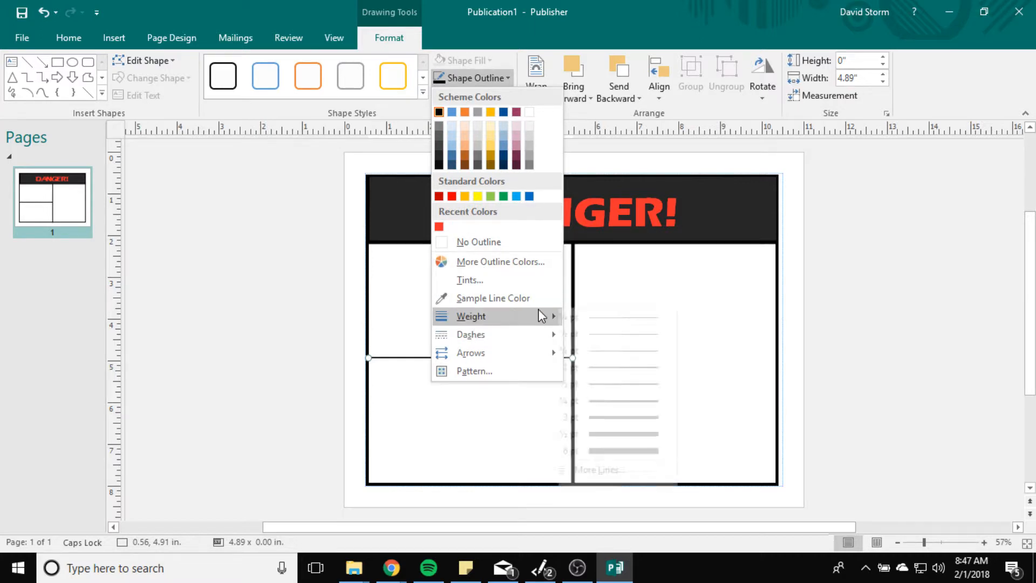
pyautogui.click(617, 451)
pyautogui.click(647, 379)
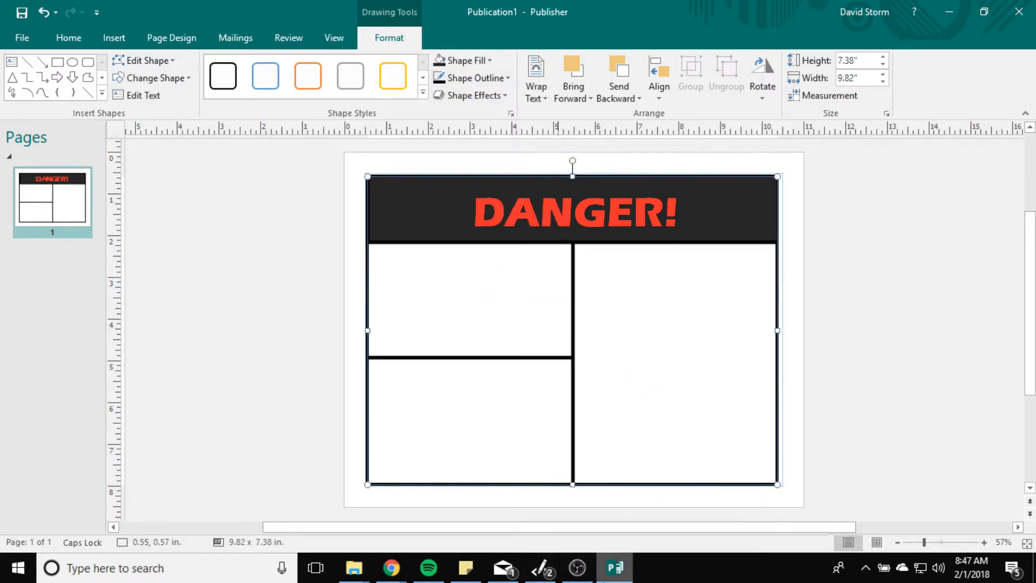
pyautogui.click(593, 577)
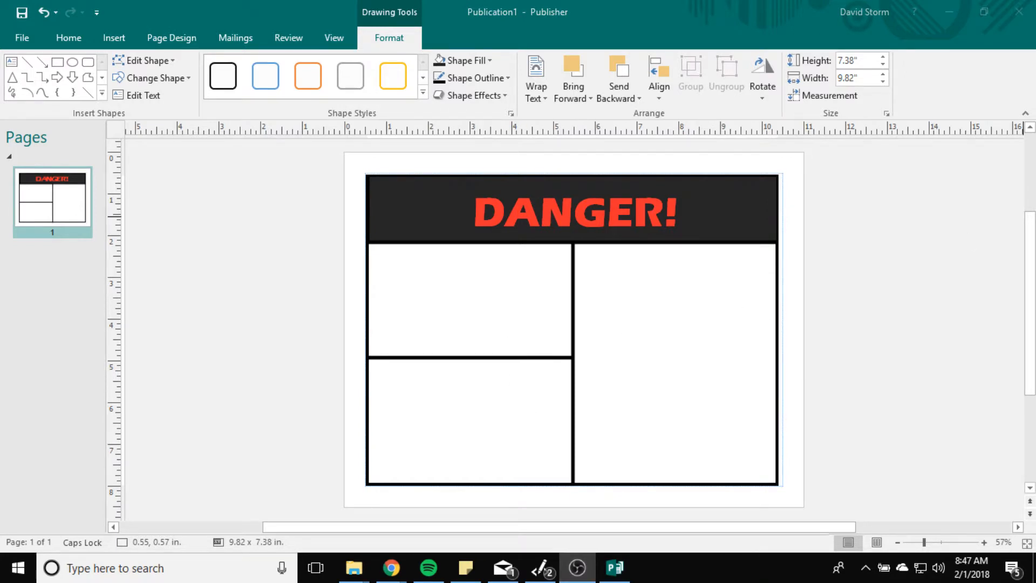
pyautogui.hotkey('alt', 'Tab')
pyautogui.click(833, 422)
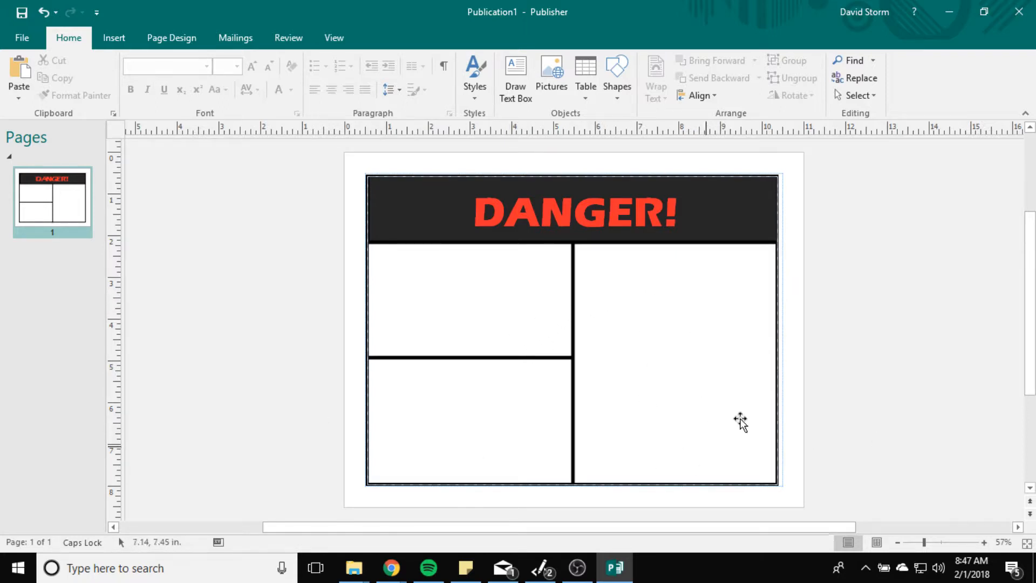
pyautogui.click(425, 287)
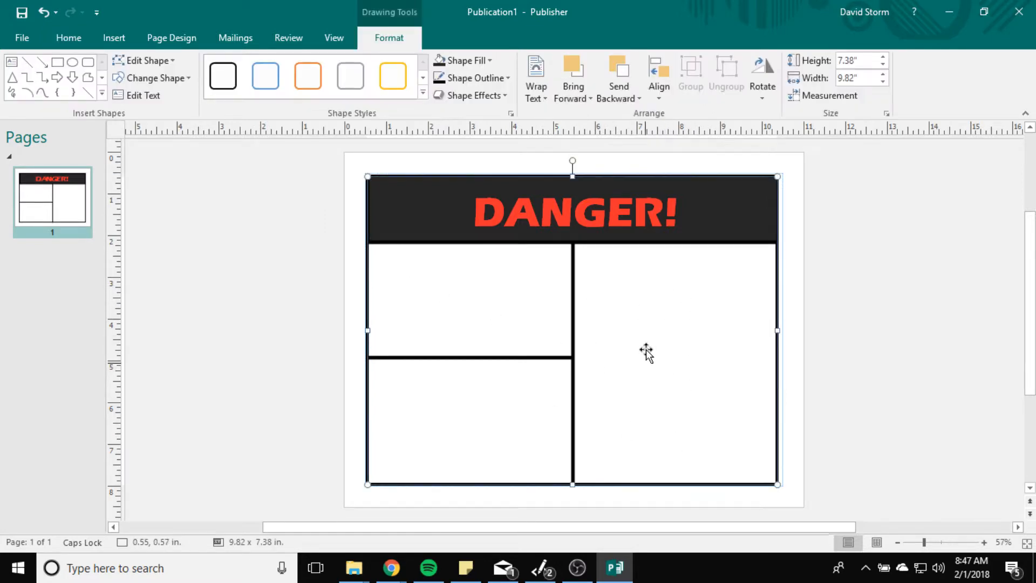
# - Switch to Chrome and run a Google search for "warning sign icons" in a new tab
pyautogui.click(391, 568)
pyautogui.click(593, 502)
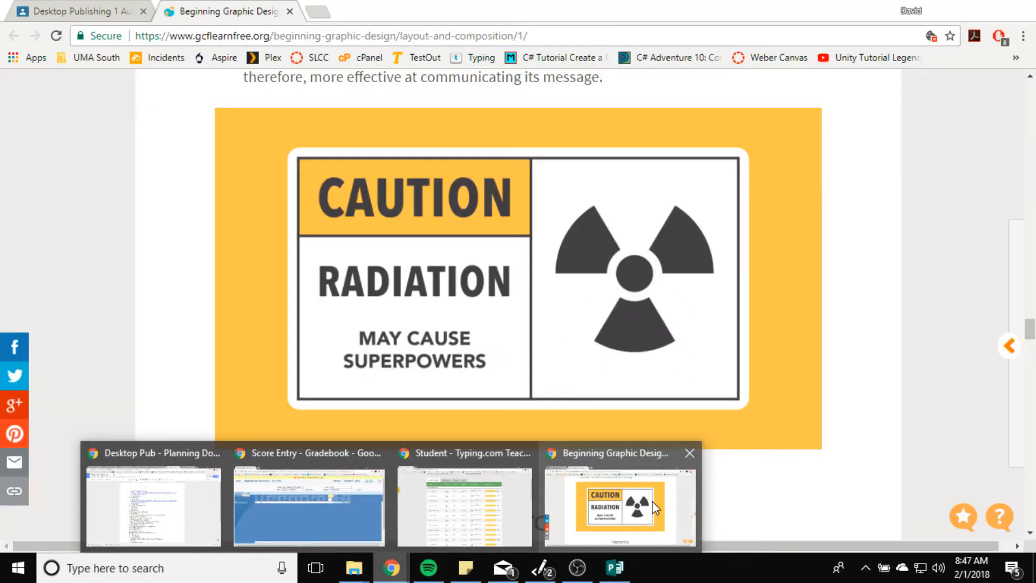
pyautogui.click(318, 14)
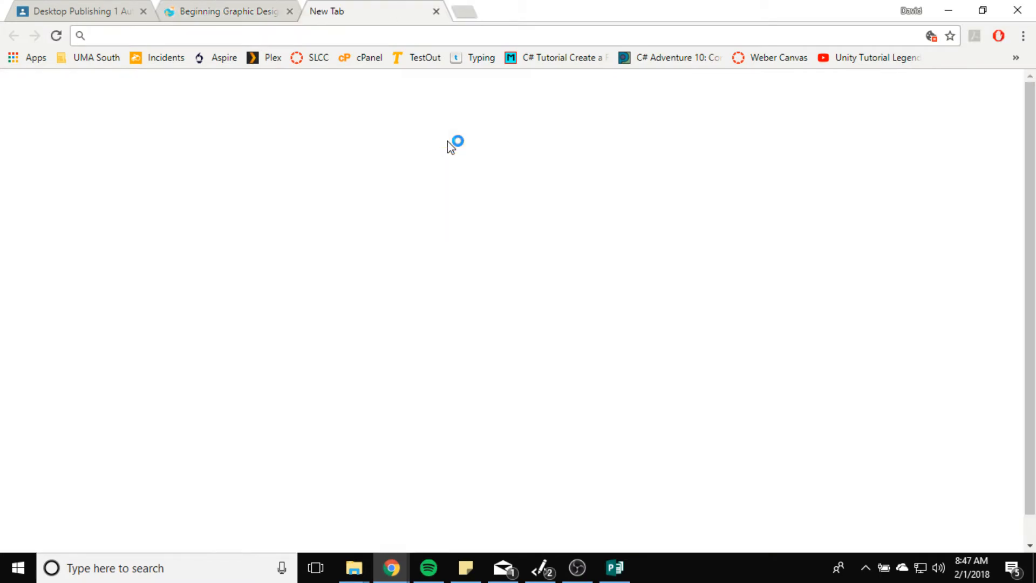
pyautogui.write('WAR')
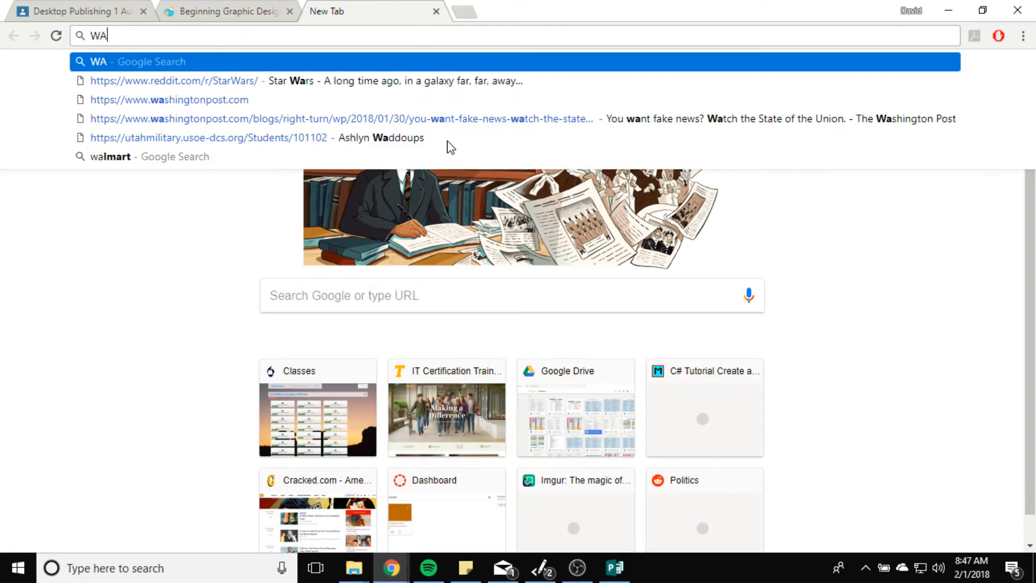
pyautogui.press('BackSpace')
pyautogui.press('BackSpace')
pyautogui.press('BackSpace')
pyautogui.write('w')
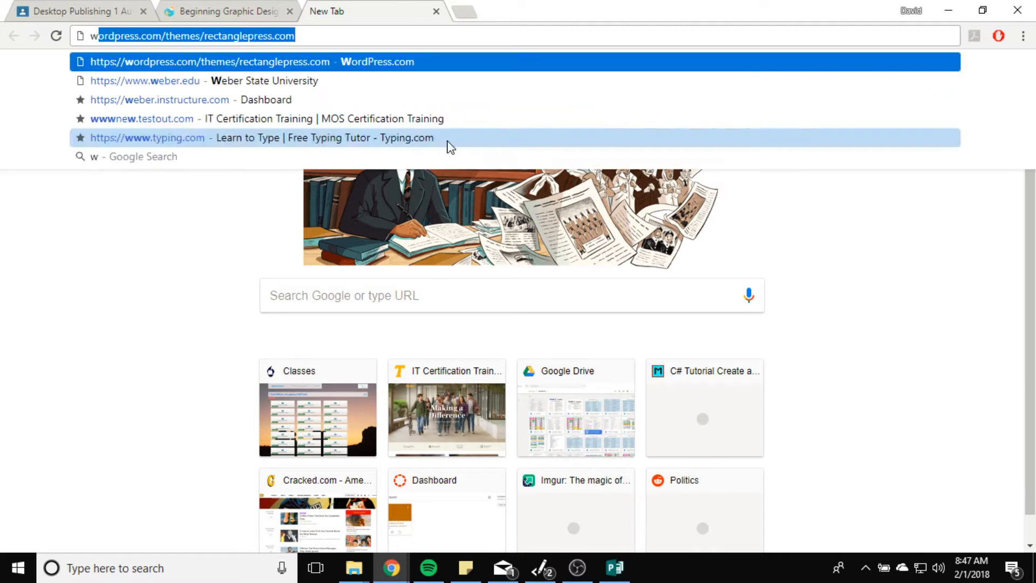
pyautogui.write('arning sign icons')
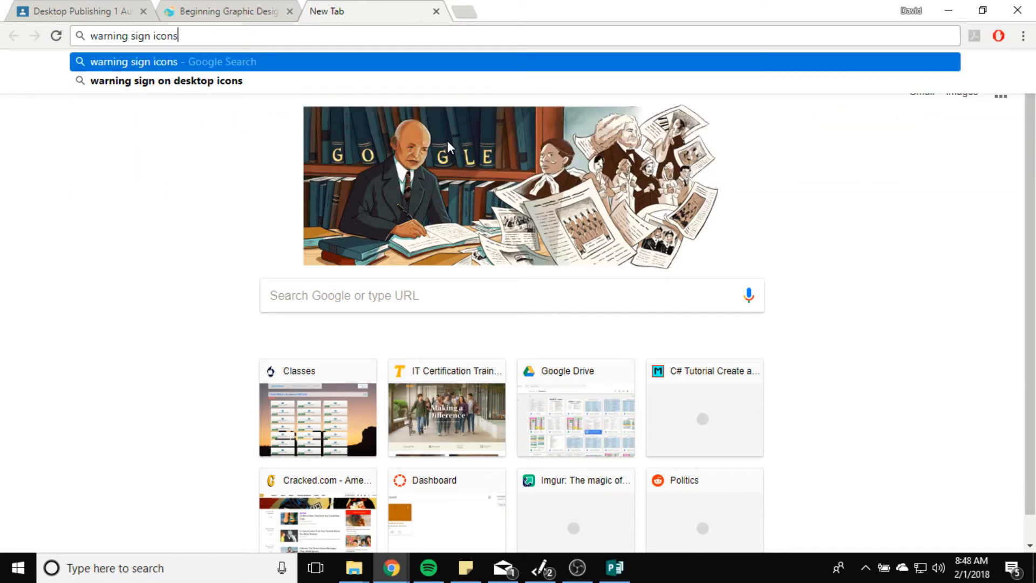
pyautogui.press('Return')
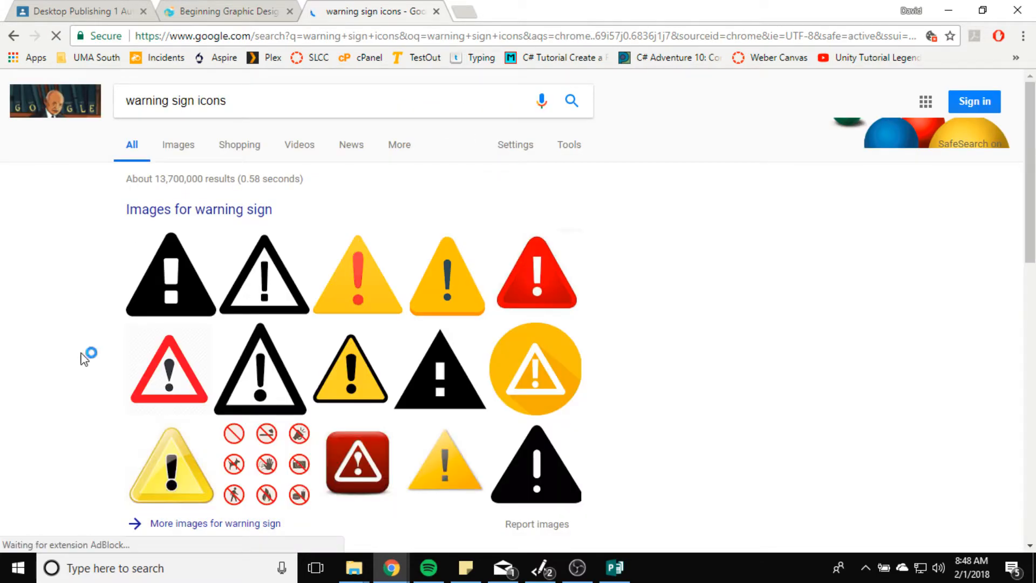
# - Look through the image results for the warning sign icons and preview the orange explosion hazard triangle
pyautogui.scroll(-1, 516, 366)
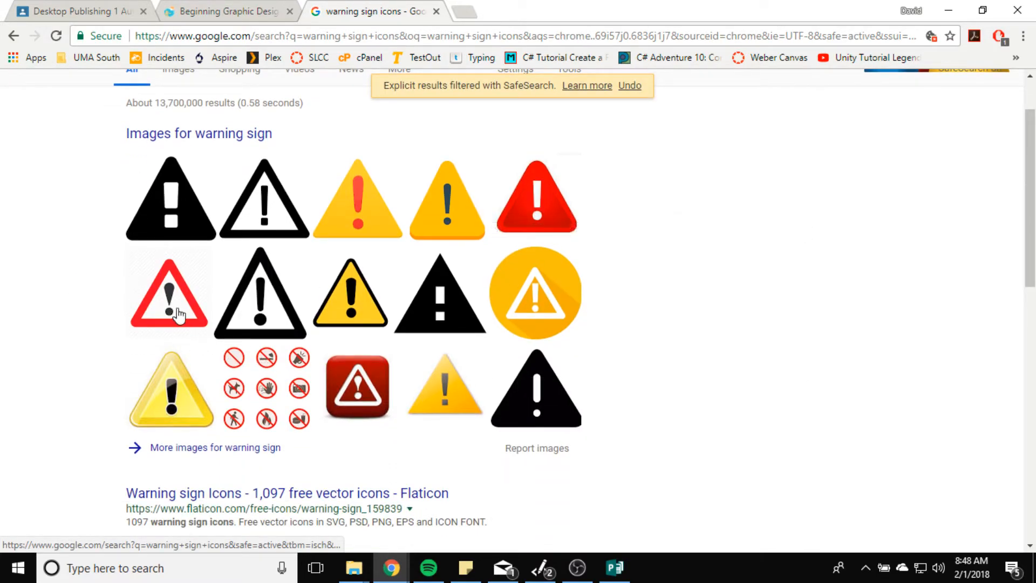
pyautogui.scroll(-2, 174, 300)
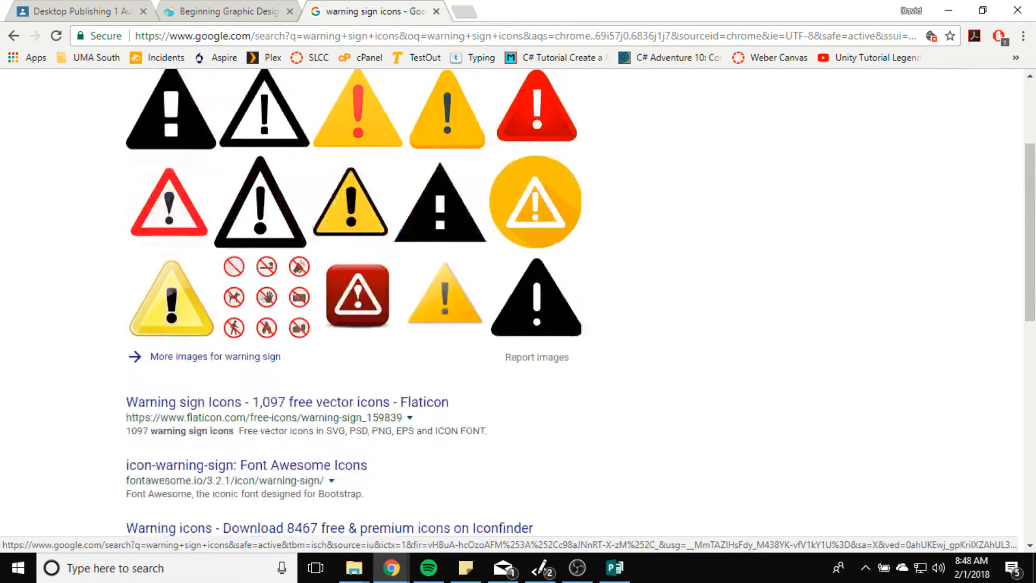
pyautogui.scroll(2, 183, 216)
pyautogui.click(201, 134)
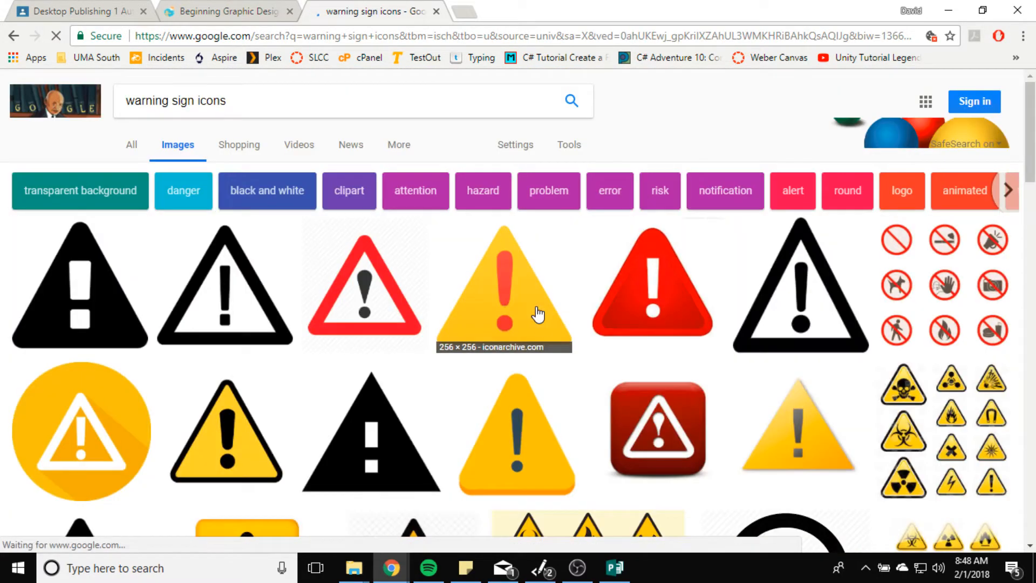
pyautogui.scroll(-5, 534, 312)
pyautogui.scroll(-2, 541, 326)
pyautogui.scroll(2, 412, 407)
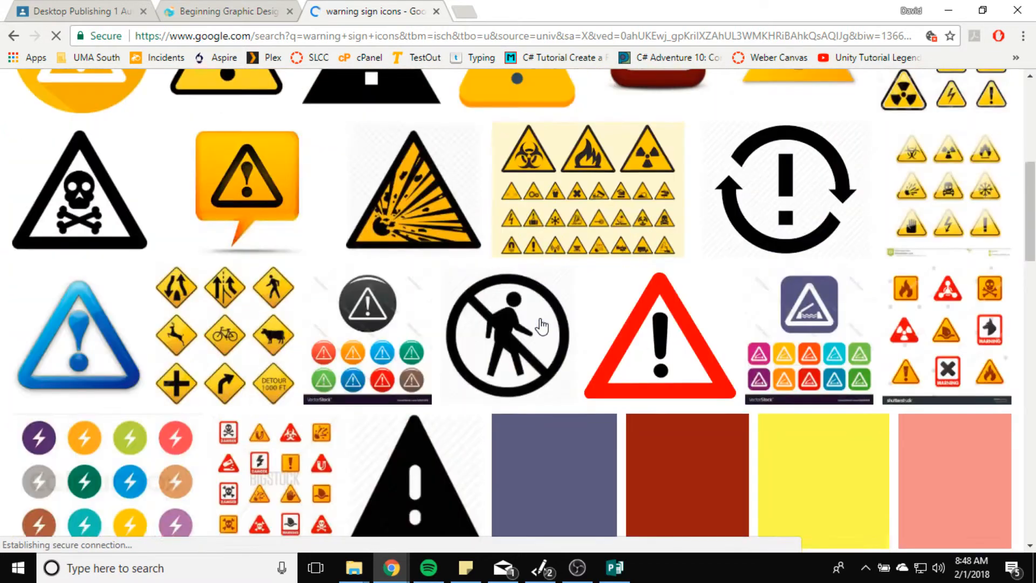
pyautogui.click(433, 222)
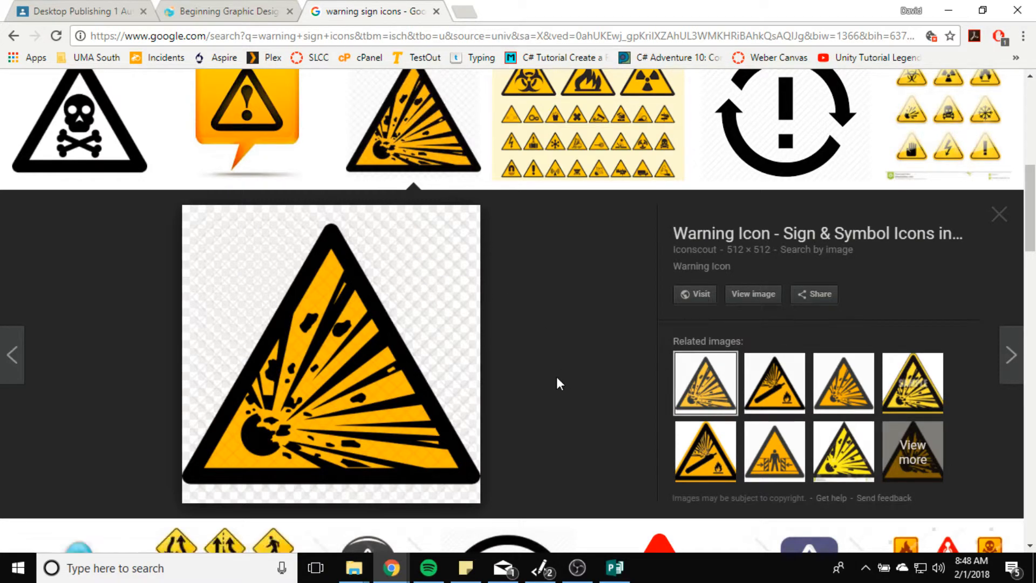
# - Browse more of the warning icon images, and refine the image search to "warning sign icons transparent"
pyautogui.scroll(4, 556, 376)
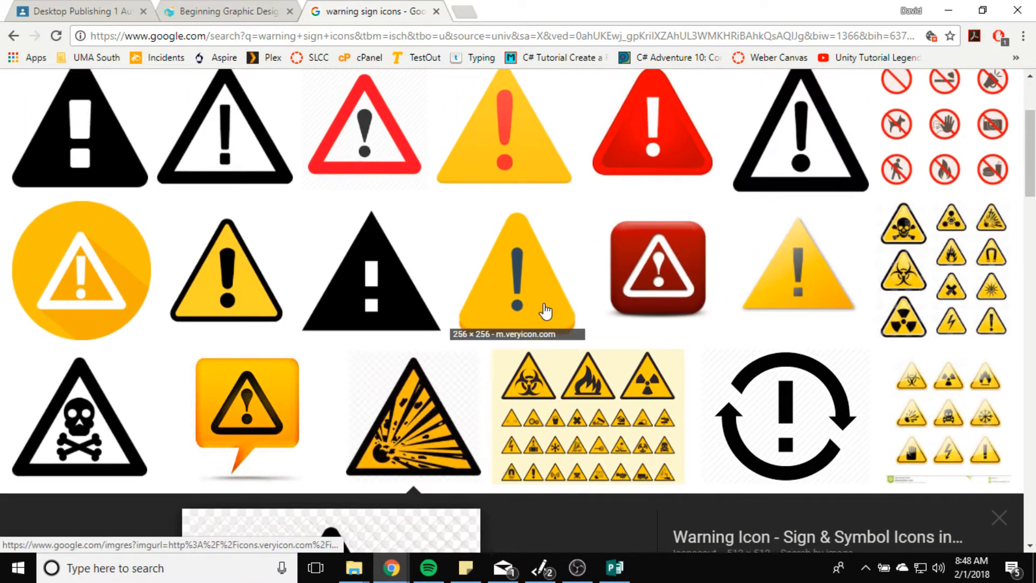
pyautogui.scroll(1, 545, 346)
pyautogui.scroll(-8, 378, 388)
pyautogui.scroll(-10, 428, 409)
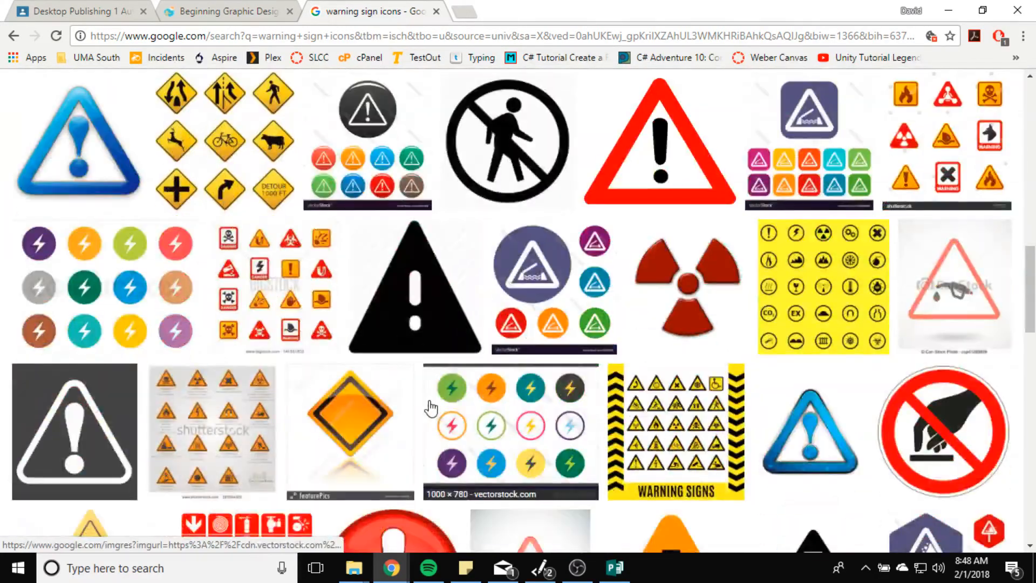
pyautogui.scroll(-5, 431, 409)
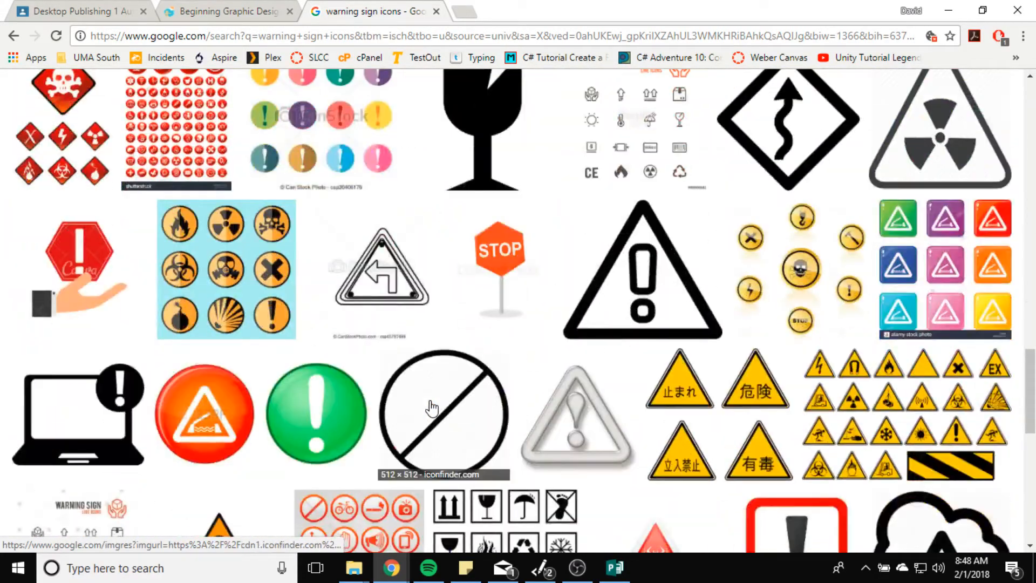
pyautogui.scroll(20, 432, 408)
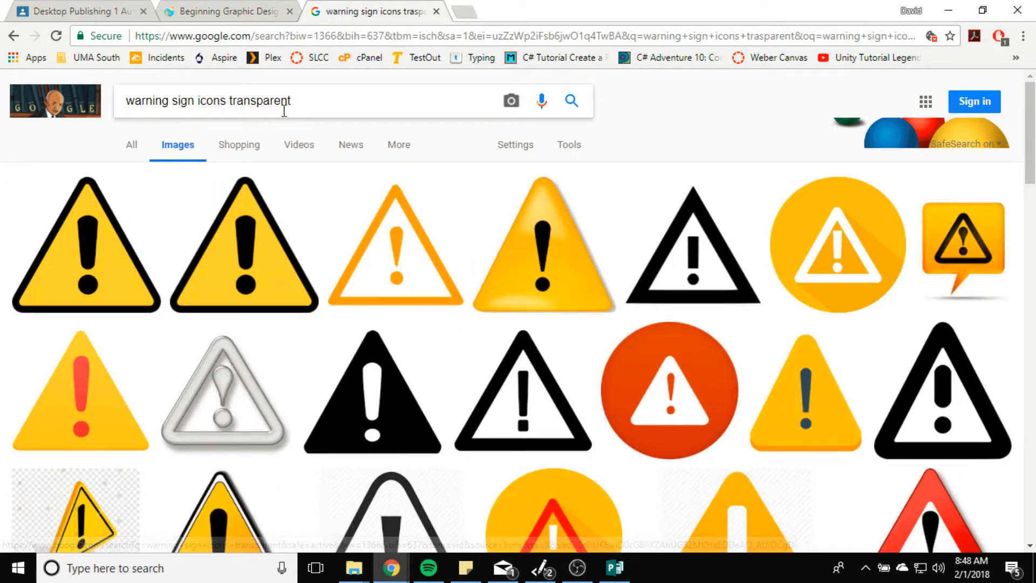
# - Preview the yellow exclamation triangle and examine the other transparent icon results for a suitable hazard symbol
pyautogui.click(219, 292)
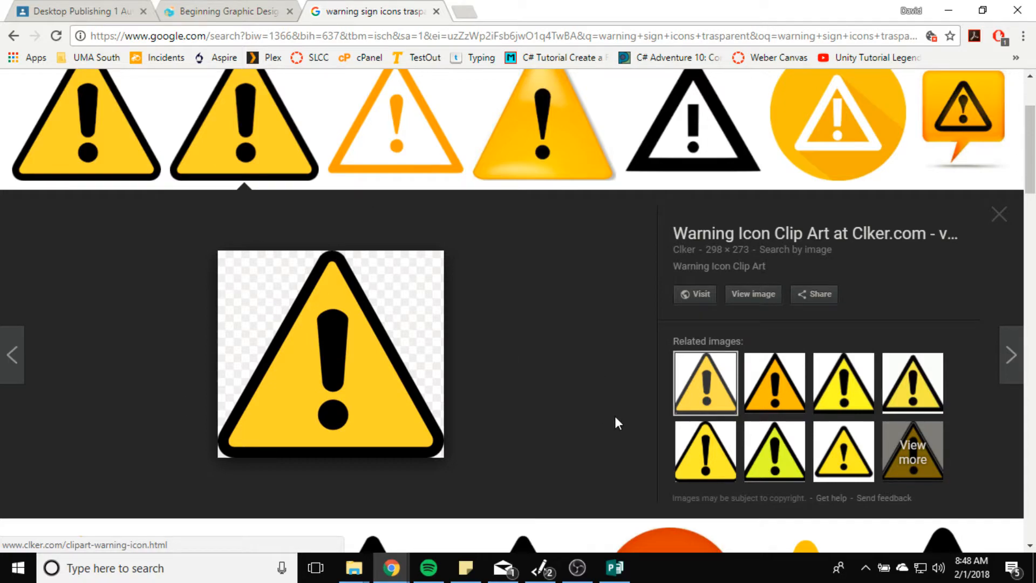
pyautogui.scroll(2, 616, 417)
pyautogui.scroll(-6, 618, 421)
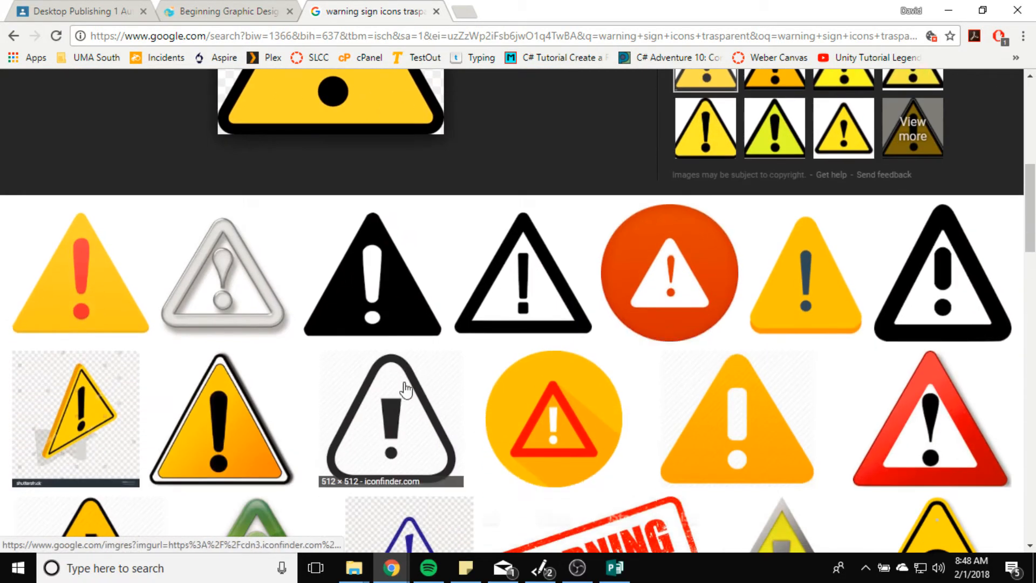
pyautogui.scroll(2, 379, 300)
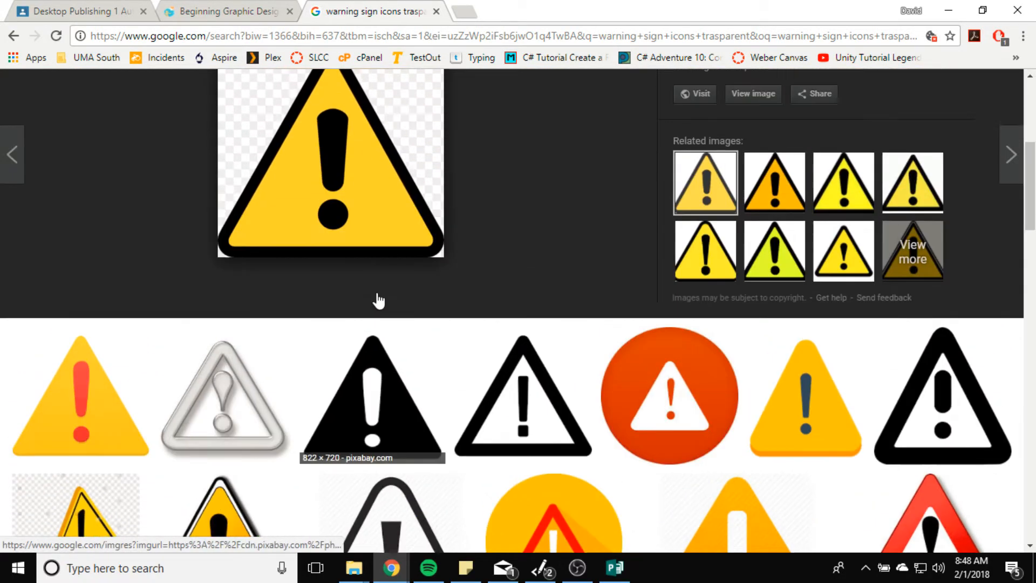
pyautogui.scroll(-5, 596, 295)
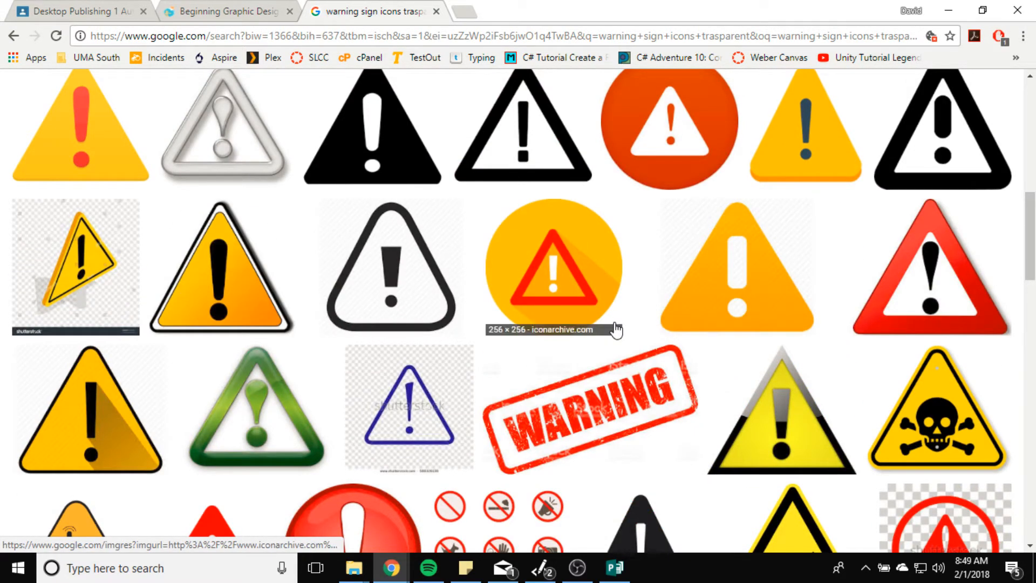
pyautogui.scroll(-4, 616, 329)
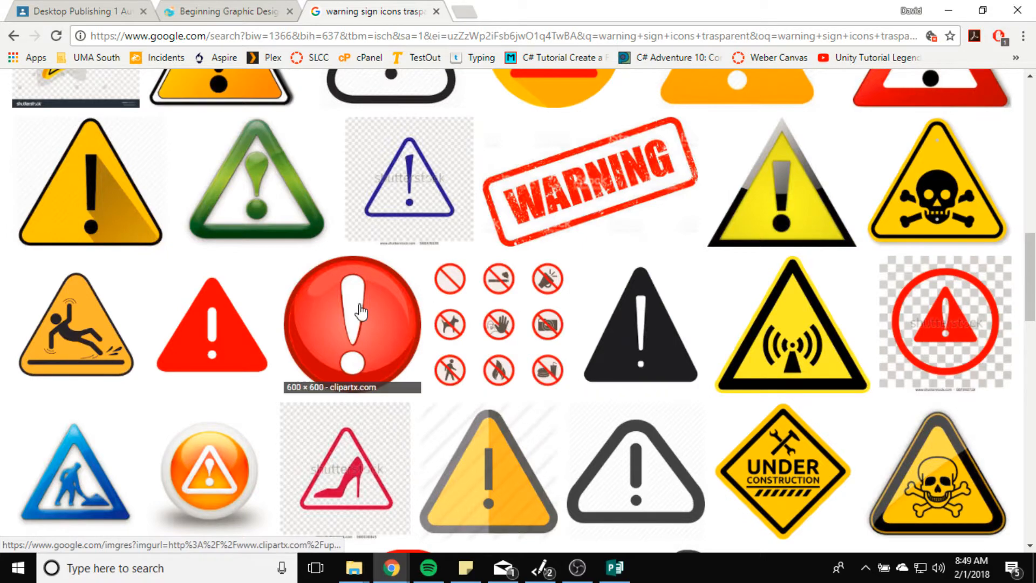
pyautogui.scroll(-3, 355, 310)
pyautogui.scroll(1, 356, 310)
# - Preview the orange slip-and-fall hazard triangle and save the image to the Desktop as slippery.png
pyautogui.click(81, 197)
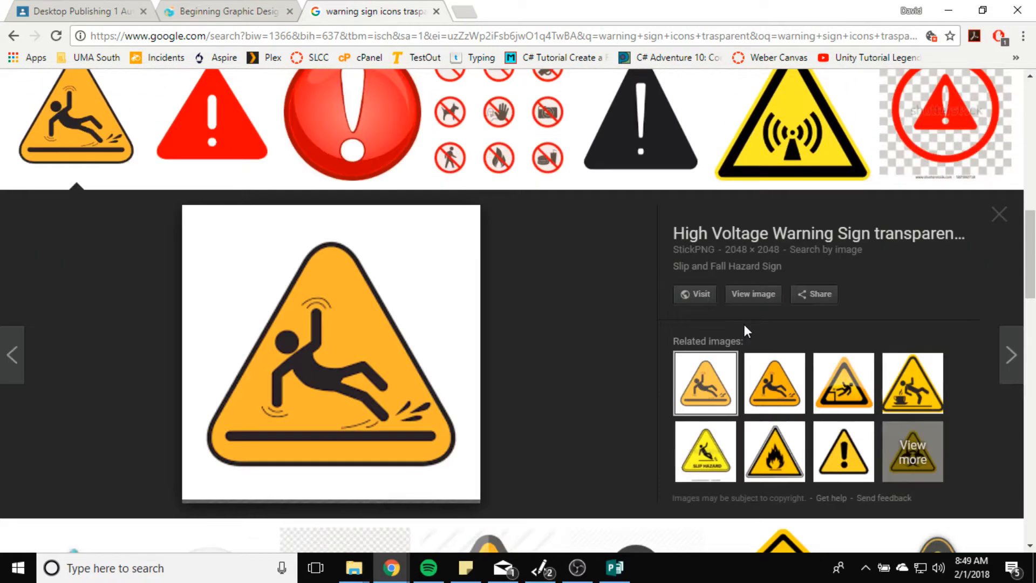
pyautogui.rightClick(339, 393)
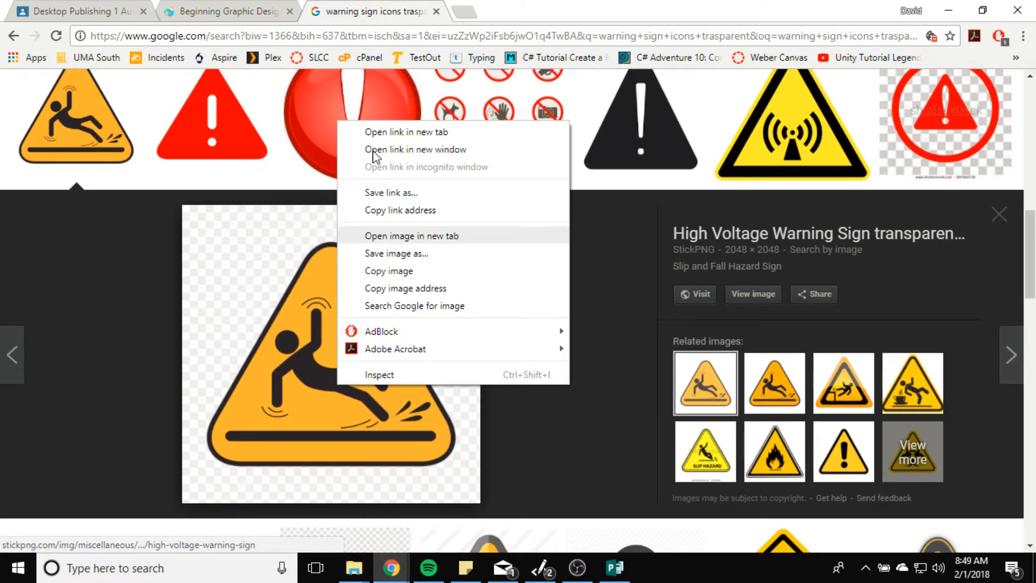
pyautogui.click(385, 254)
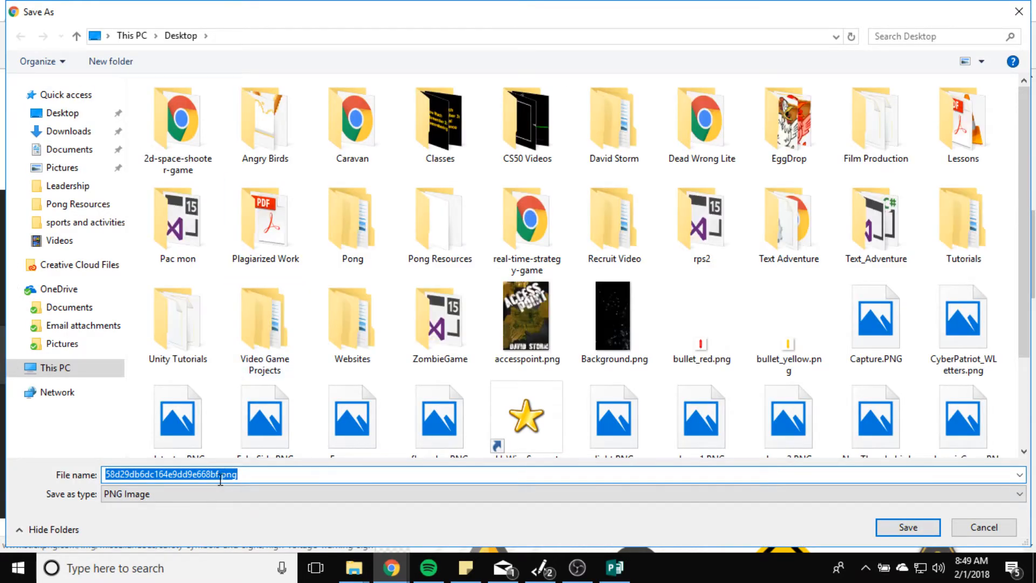
pyautogui.moveTo(116, 473); pyautogui.dragTo(5, 470)
pyautogui.write('war')
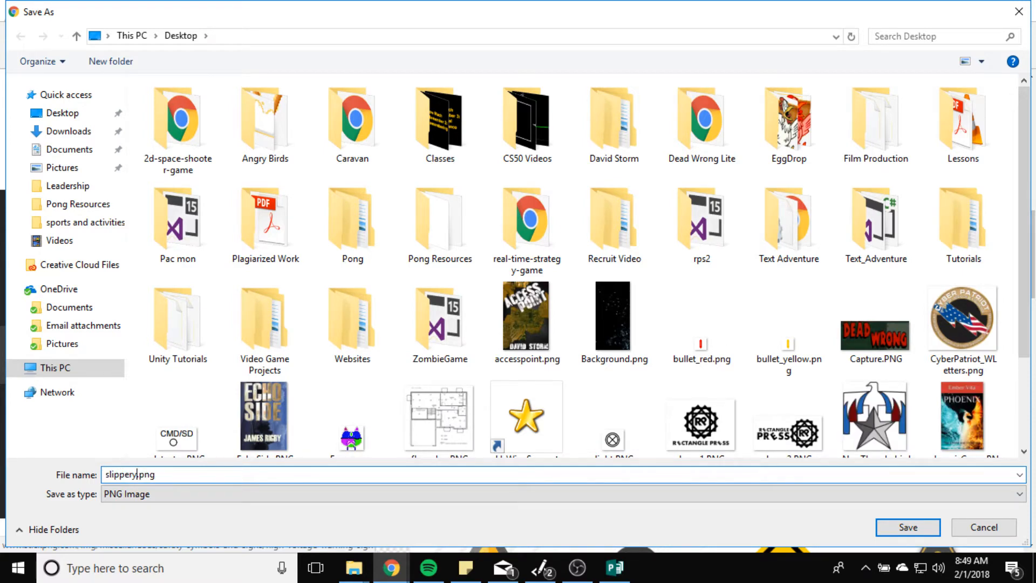
pyautogui.click(907, 527)
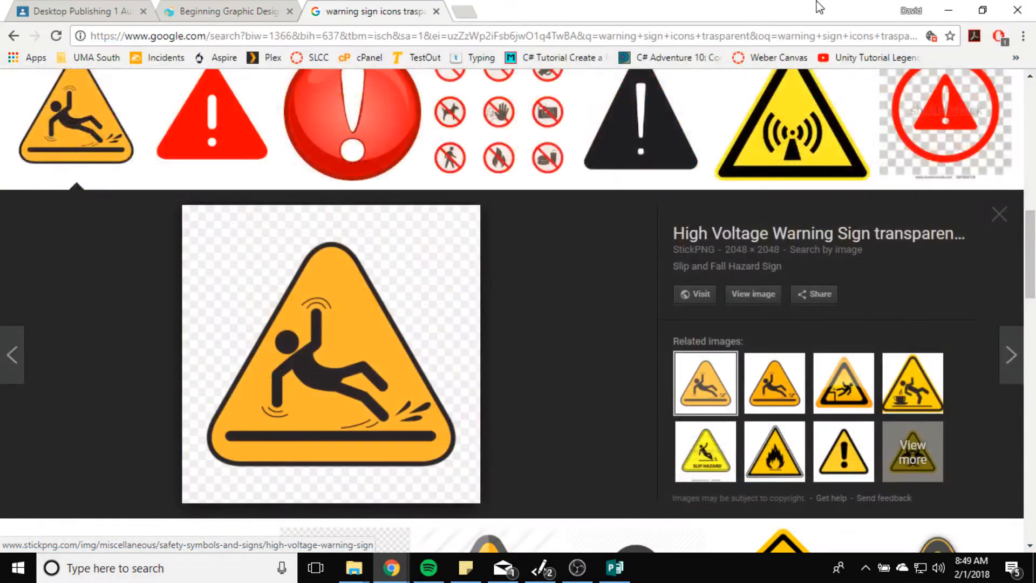
# - Return to Publisher and insert the picture slippery.png from the Desktop into the sign
pyautogui.click(959, 9)
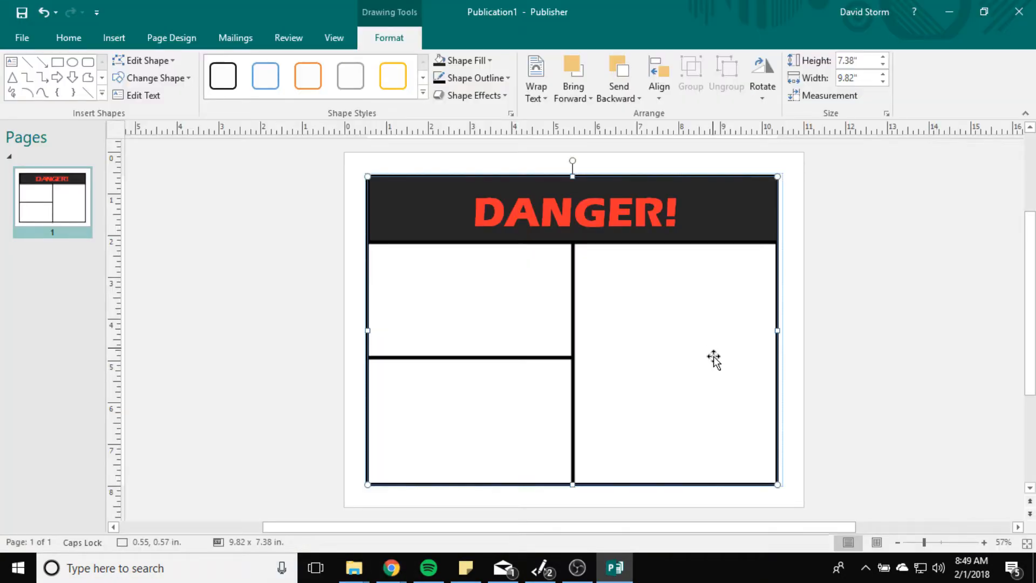
pyautogui.click(108, 40)
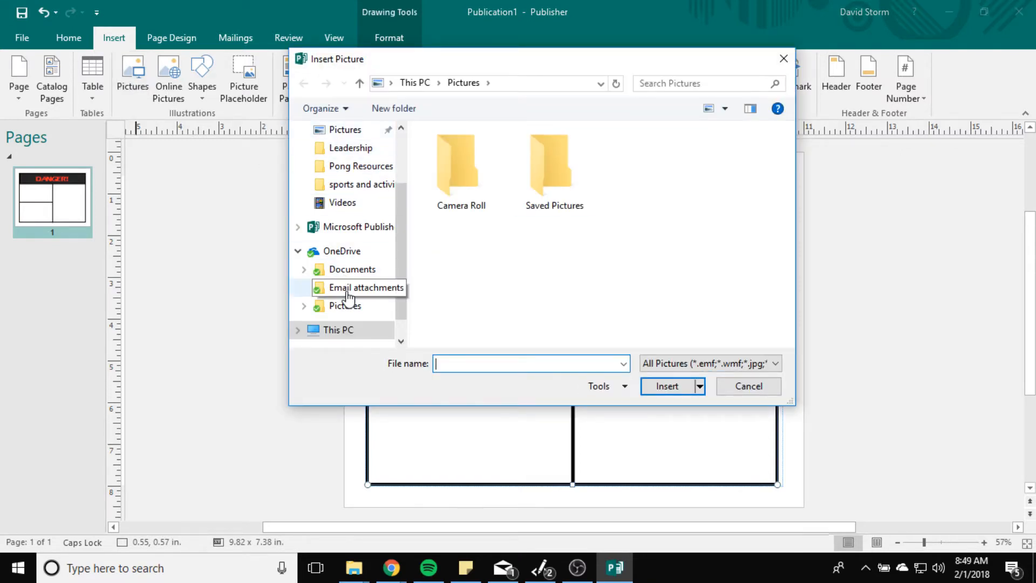
pyautogui.scroll(2, 357, 267)
pyautogui.click(346, 161)
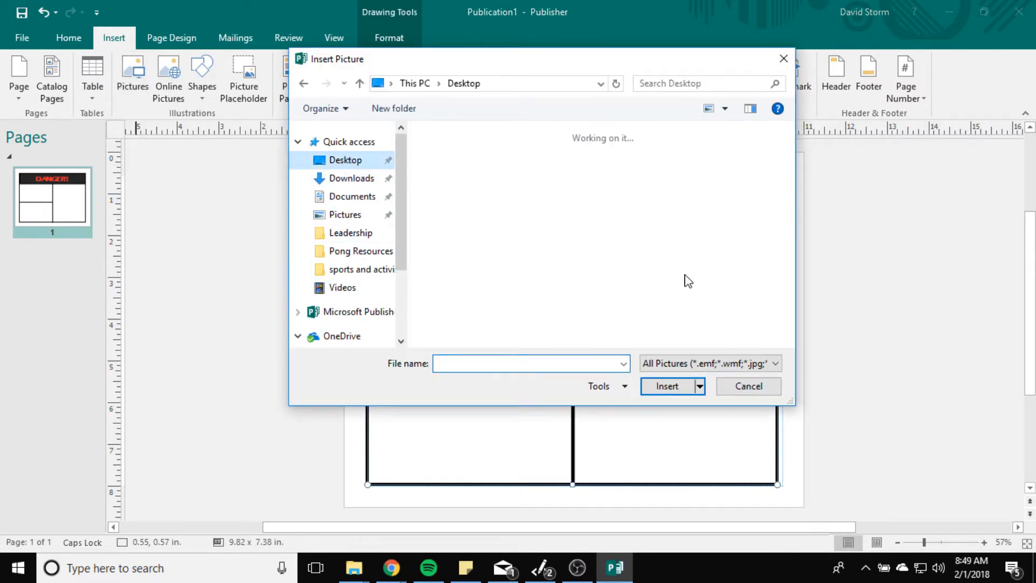
pyautogui.scroll(-2, 795, 183)
pyautogui.moveTo(796, 184); pyautogui.dragTo(796, 324)
pyautogui.click(620, 213)
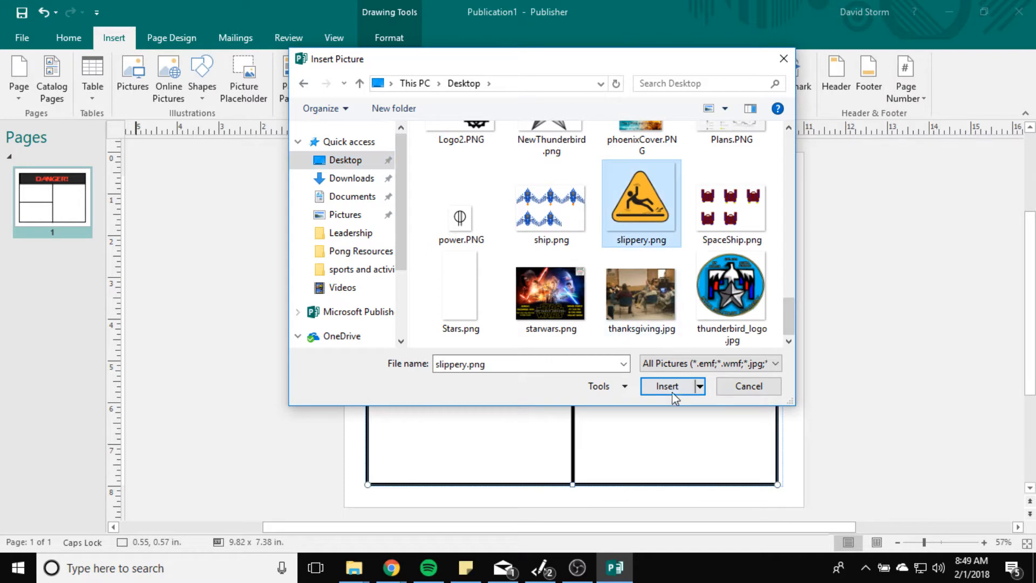
pyautogui.click(666, 386)
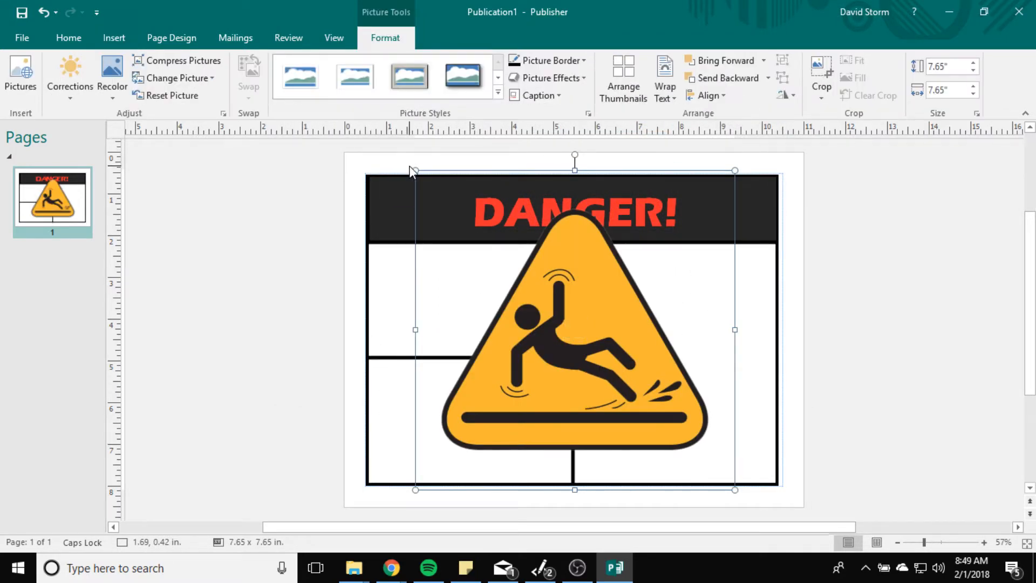
# - Shrink the slip hazard picture to about 5.13 in square and center it in the sign's large right-hand section
pyautogui.moveTo(415, 170); pyautogui.dragTo(491, 246)
pyautogui.moveTo(627, 382); pyautogui.dragTo(678, 374)
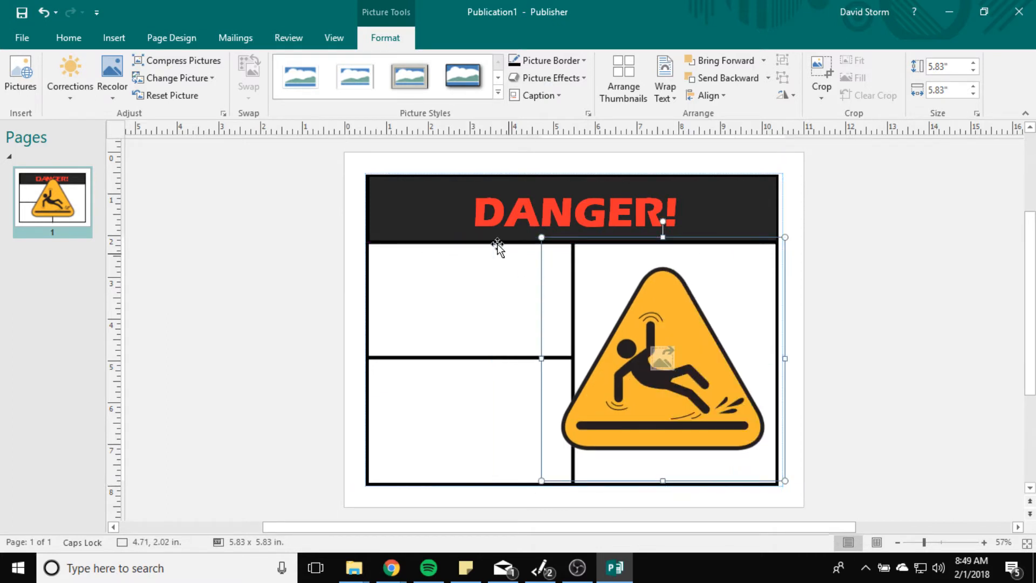
pyautogui.moveTo(539, 238); pyautogui.dragTo(571, 267)
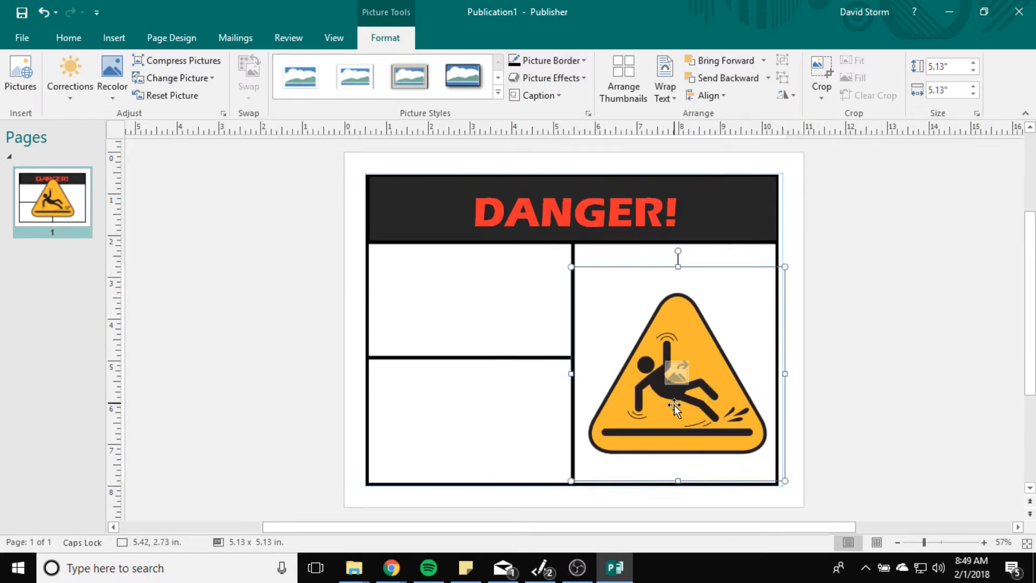
pyautogui.moveTo(708, 420); pyautogui.dragTo(687, 390)
pyautogui.click(860, 405)
# - Fill the DANGER! heading text with the orange sampled from the slip hazard triangle
pyautogui.click(608, 216)
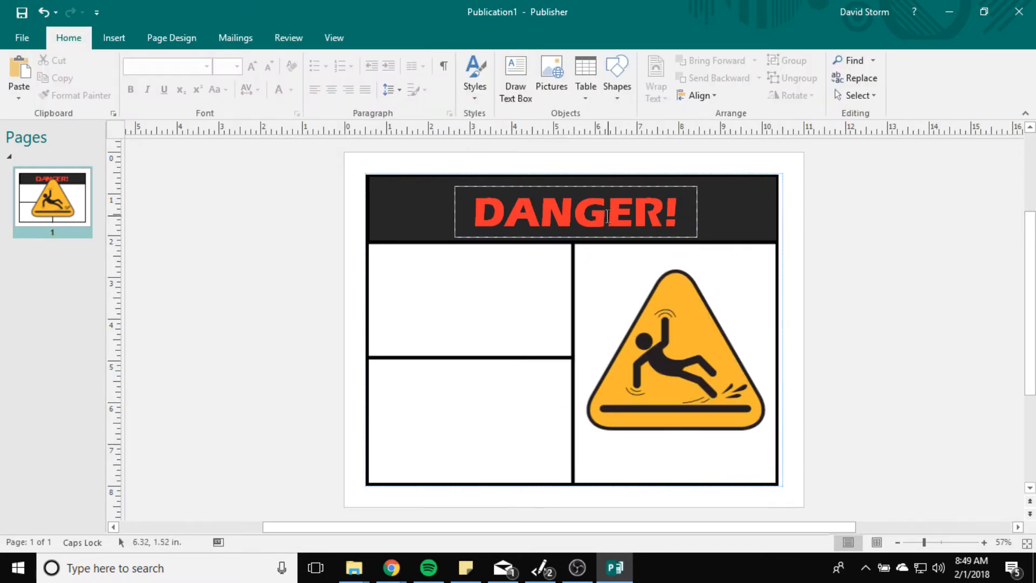
pyautogui.tripleClick(660, 213)
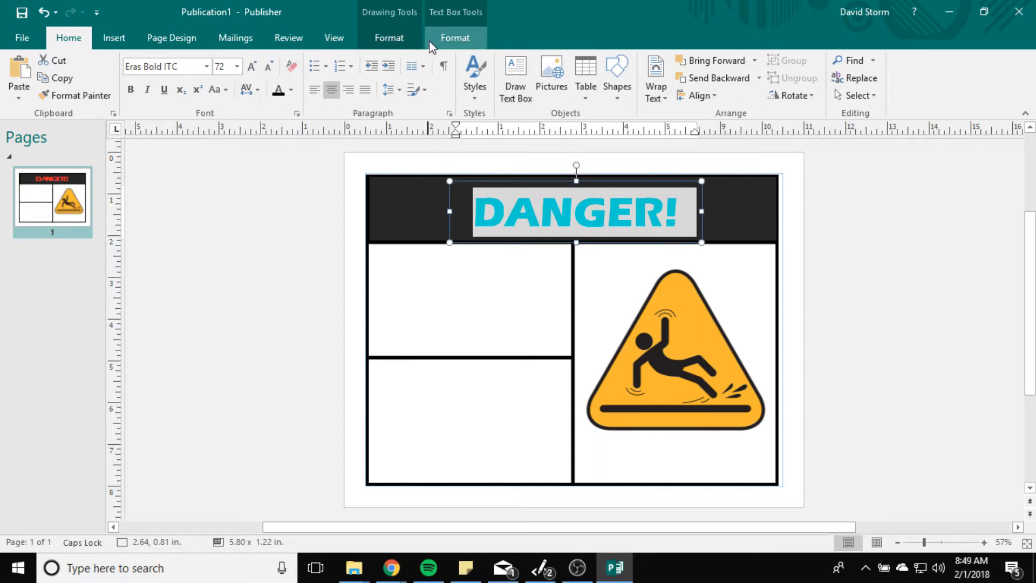
pyautogui.click(447, 41)
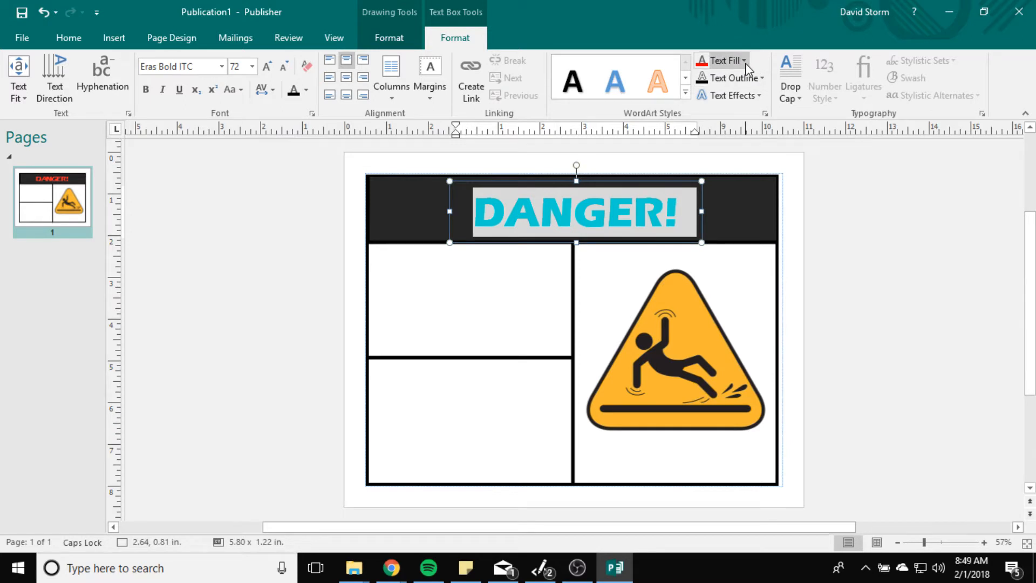
pyautogui.click(761, 79)
pyautogui.click(761, 78)
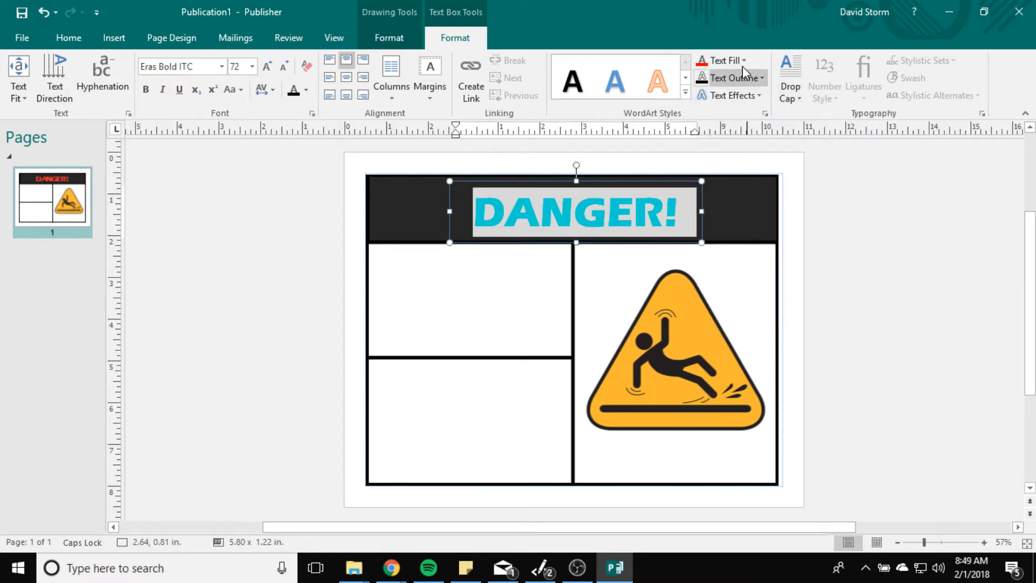
pyautogui.click(593, 213)
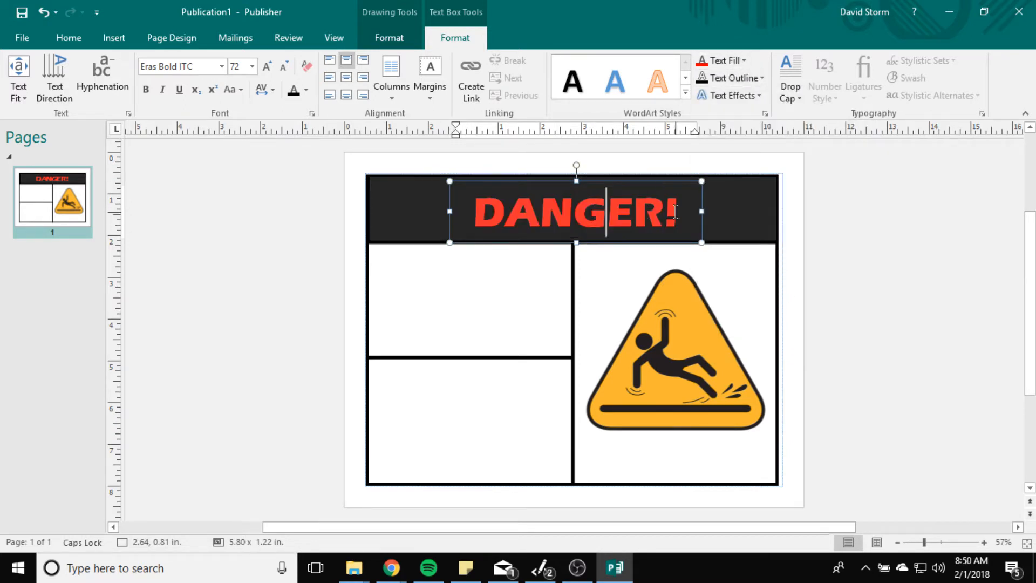
pyautogui.moveTo(679, 212); pyautogui.dragTo(721, 216)
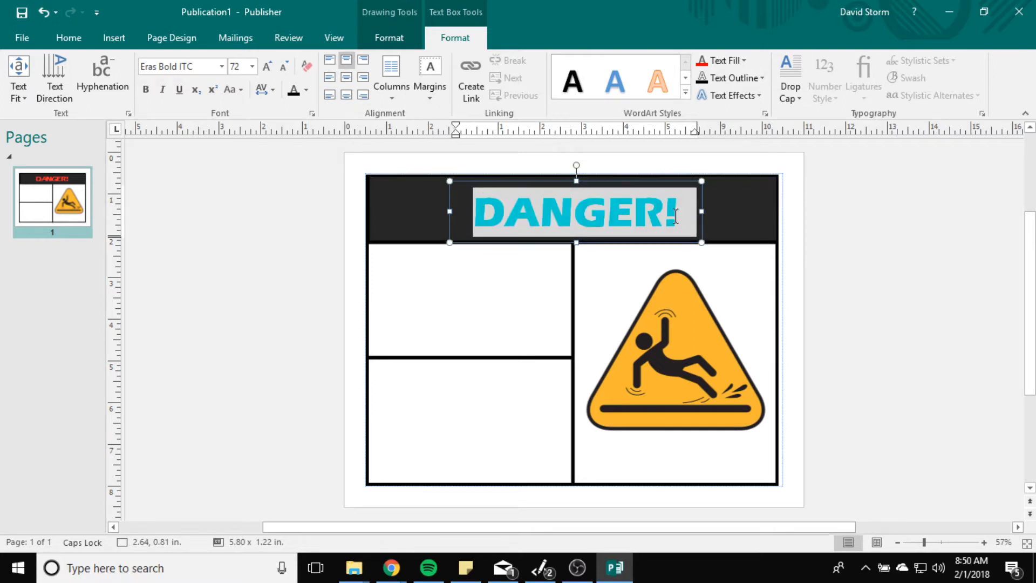
pyautogui.click(739, 62)
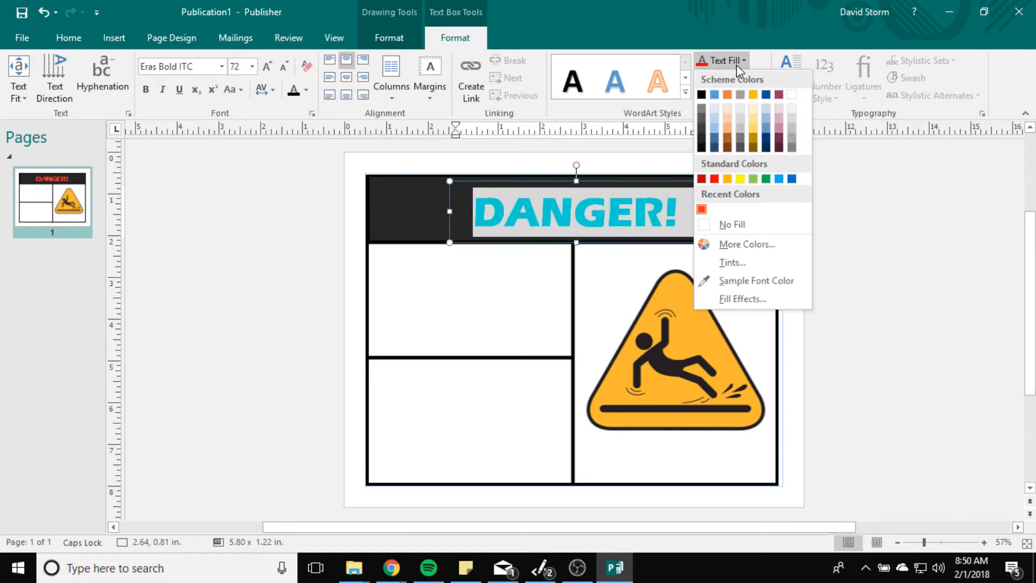
pyautogui.click(734, 281)
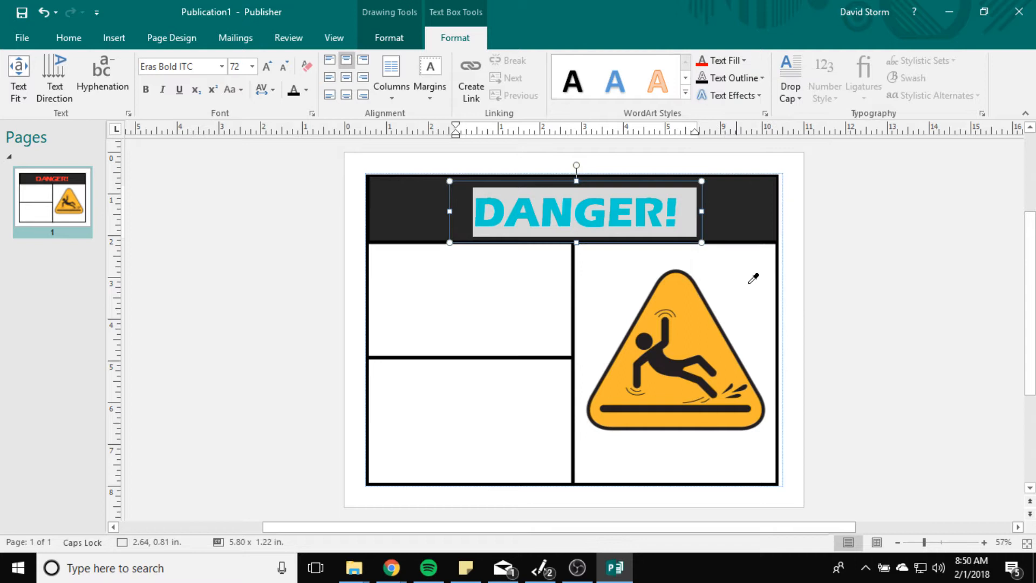
pyautogui.click(693, 331)
pyautogui.click(959, 302)
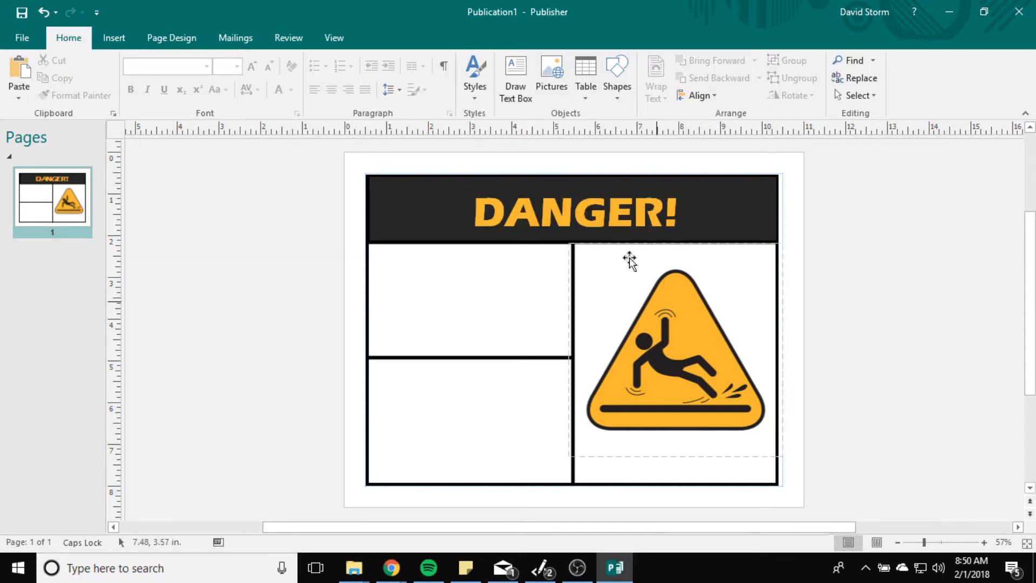
# - Outline the DANGER! heading letters in the recently used red-orange with a 3 pt line weight
pyautogui.moveTo(474, 213); pyautogui.dragTo(682, 213)
pyautogui.click(733, 80)
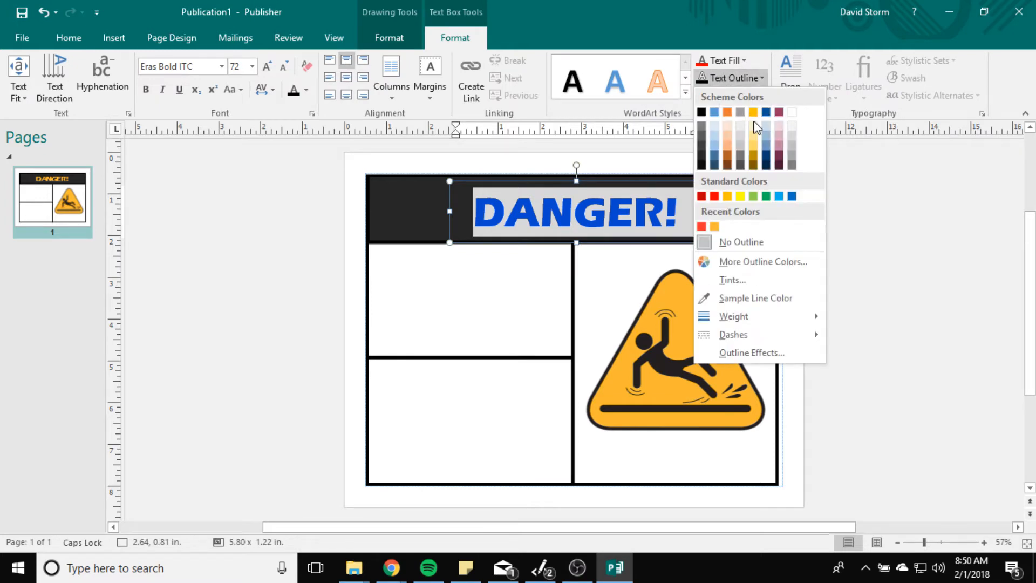
pyautogui.click(702, 226)
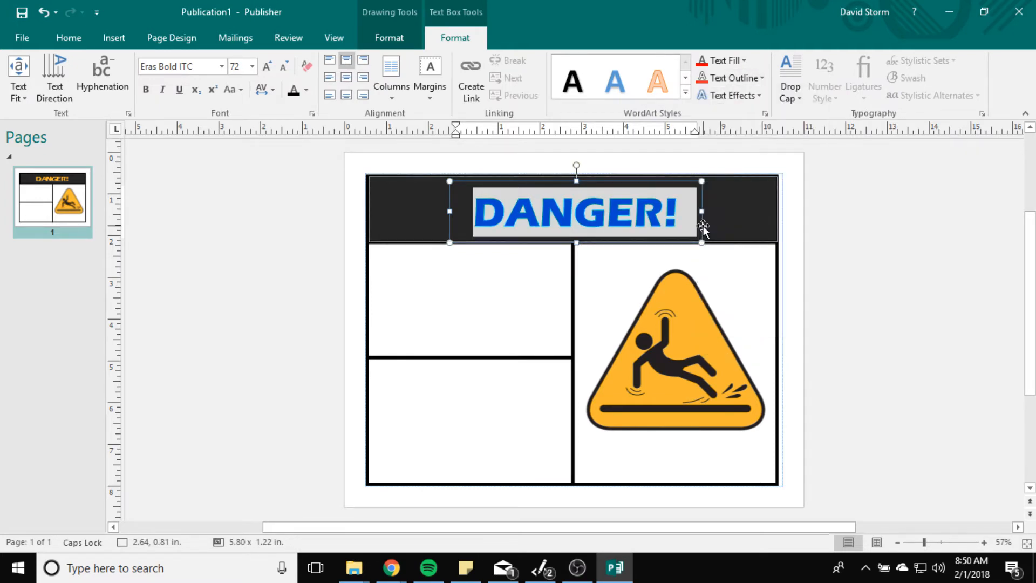
pyautogui.click(828, 241)
pyautogui.moveTo(474, 212); pyautogui.dragTo(682, 212)
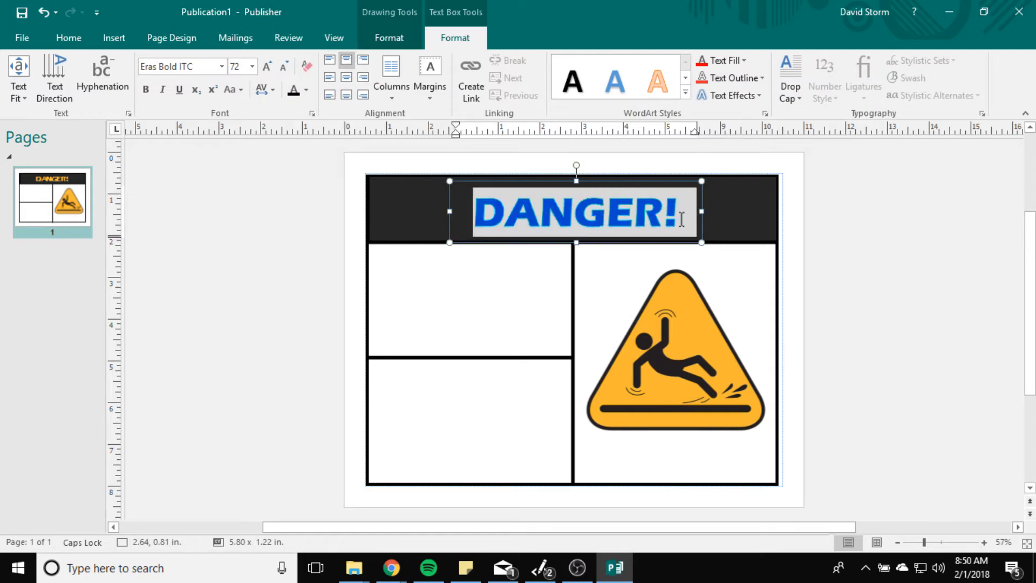
pyautogui.click(762, 78)
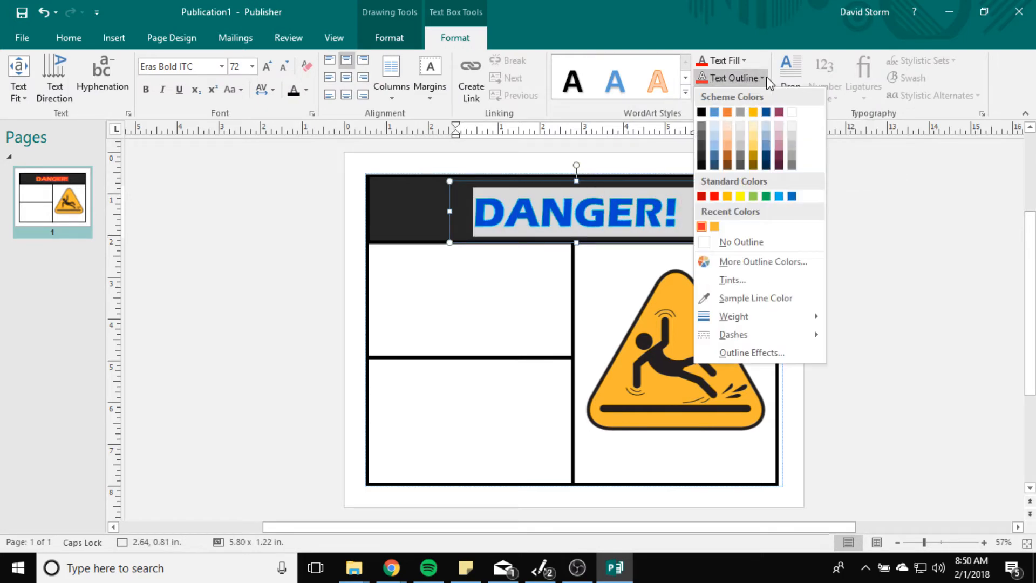
pyautogui.moveTo(795, 319)
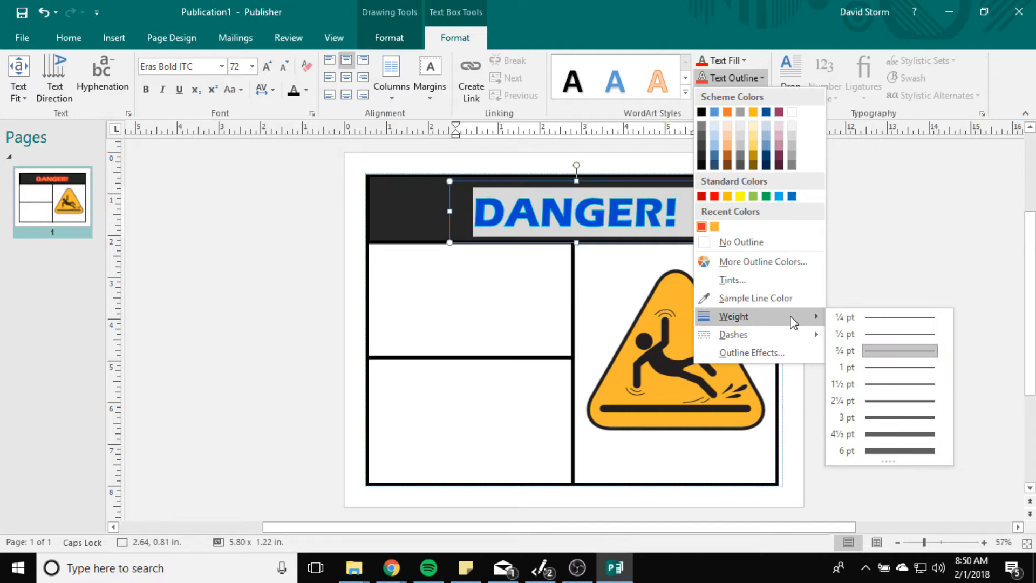
pyautogui.click(869, 419)
pyautogui.click(946, 361)
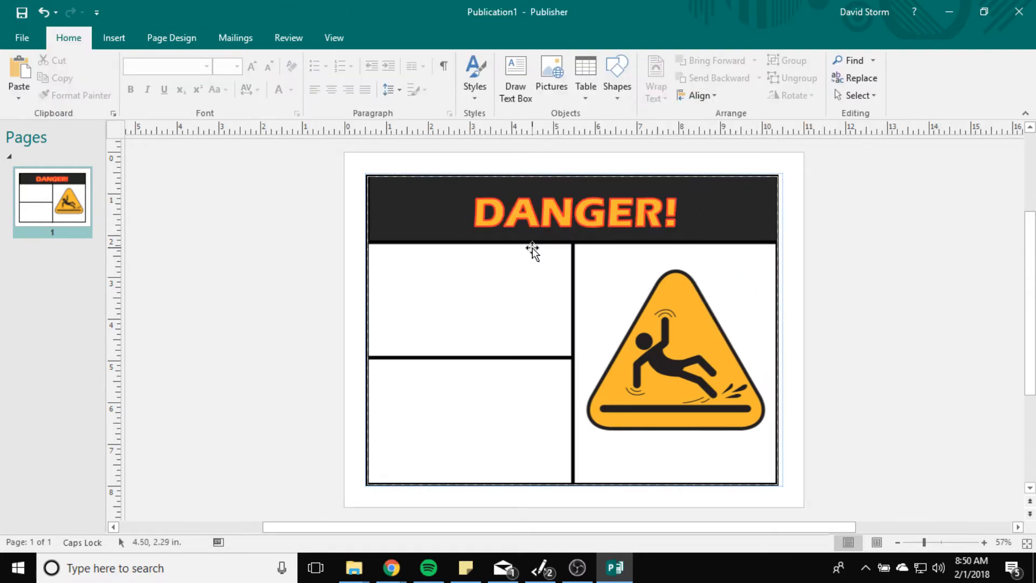
# - Try the darkest gold shade of the scheme colors as the DANGER! heading's text fill
pyautogui.click(473, 211)
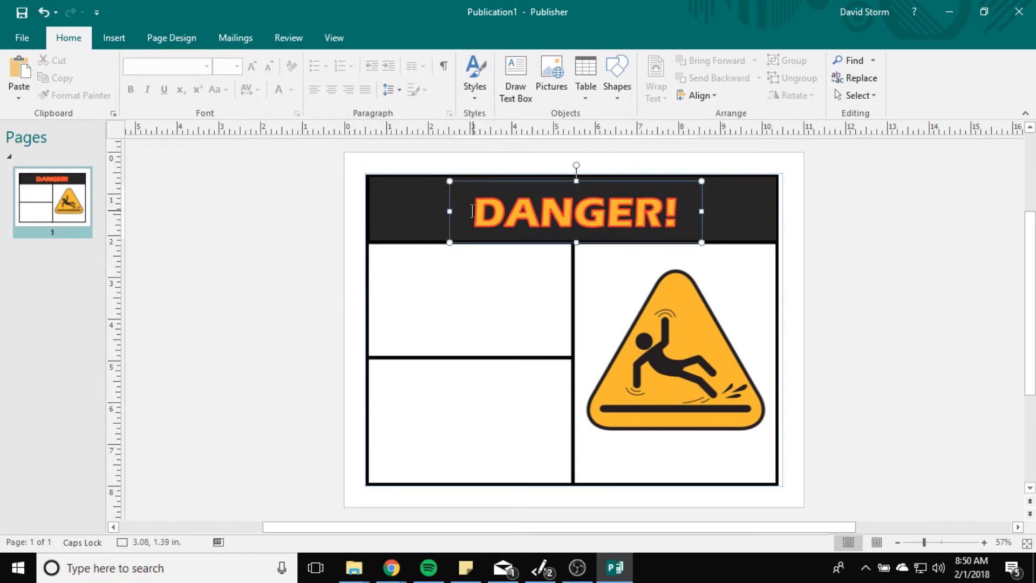
pyautogui.moveTo(473, 211); pyautogui.dragTo(681, 211)
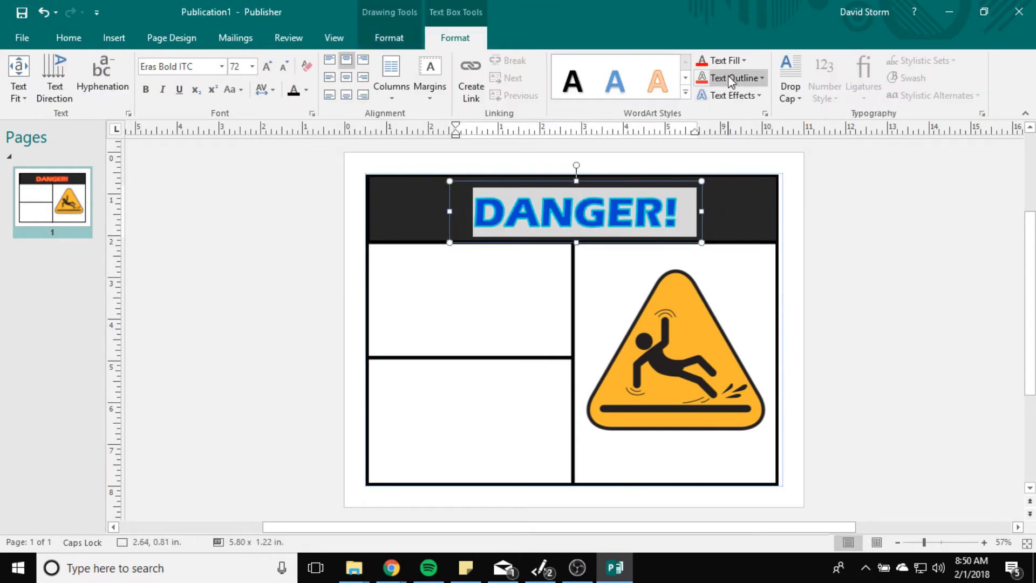
pyautogui.click(726, 61)
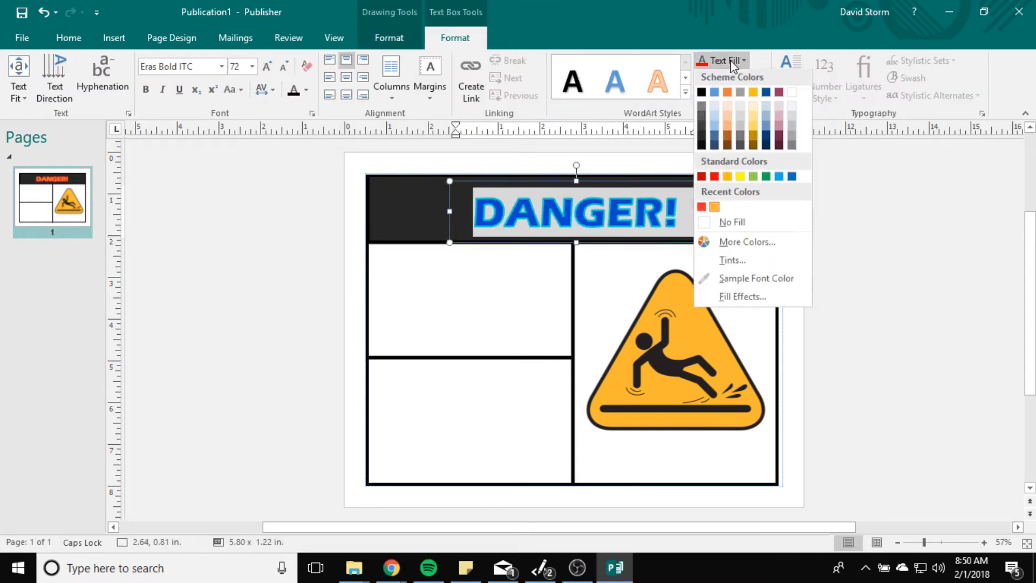
pyautogui.click(753, 148)
pyautogui.click(901, 297)
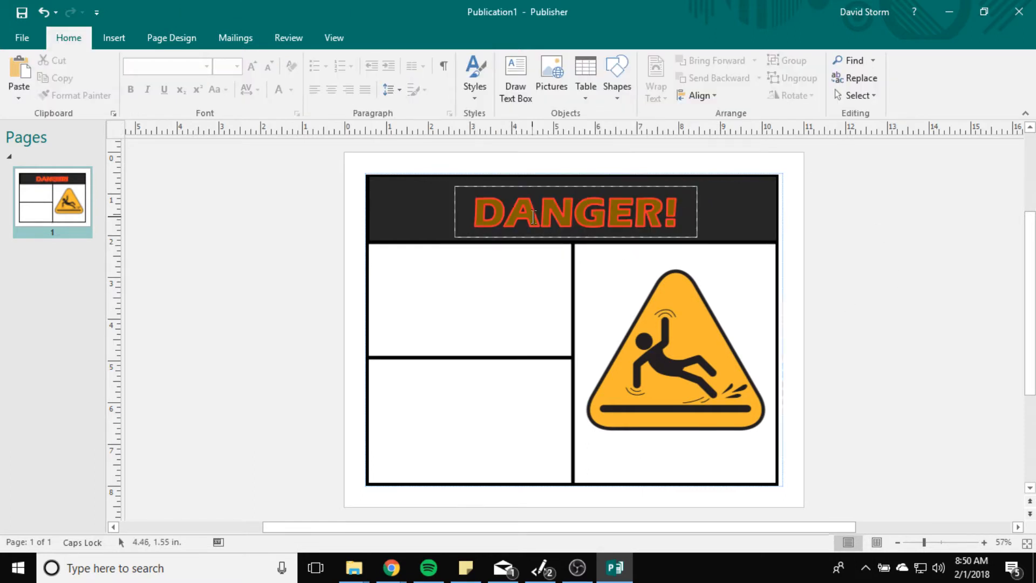
# - Undo the gold fill, the outline and the sampled orange fill on the DANGER! heading
pyautogui.tripleClick(535, 215)
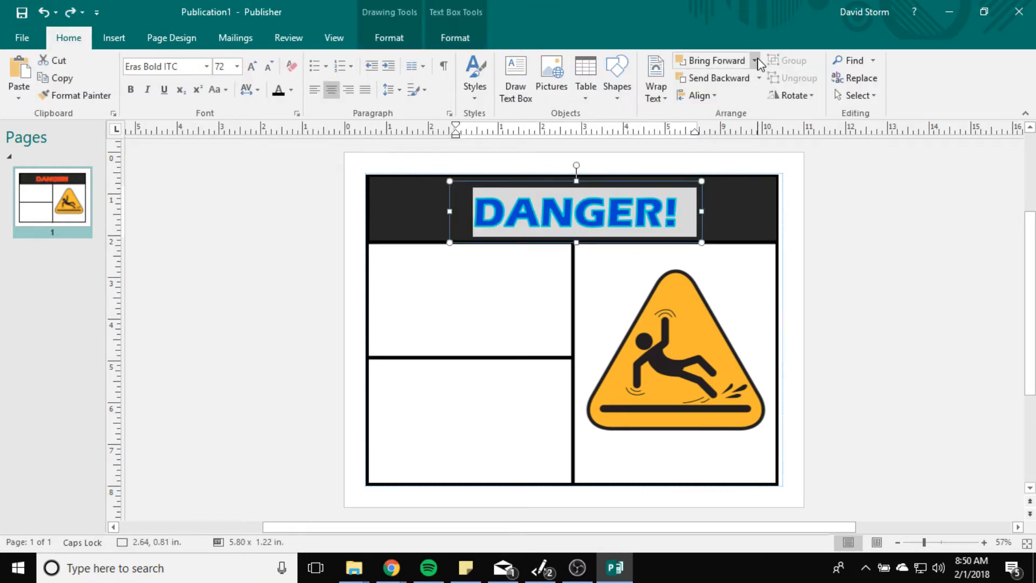
pyautogui.click(432, 33)
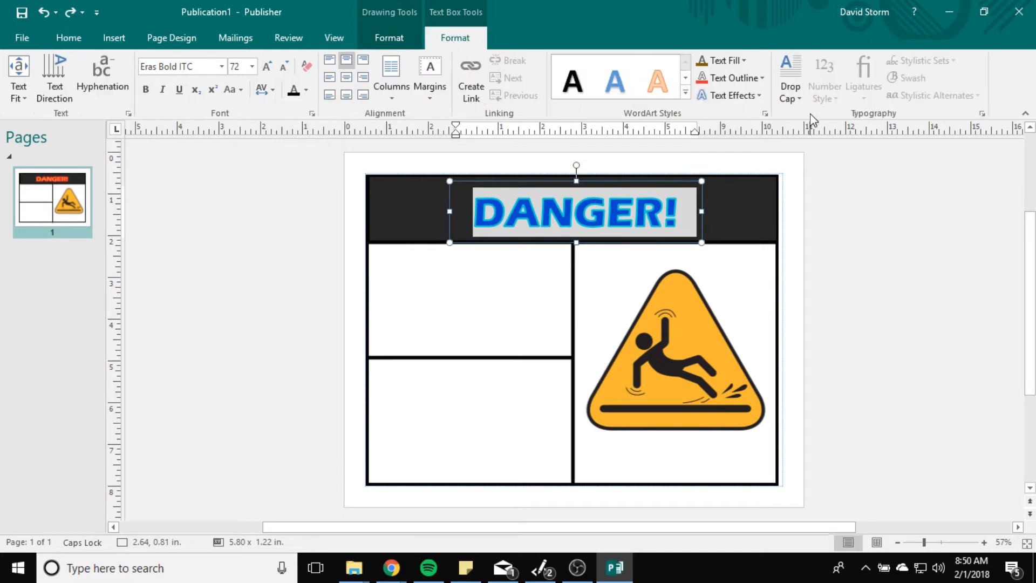
pyautogui.click(735, 62)
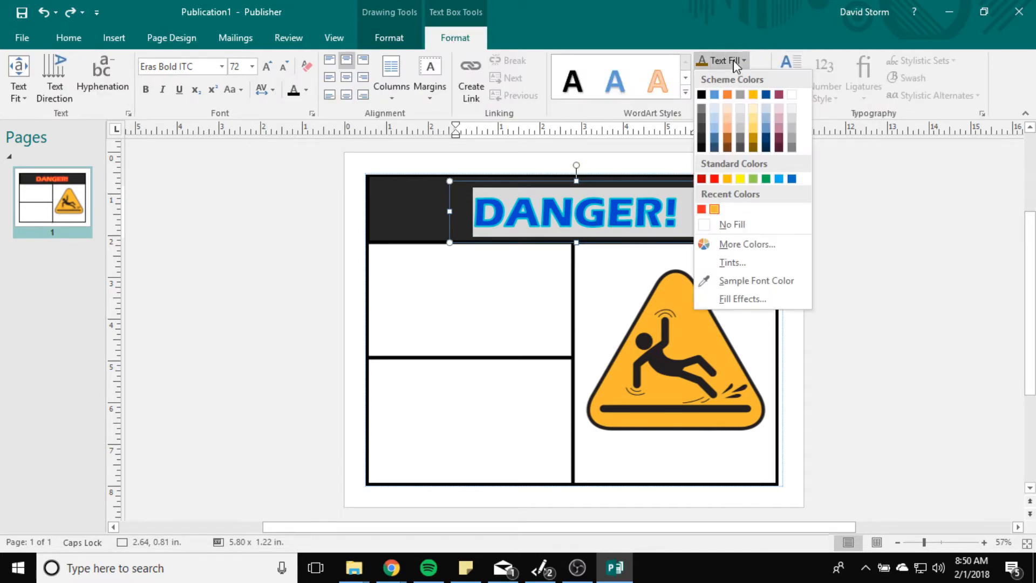
pyautogui.click(896, 278)
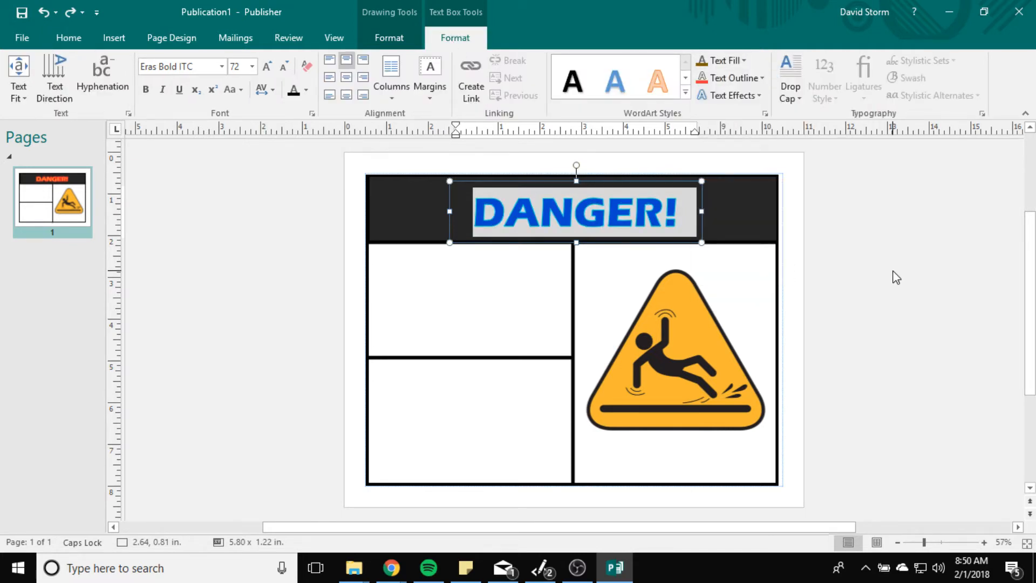
pyautogui.hotkey('ctrl', 'z')
pyautogui.hotkey('ctrl', 'z')
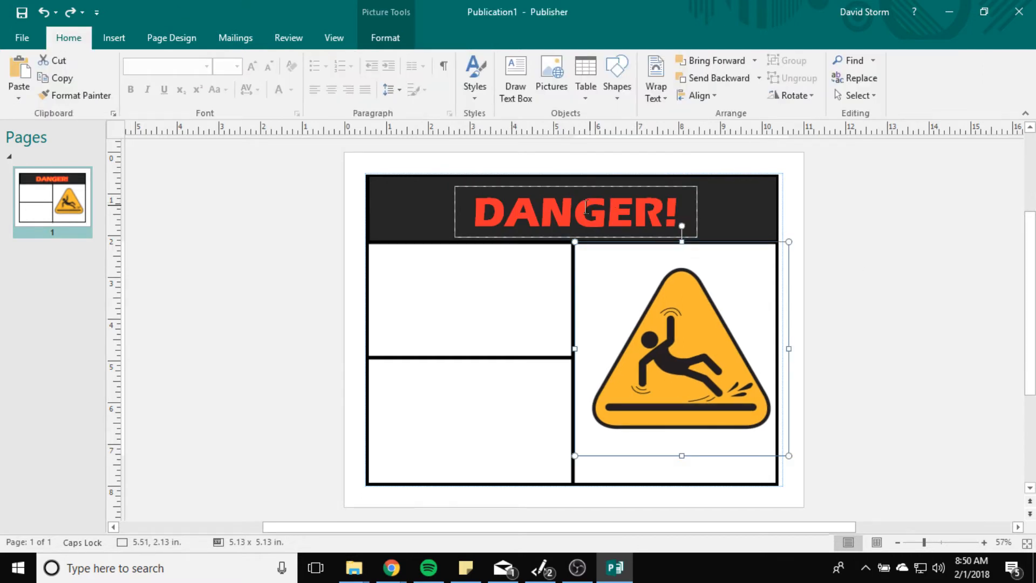
# - Recolor the red DANGER! heading by sampling the hazard triangle's orange as its text fill
pyautogui.moveTo(474, 210); pyautogui.dragTo(679, 210)
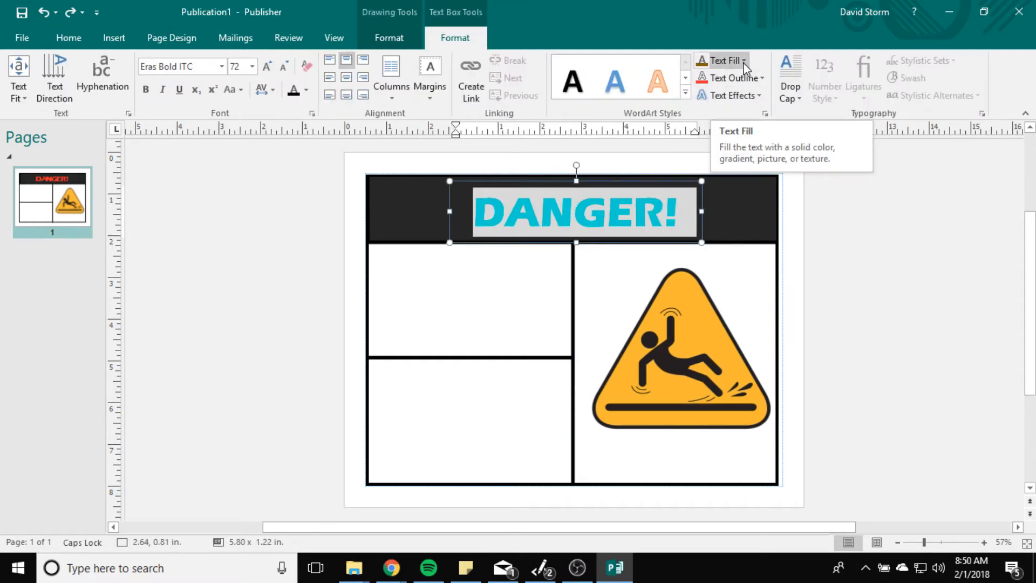
pyautogui.click(745, 64)
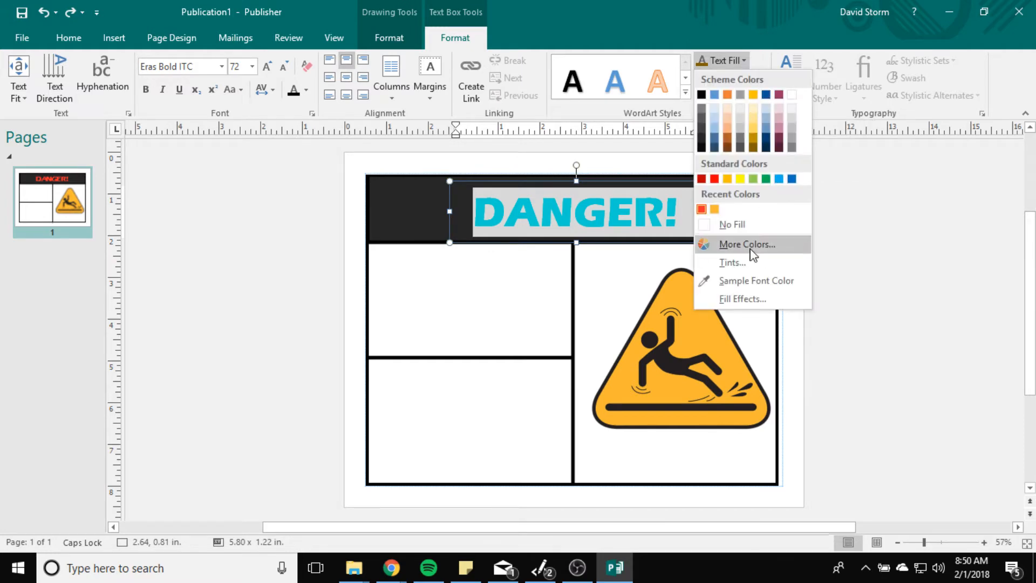
pyautogui.click(726, 281)
pyautogui.click(703, 312)
pyautogui.click(484, 273)
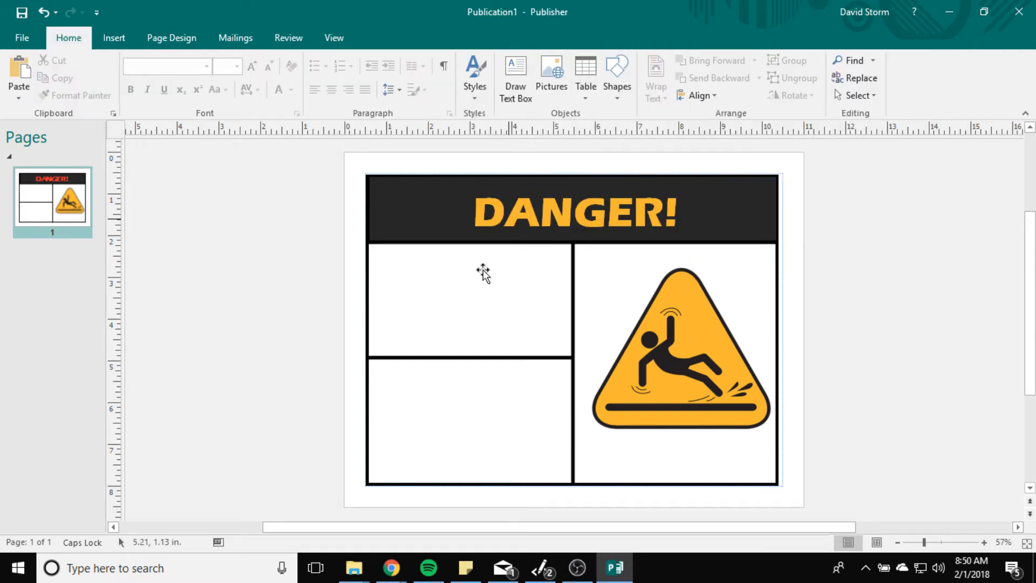
# - Draw a text box about 4.41 x 2.16 in in the sign's upper-left section reading "Floor may be wet with the tears of my enemies"
pyautogui.click(443, 302)
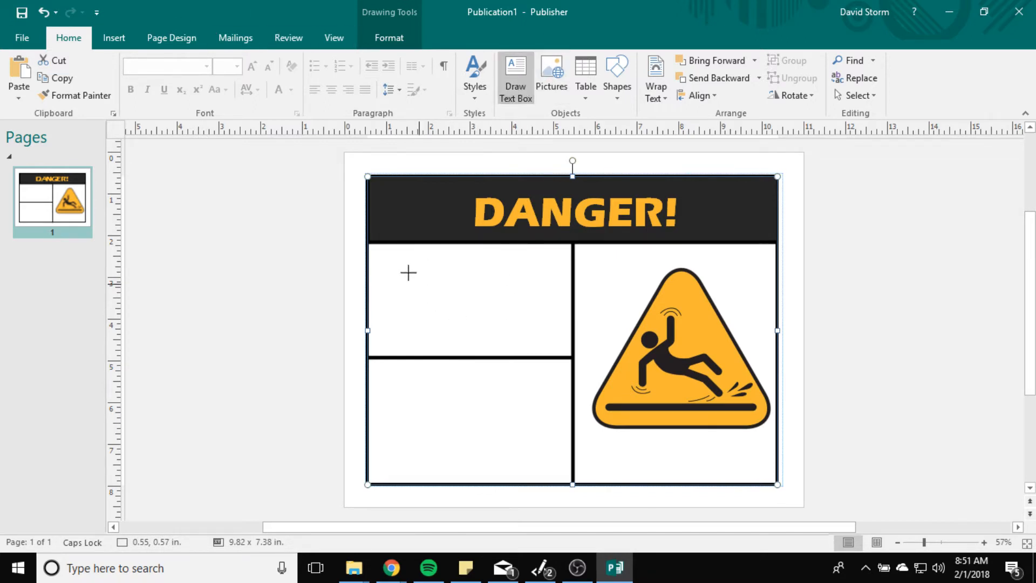
pyautogui.moveTo(377, 257)
pyautogui.mouseDown()
pyautogui.moveTo(567, 356)
pyautogui.moveTo(562, 349)
pyautogui.mouseUp()
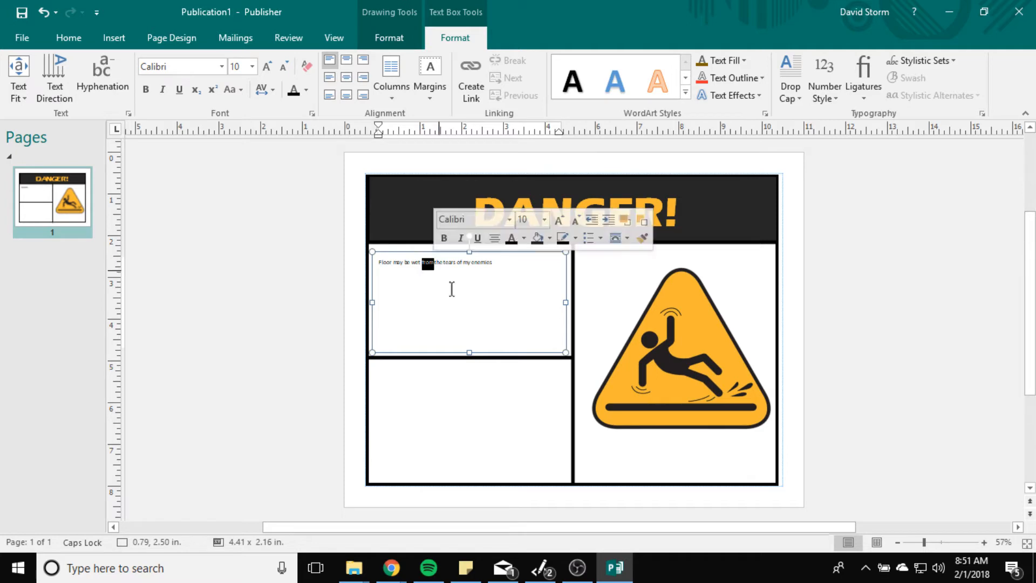
pyautogui.write('with')
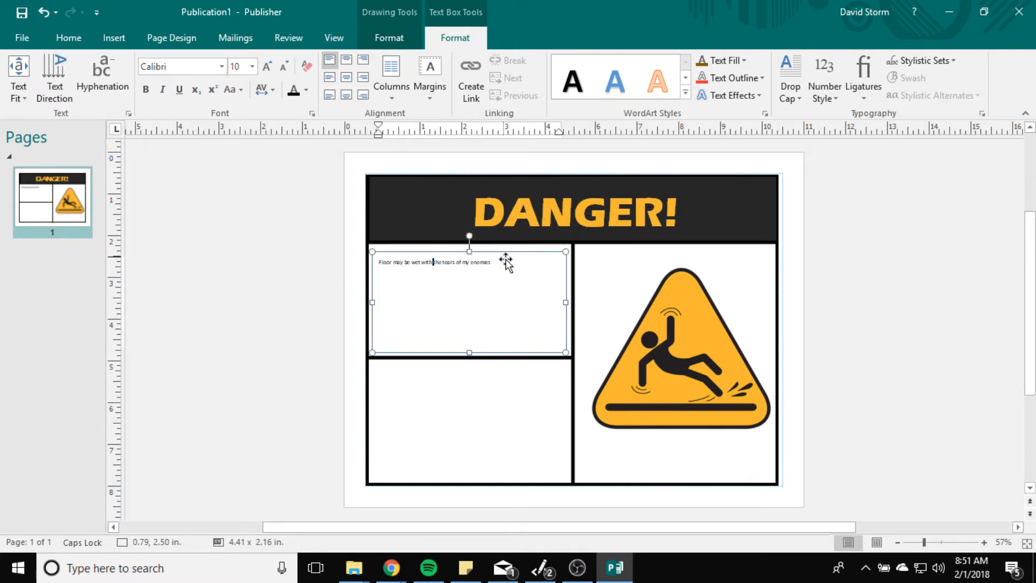
# - Enlarge the whole wet-floor message in the upper-left section to 36 pt, trying 22 pt first
pyautogui.moveTo(505, 262); pyautogui.dragTo(368, 249)
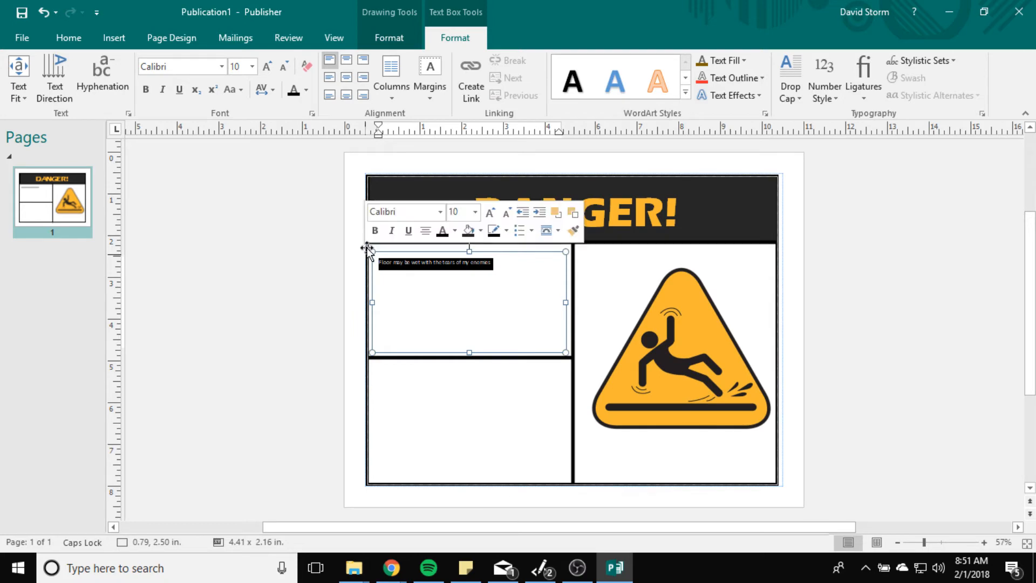
pyautogui.click(221, 67)
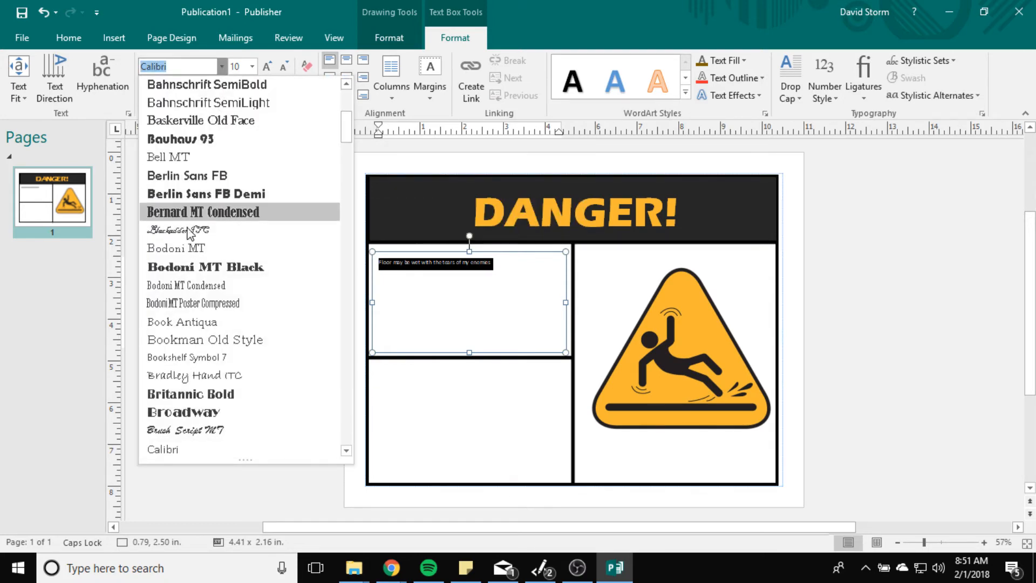
pyautogui.click(252, 67)
pyautogui.click(237, 273)
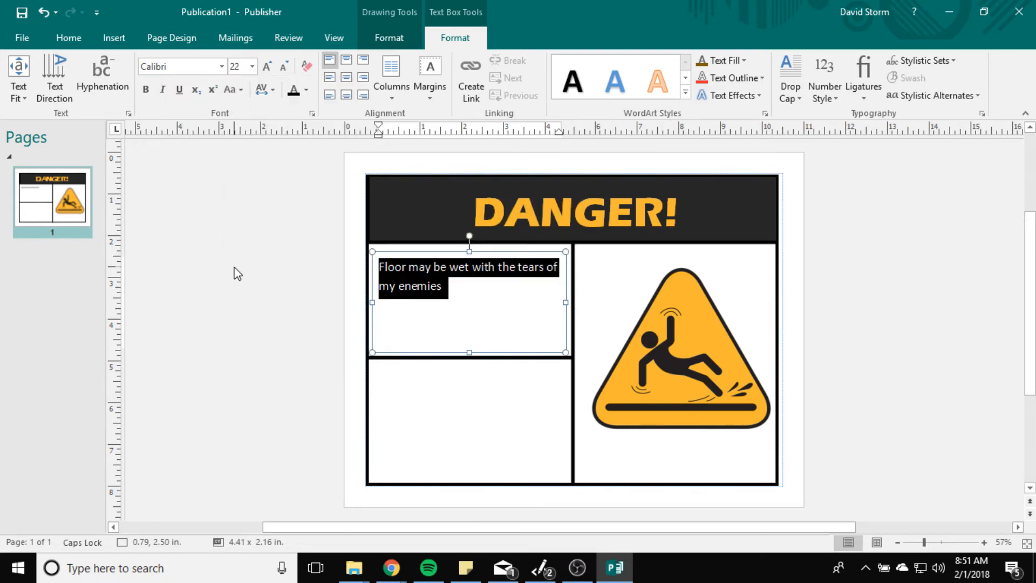
pyautogui.click(252, 67)
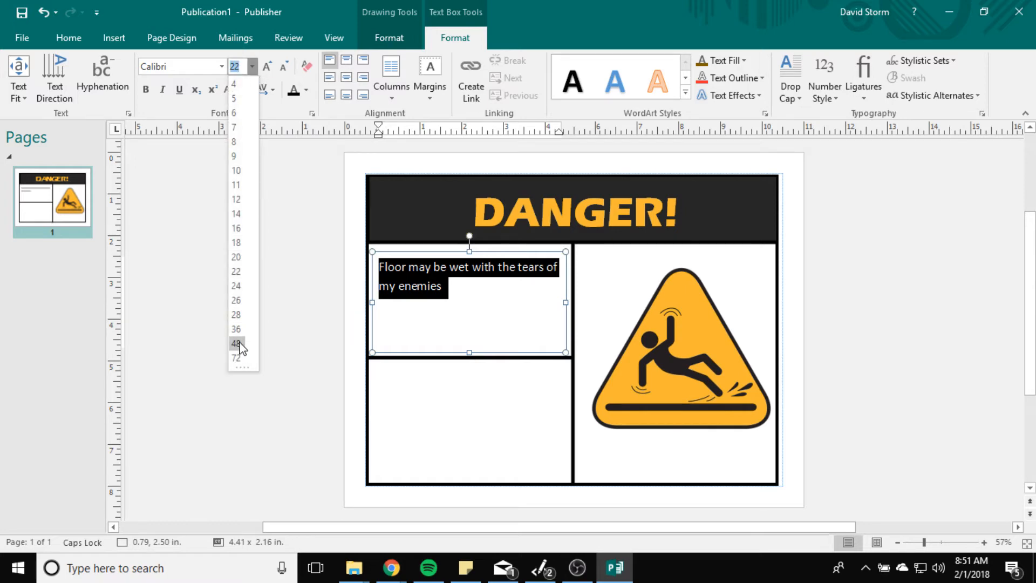
pyautogui.click(241, 331)
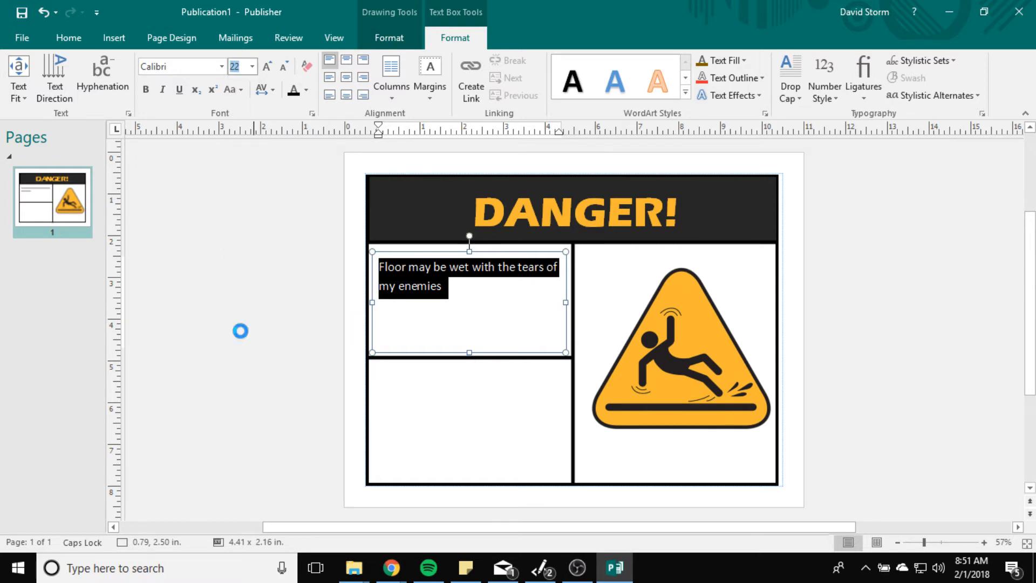
# - Center the wet-floor message within its text box and change its font to Eras Bold ITC
pyautogui.click(348, 80)
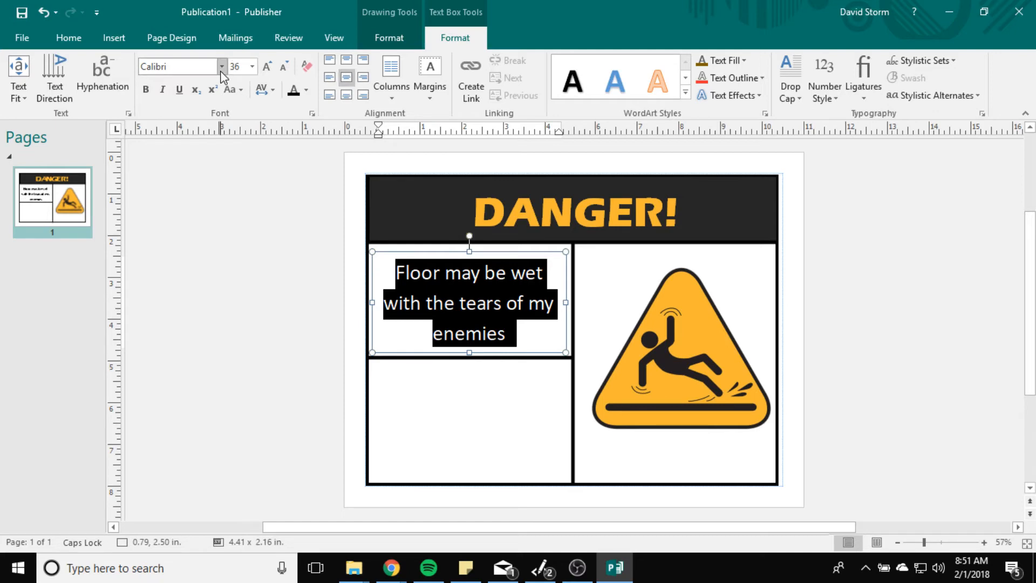
pyautogui.click(222, 67)
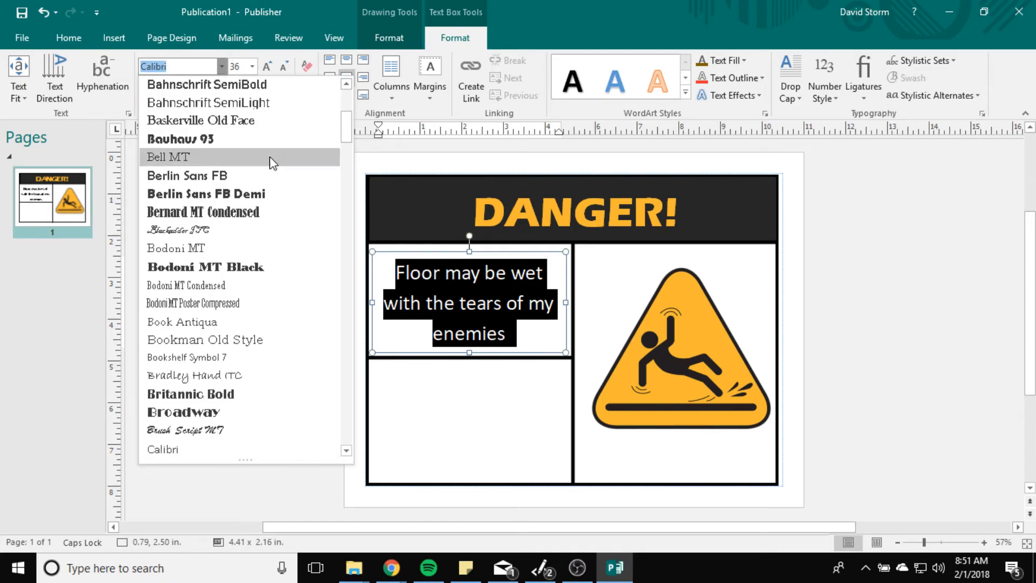
pyautogui.scroll(5, 270, 162)
pyautogui.click(232, 103)
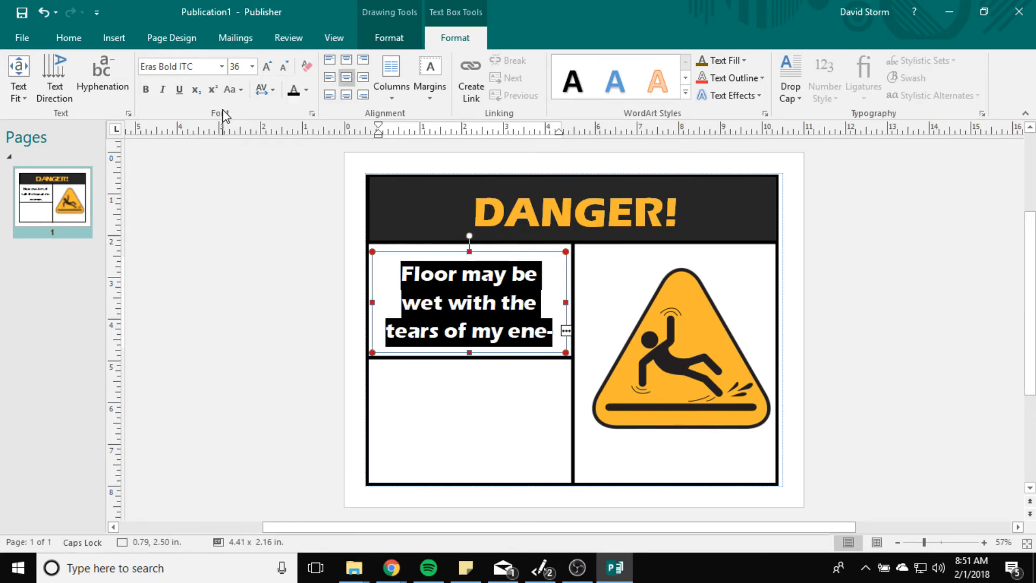
# - Reduce the wet-floor message to 28 pt so all of it fits in its text box
pyautogui.click(253, 66)
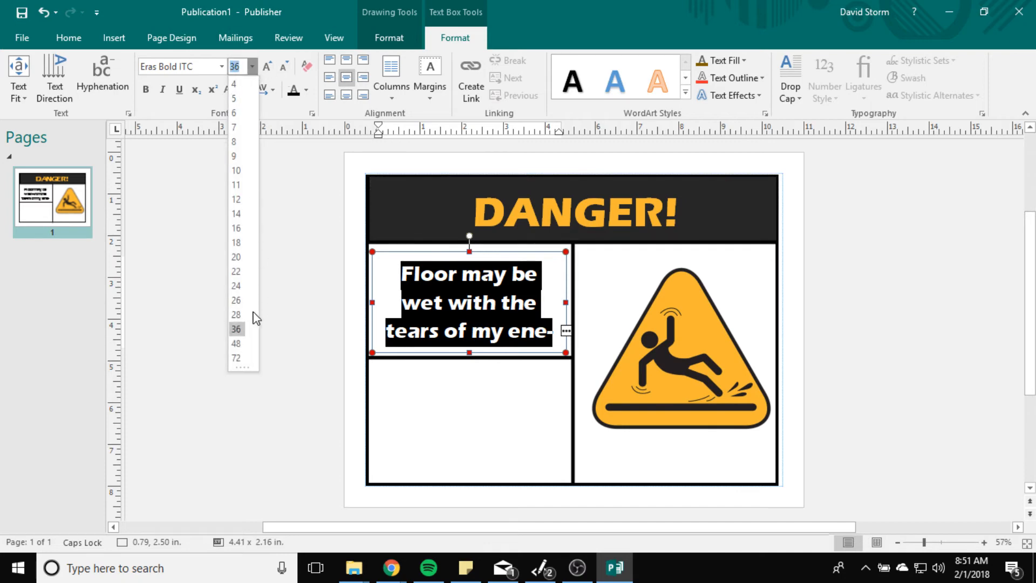
pyautogui.click(240, 324)
pyautogui.click(246, 327)
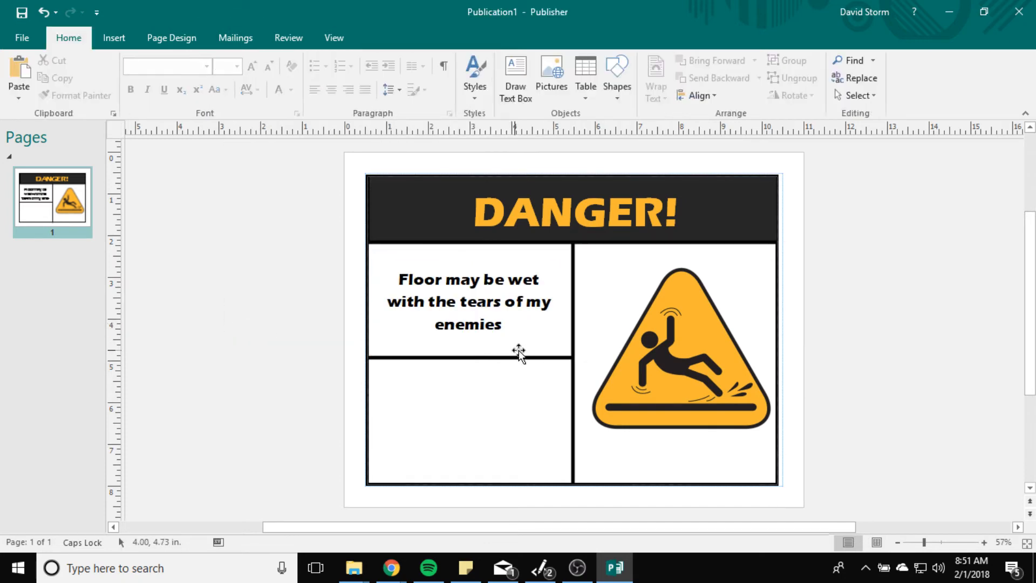
pyautogui.click(493, 324)
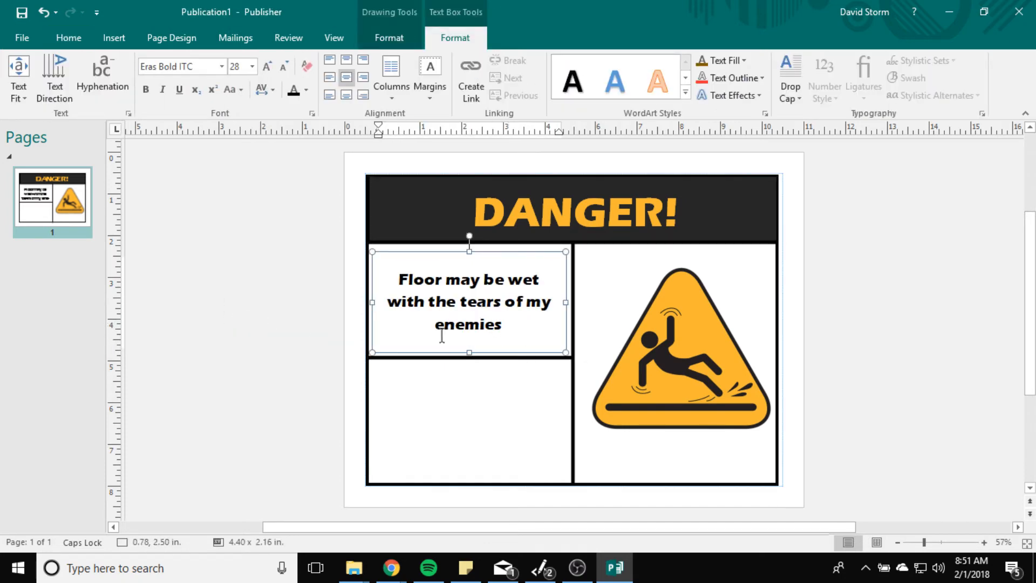
# - Draw a text box about 4.57 x 2.57 in in the sign's lower-left section reading "Please watch your step"
pyautogui.click(300, 383)
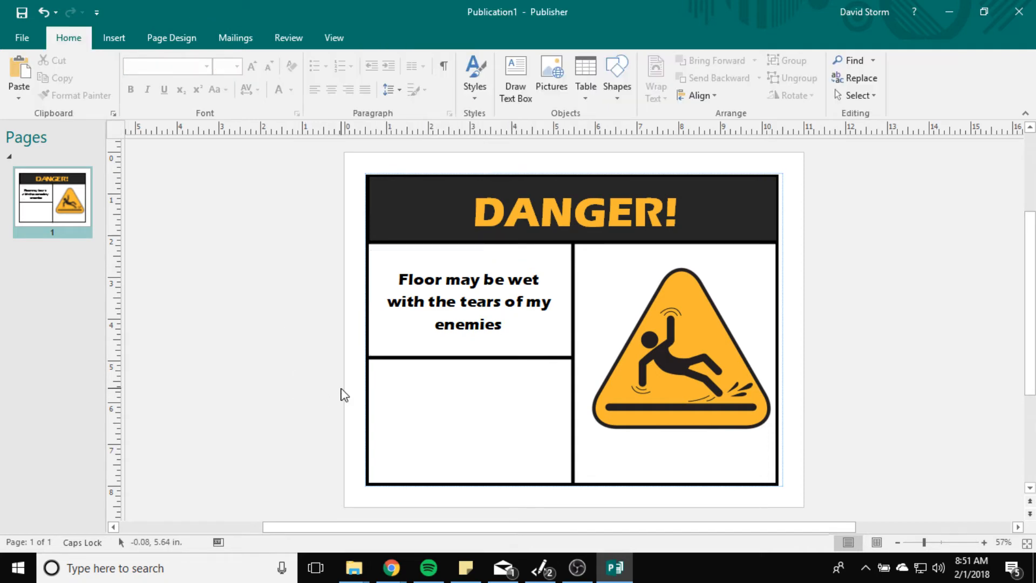
pyautogui.click(522, 451)
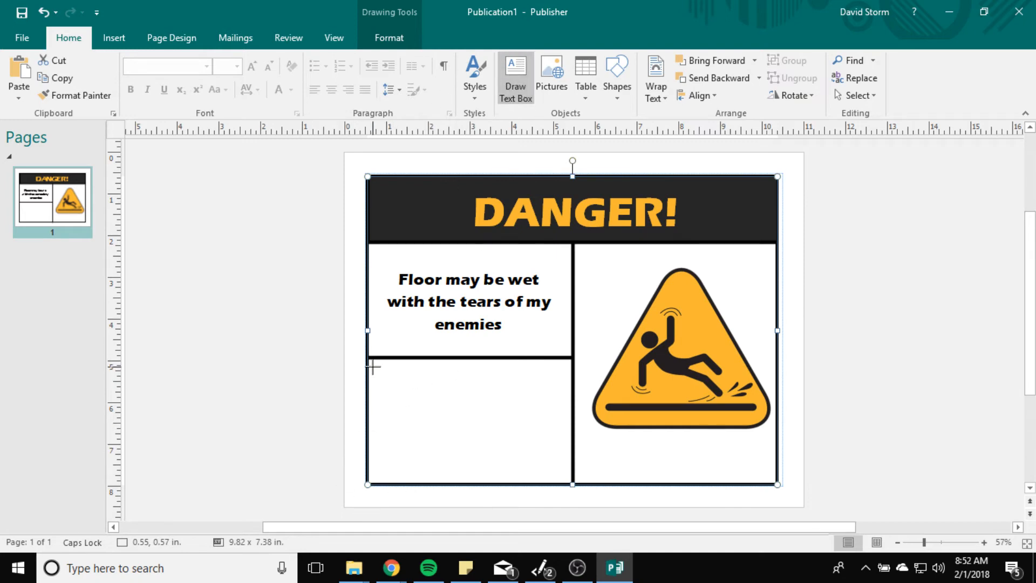
pyautogui.moveTo(372, 367)
pyautogui.mouseDown()
pyautogui.moveTo(537, 476)
pyautogui.moveTo(564, 474)
pyautogui.mouseUp()
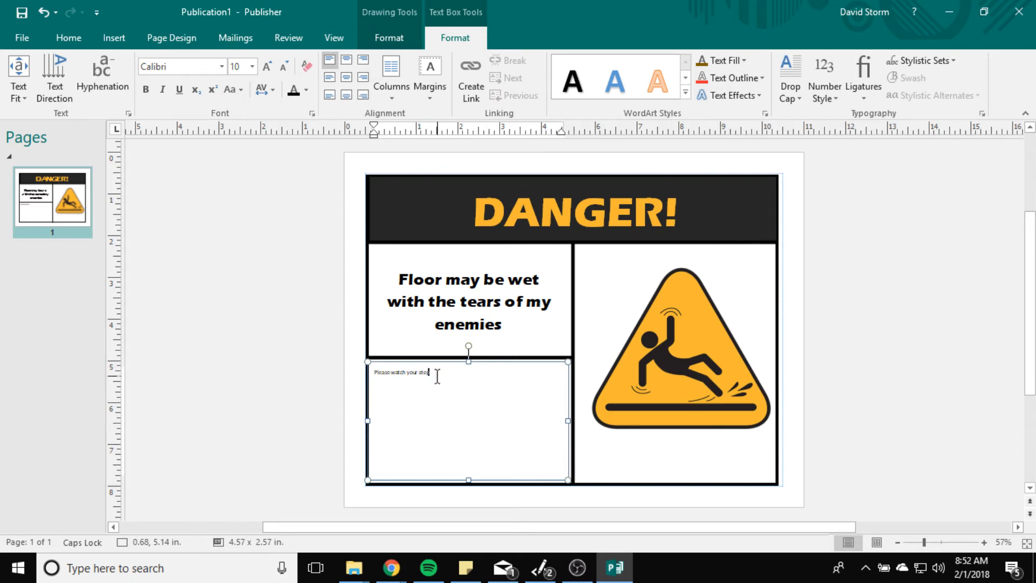
# - Format the "Please watch your step" text as Eras Bold ITC at 48 pt, centered in its text box
pyautogui.moveTo(437, 372); pyautogui.dragTo(374, 372)
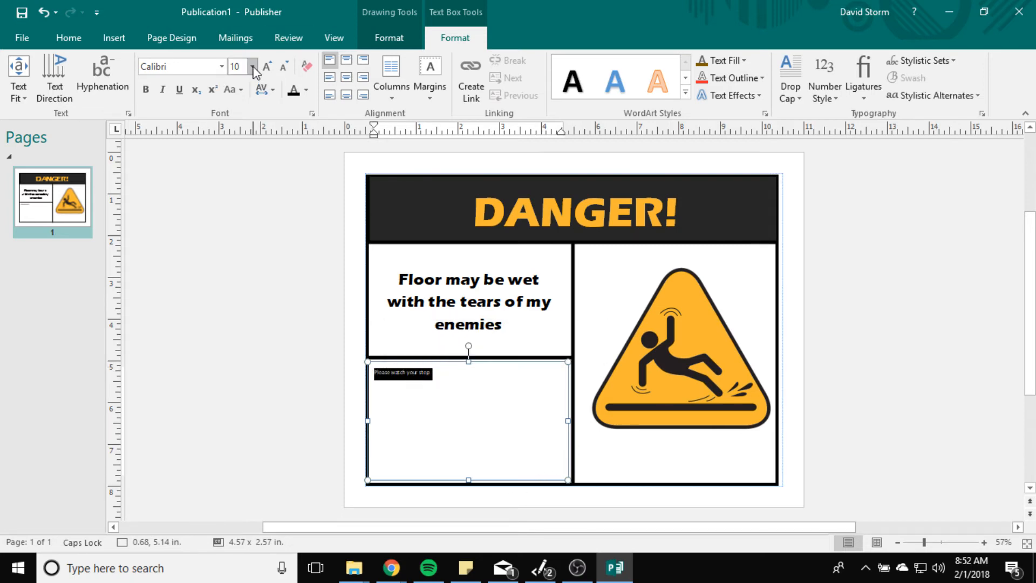
pyautogui.click(221, 67)
pyautogui.scroll(5, 197, 143)
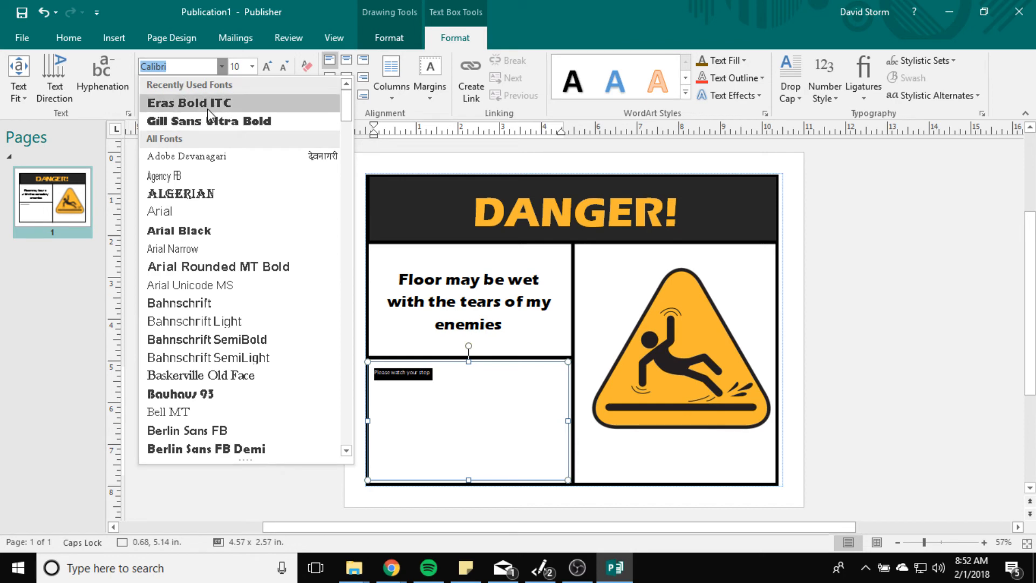
pyautogui.click(184, 102)
pyautogui.click(252, 67)
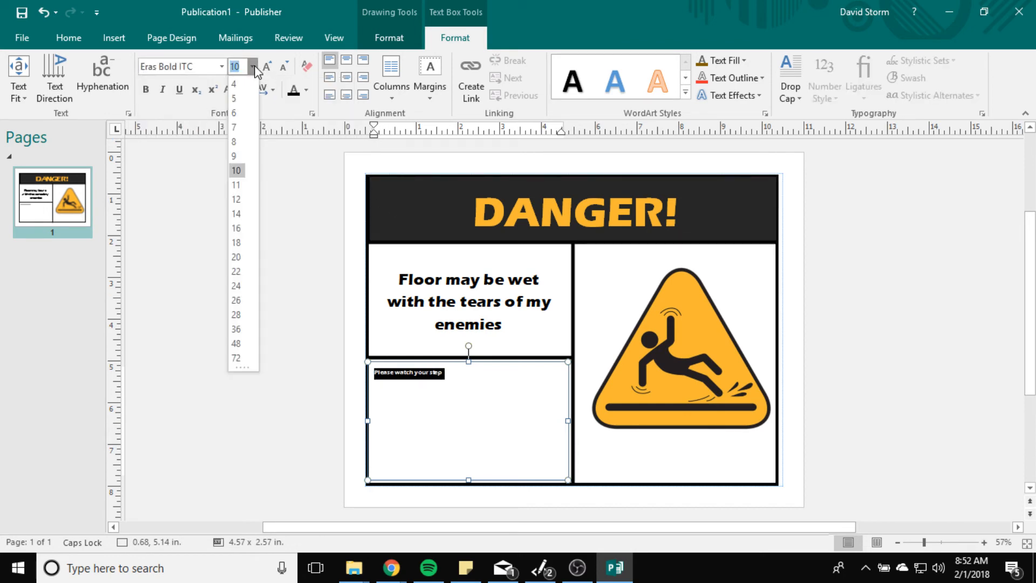
pyautogui.click(236, 344)
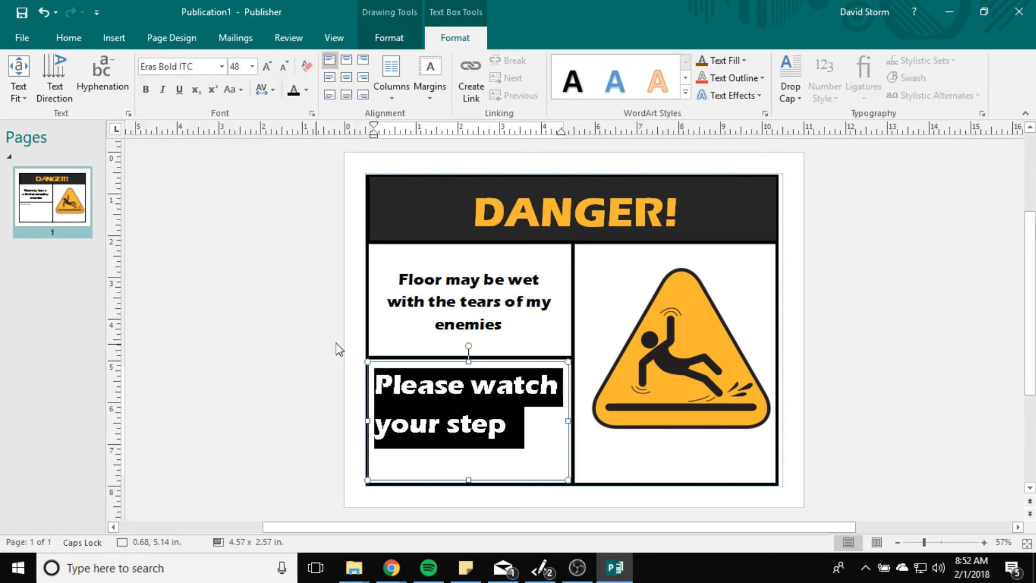
pyautogui.click(346, 78)
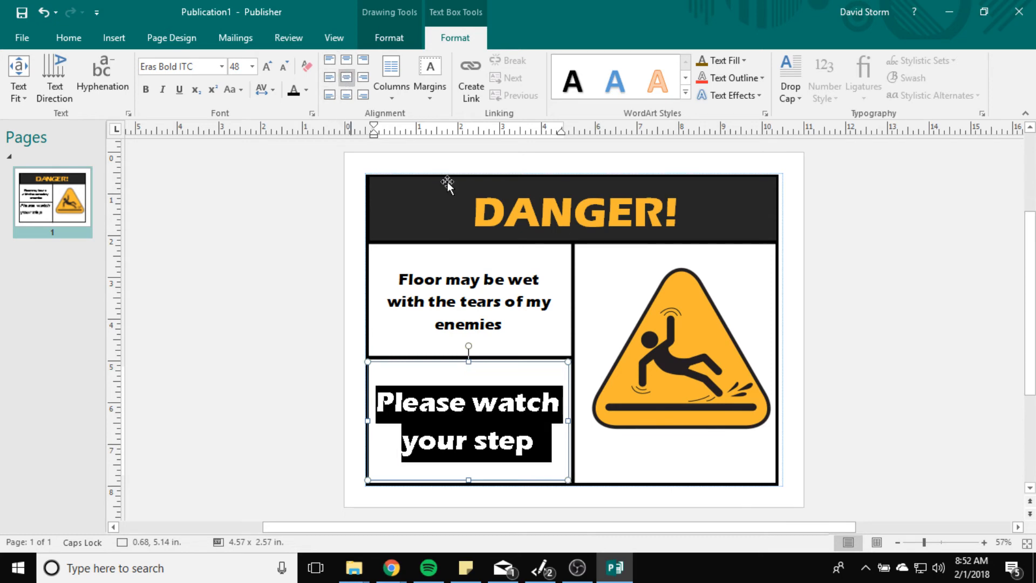
pyautogui.click(459, 332)
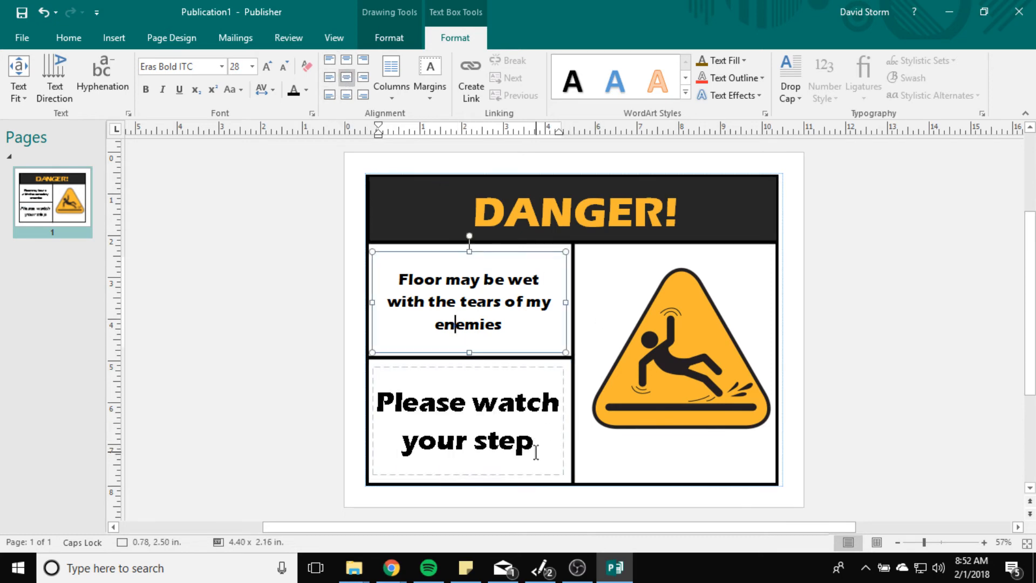
pyautogui.moveTo(536, 452); pyautogui.dragTo(377, 402)
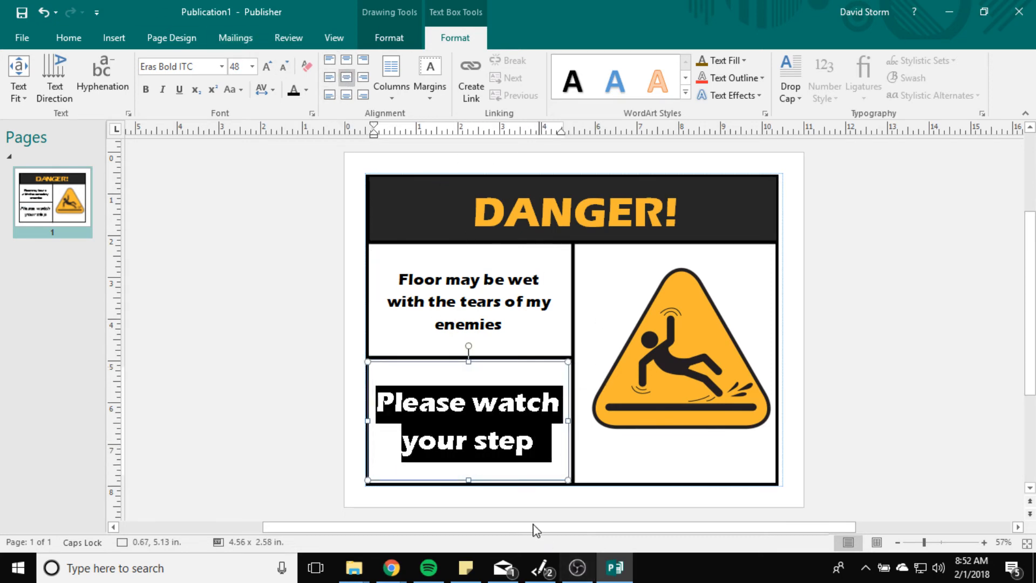
pyautogui.rightClick(470, 412)
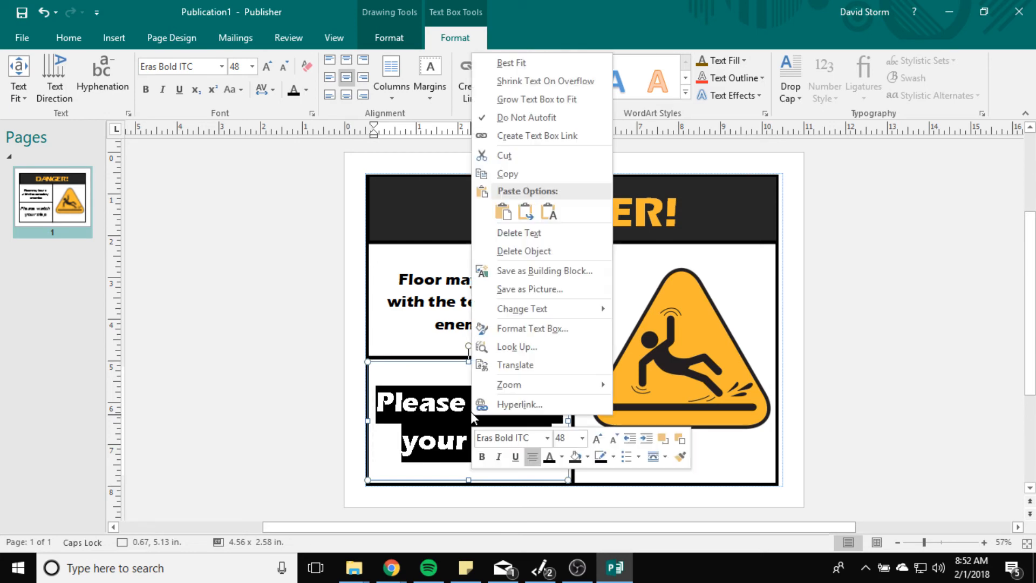
pyautogui.click(554, 333)
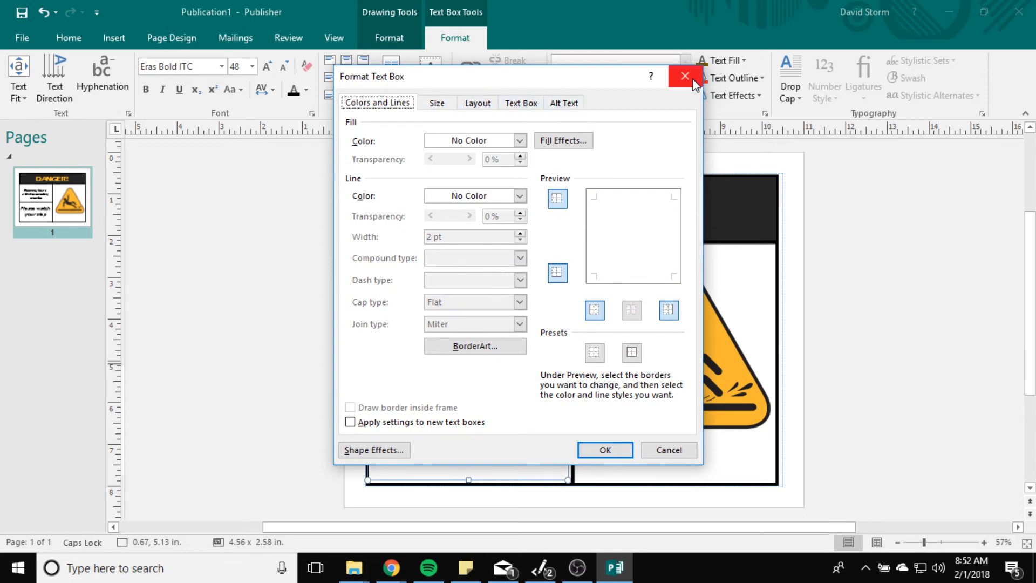
pyautogui.click(446, 107)
pyautogui.click(478, 108)
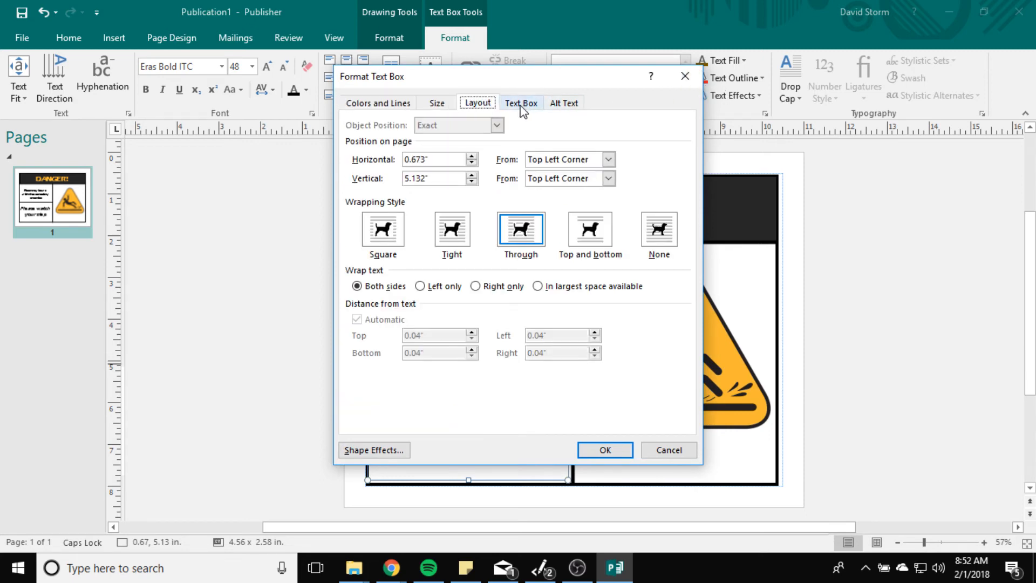
pyautogui.click(522, 106)
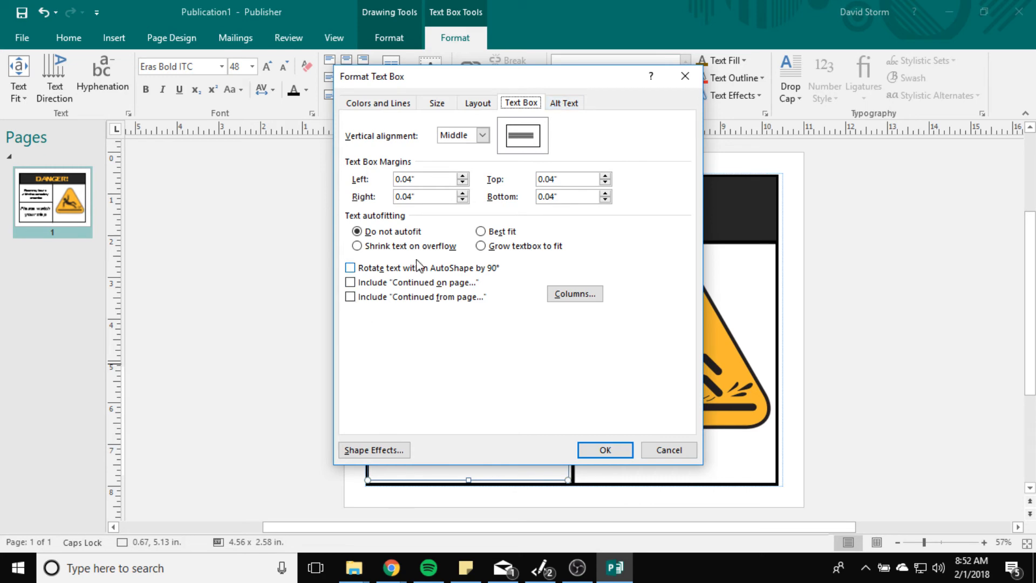
pyautogui.click(564, 104)
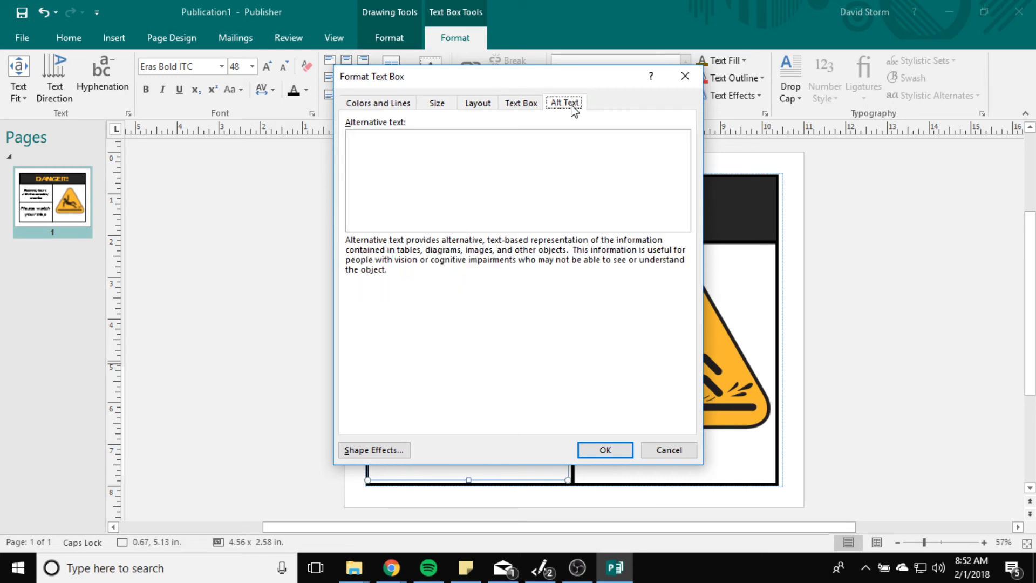
pyautogui.click(685, 76)
pyautogui.rightClick(459, 420)
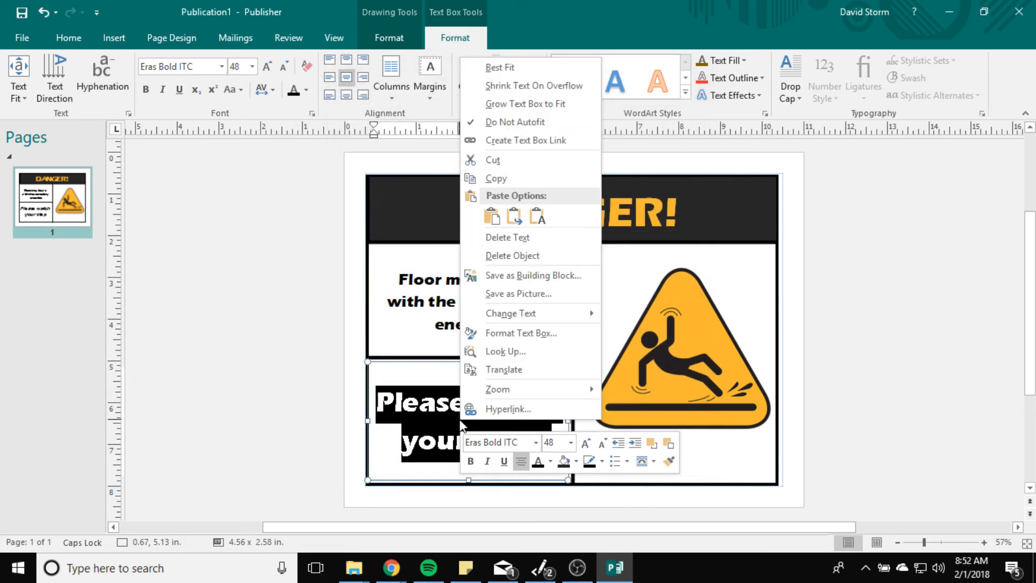
pyautogui.moveTo(540, 323)
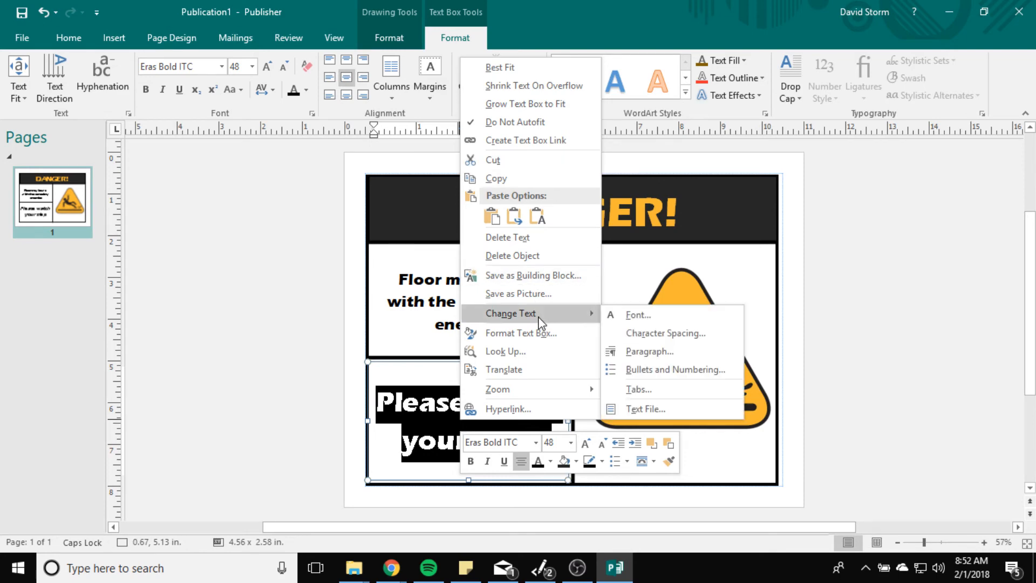
pyautogui.click(671, 352)
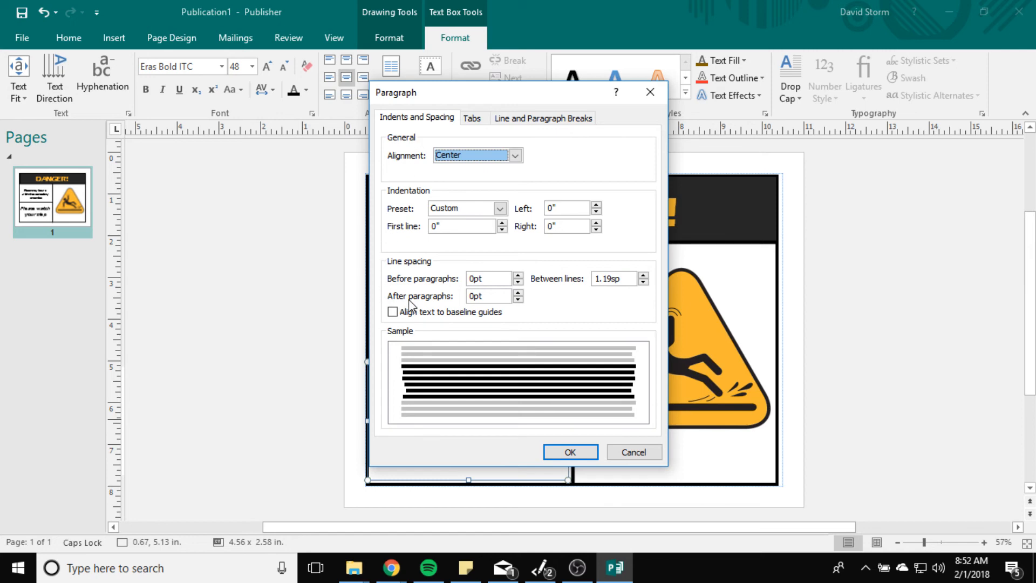
pyautogui.click(648, 92)
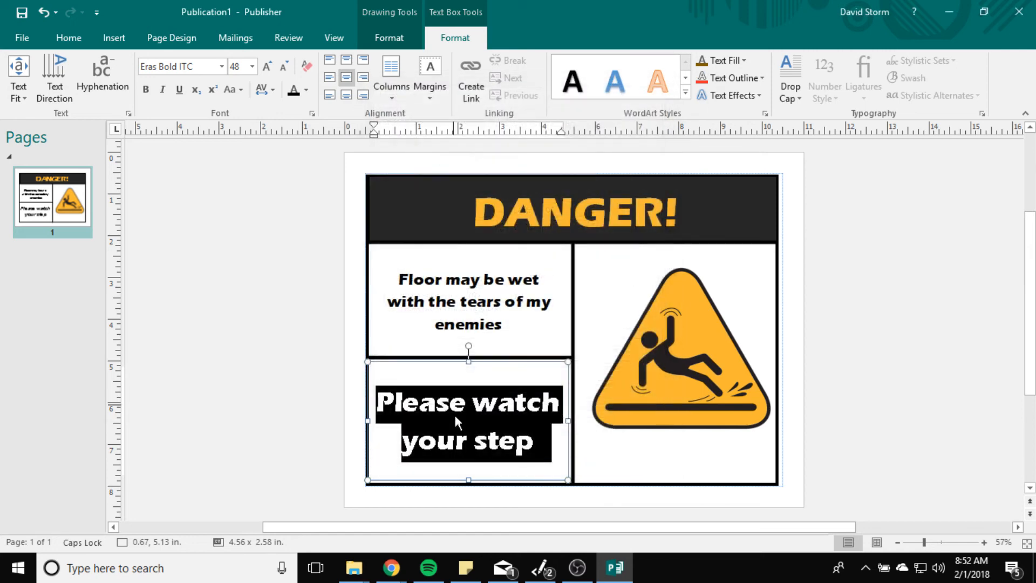
# - Apply the All caps effect to the "Please watch your step" text and reduce it to 36 pt
pyautogui.rightClick(478, 411)
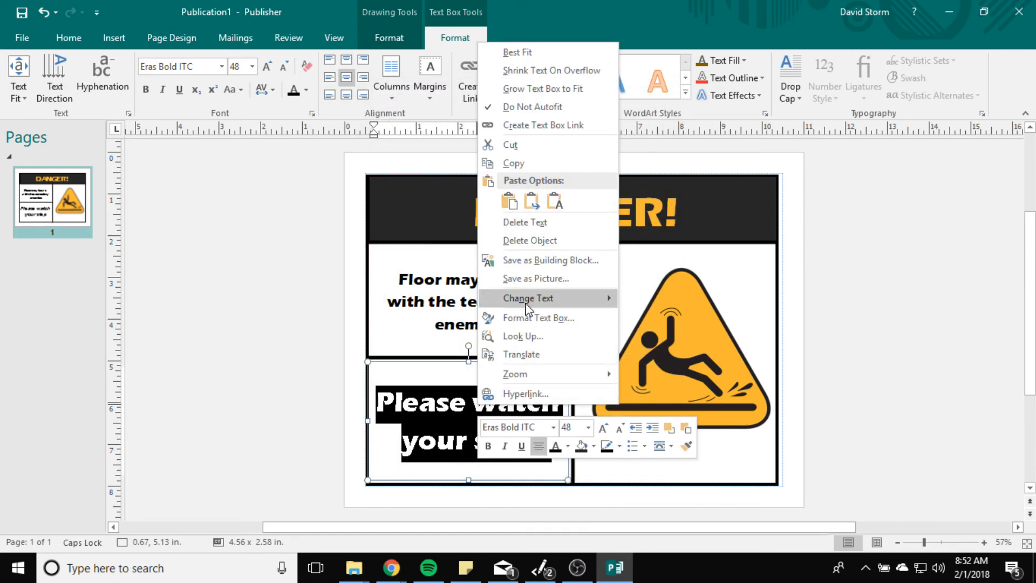
pyautogui.moveTo(528, 305)
pyautogui.click(668, 299)
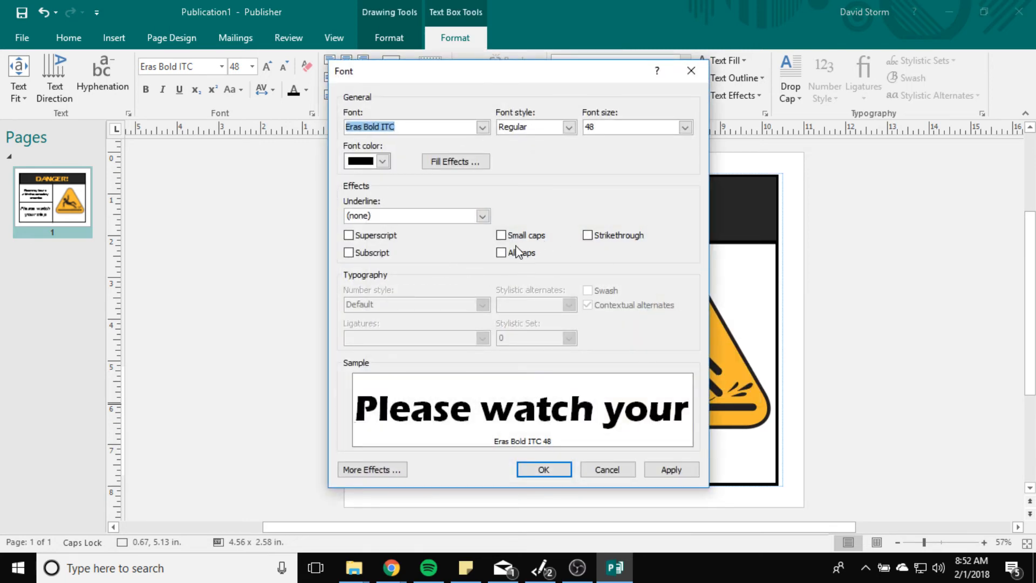
pyautogui.click(501, 252)
pyautogui.click(543, 470)
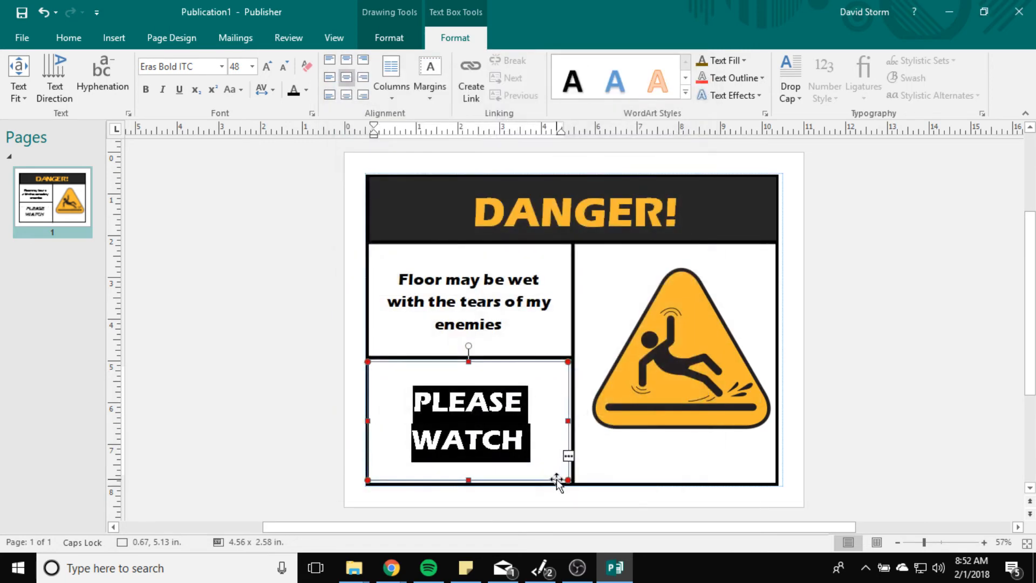
pyautogui.click(252, 66)
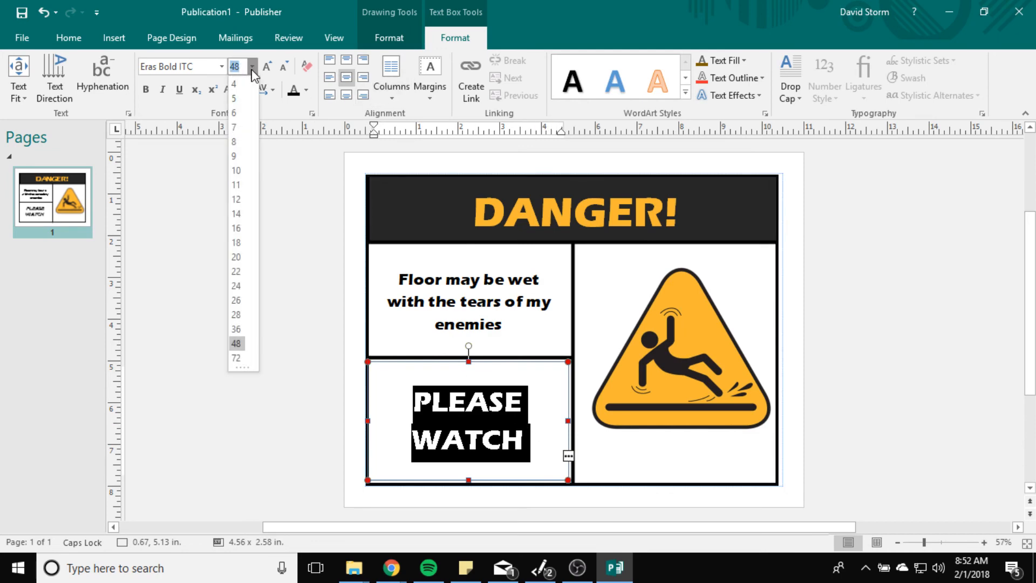
pyautogui.click(241, 333)
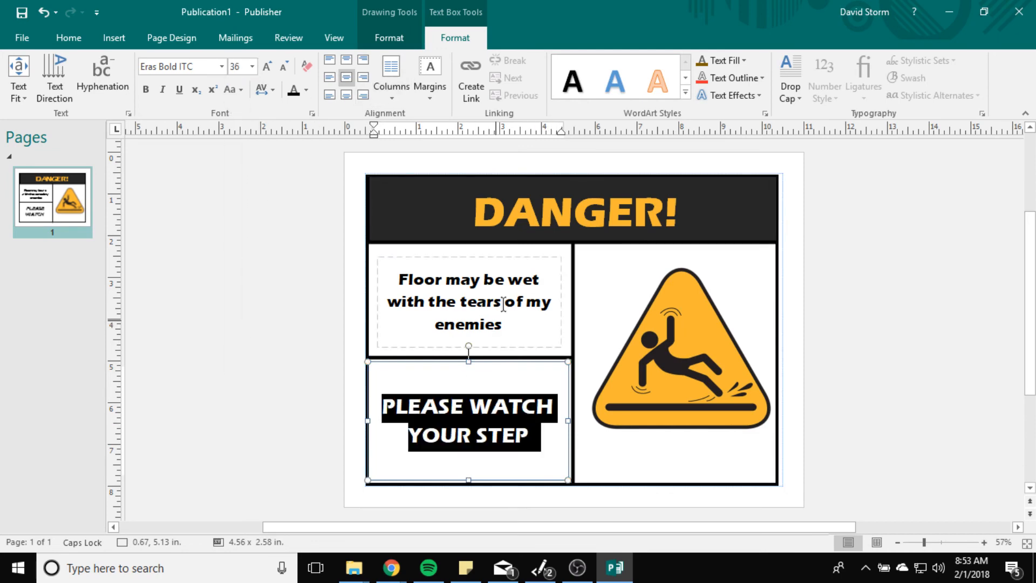
# - Apply the All caps font effect to the entire "Floor may be wet with the tears of my enemies" message
pyautogui.click(504, 324)
pyautogui.moveTo(506, 326); pyautogui.dragTo(389, 278)
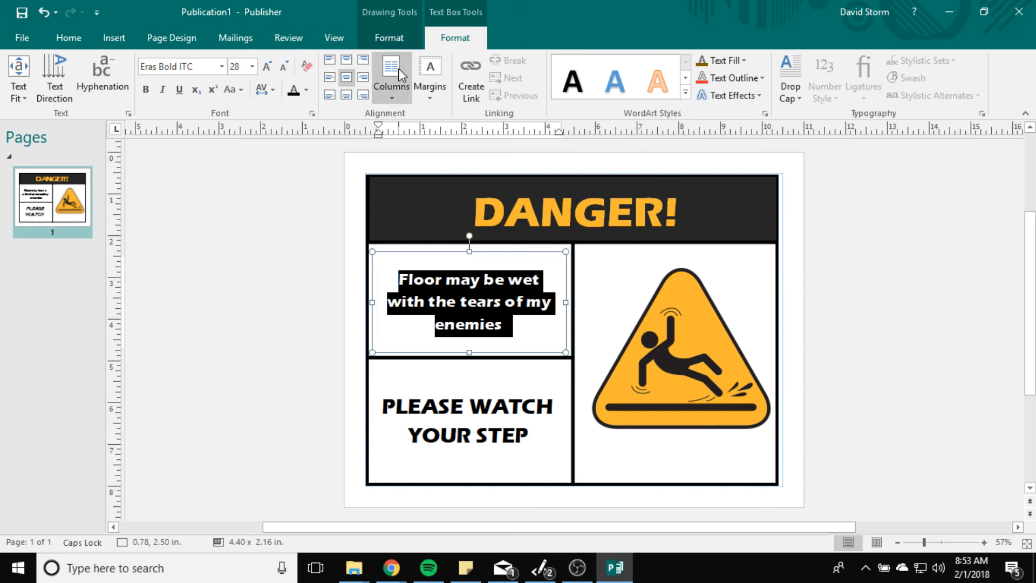
pyautogui.rightClick(485, 291)
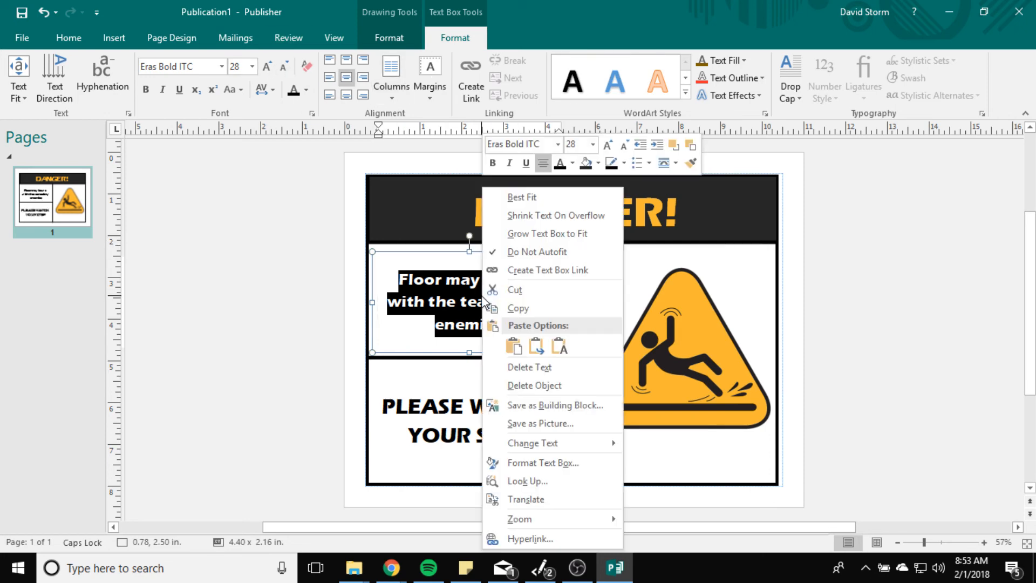
pyautogui.moveTo(570, 449)
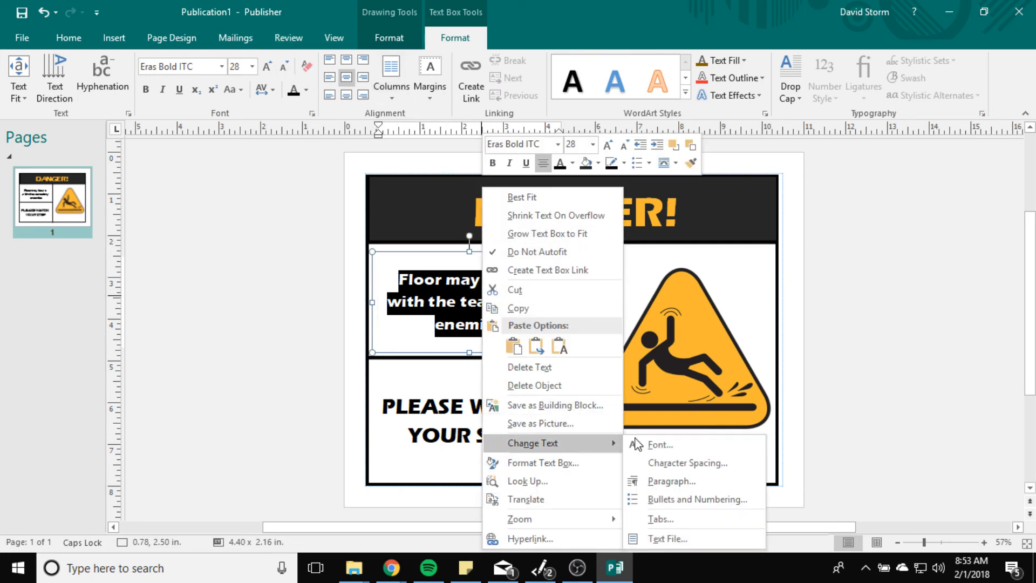
pyautogui.click(660, 444)
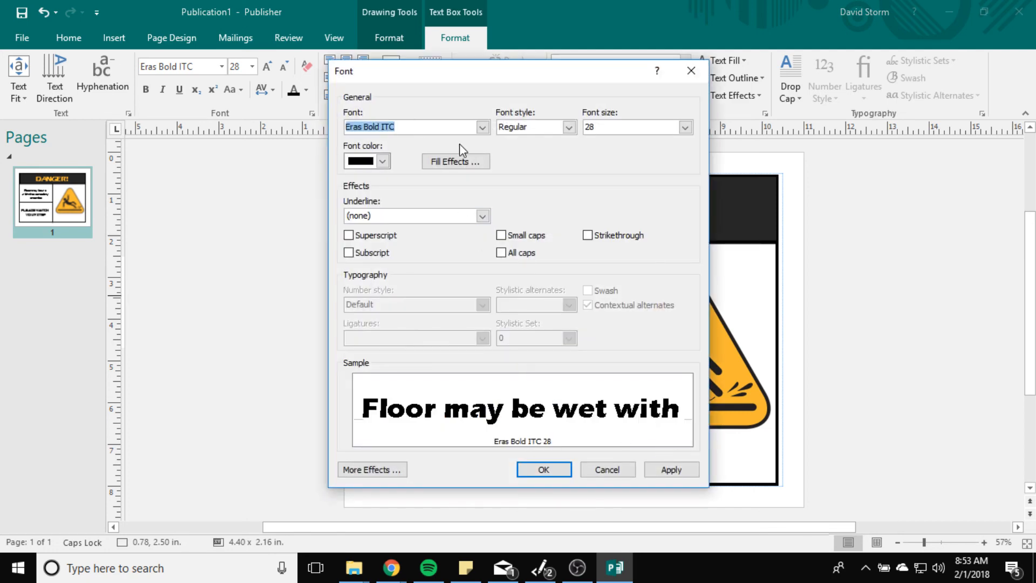
pyautogui.click(505, 253)
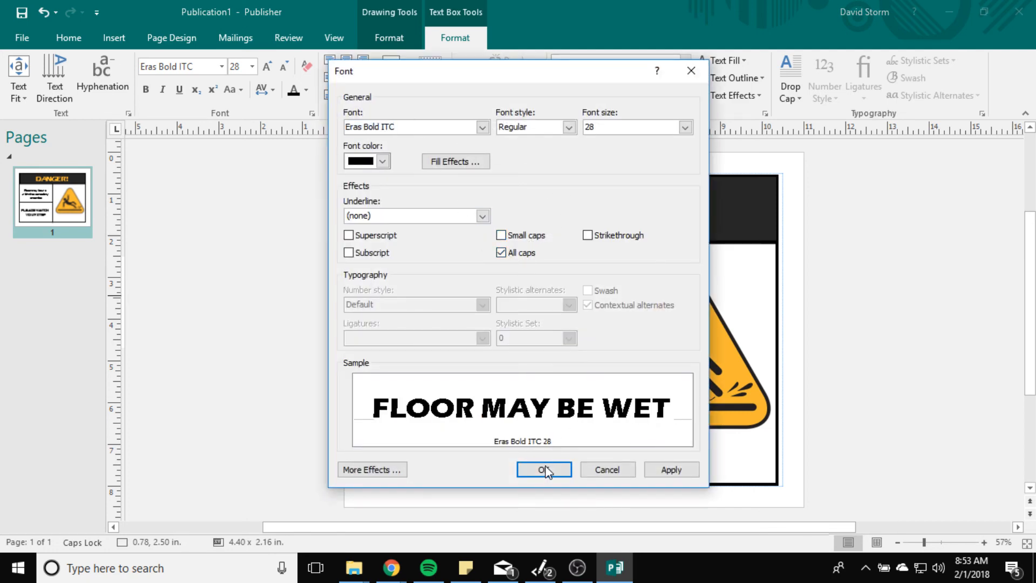
pyautogui.click(544, 469)
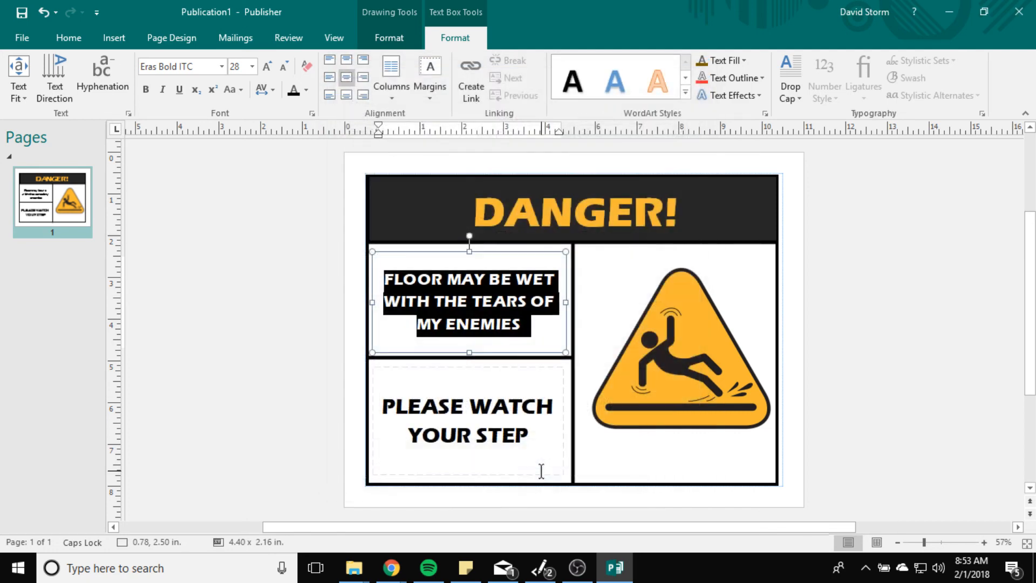
pyautogui.click(1015, 349)
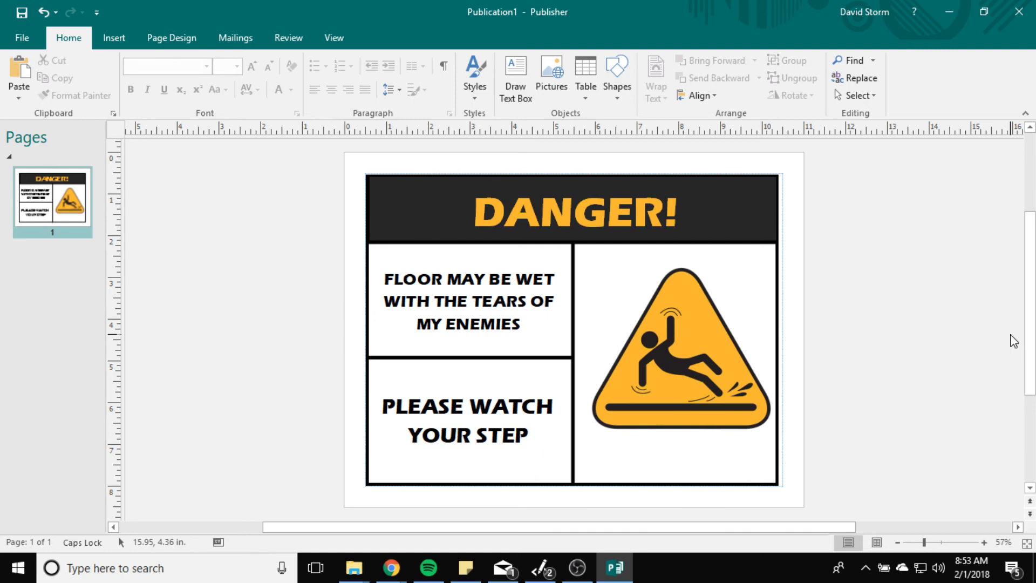
# - Nudge the slip hazard icon slightly left to about 5.38, 2.13 in so it sits centered across its section
pyautogui.click(690, 375)
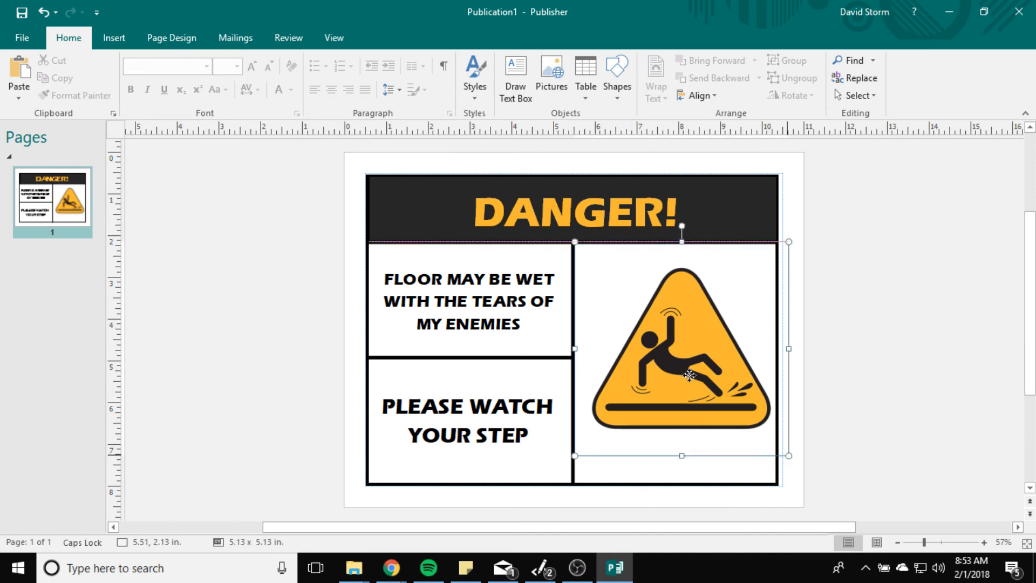
pyautogui.moveTo(690, 375); pyautogui.dragTo(683, 376)
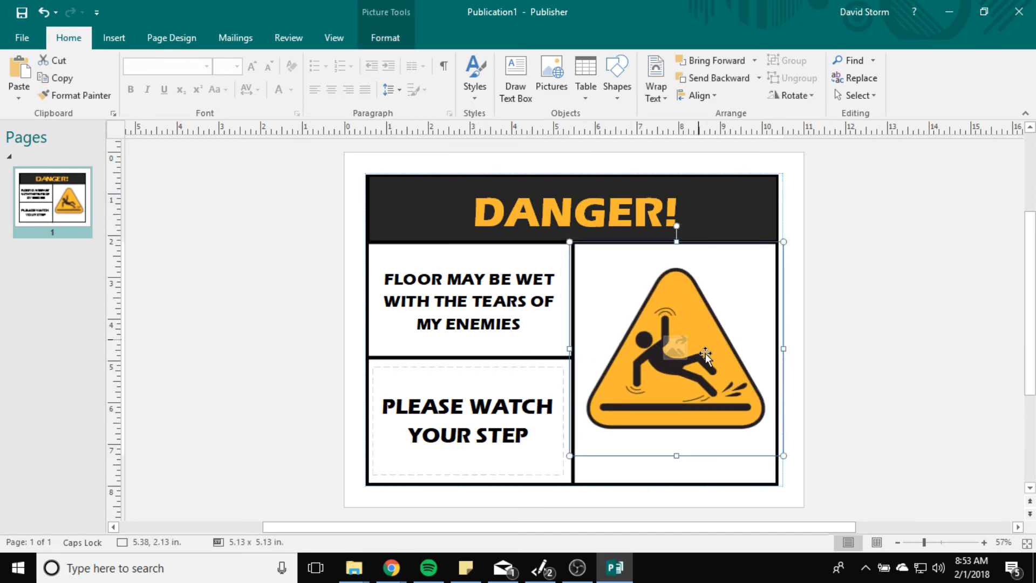
pyautogui.click(986, 444)
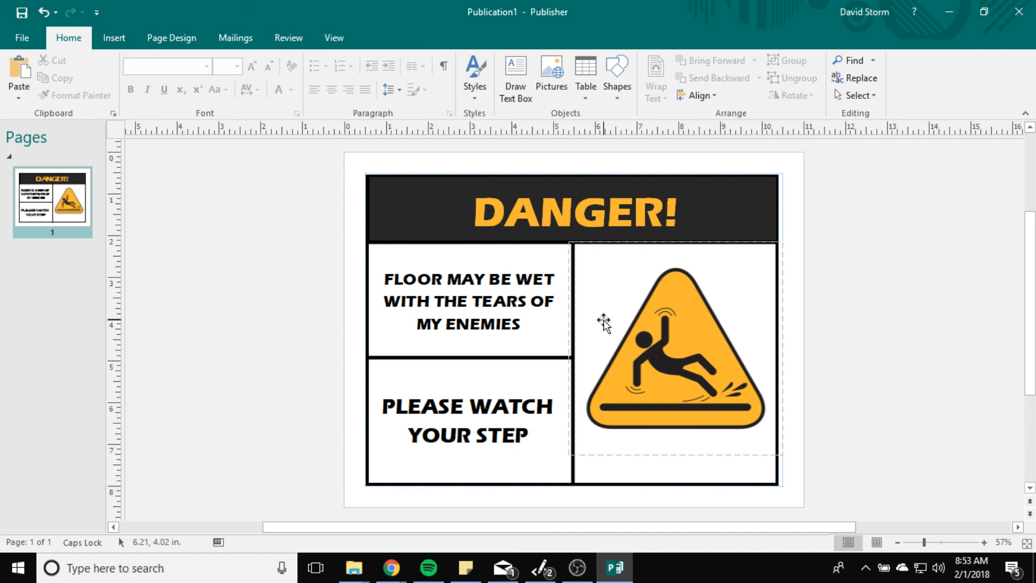
pyautogui.hotkey('alt', 'Tab')
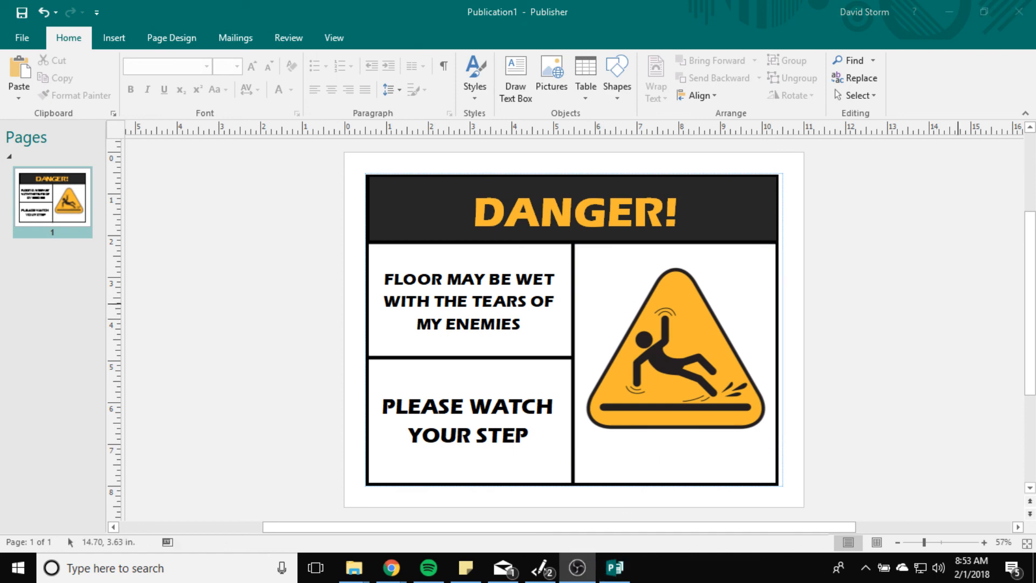
pyautogui.hotkey('alt', 'Tab')
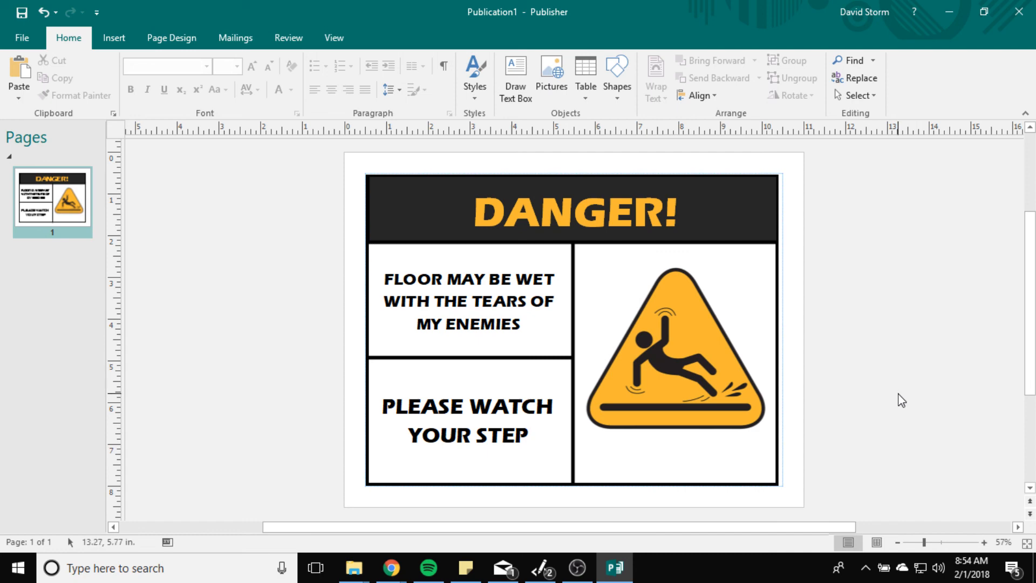
pyautogui.click(578, 568)
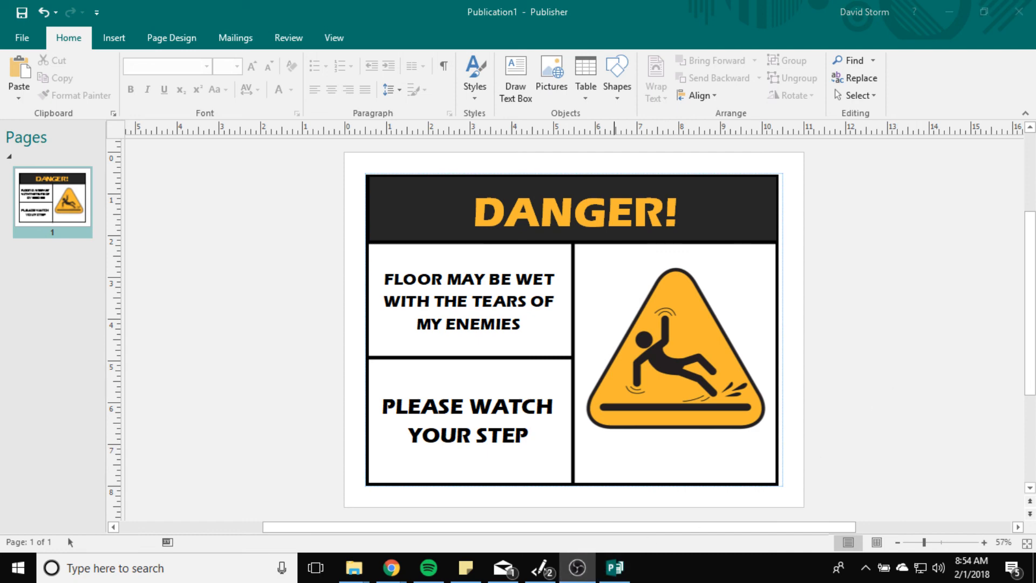